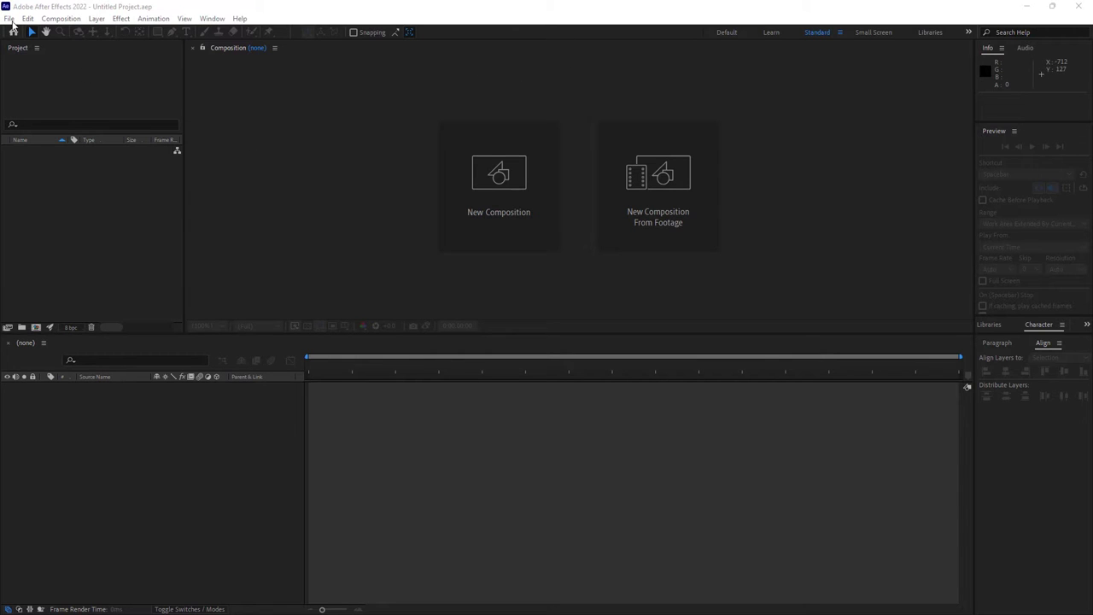
Step: Browse the File menu commands in the empty project without choosing any
left_click(363, 122)
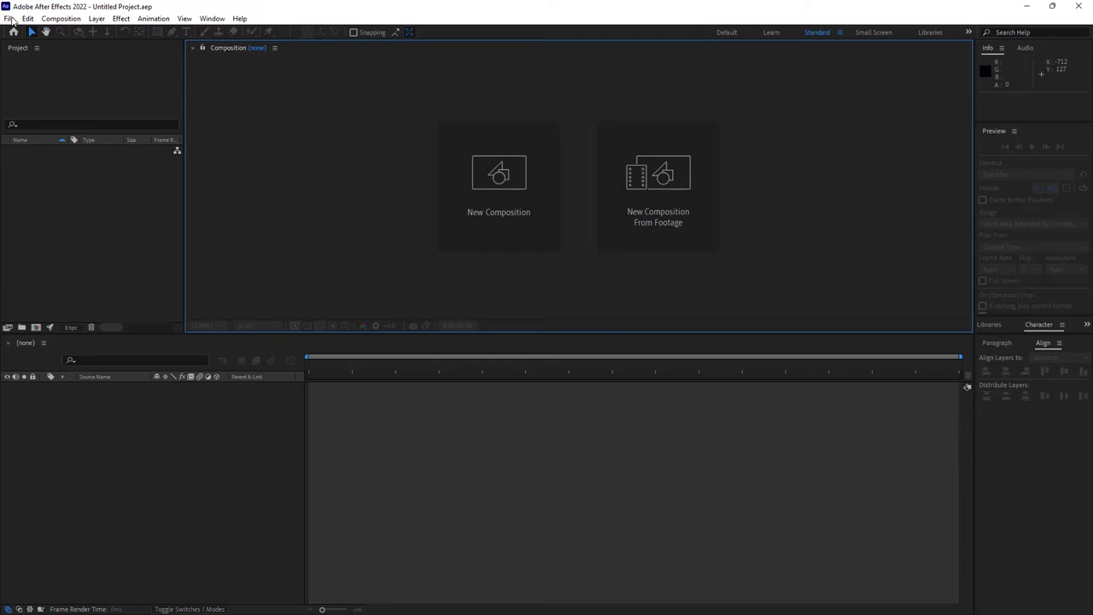
left_click(9, 19)
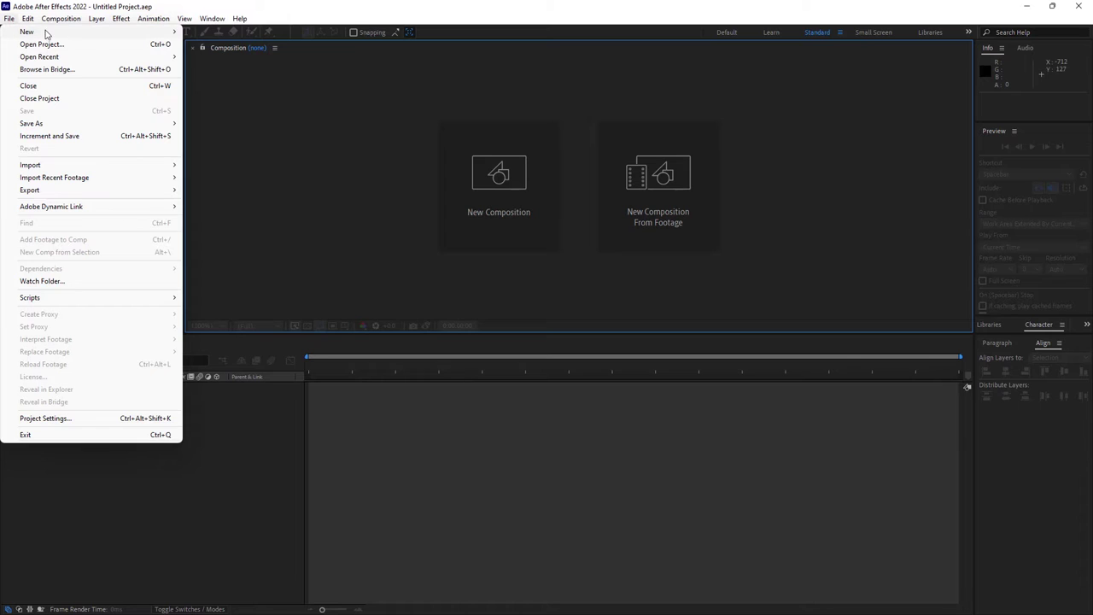
mouse_move(48, 34)
mouse_move(54, 62)
mouse_move(61, 167)
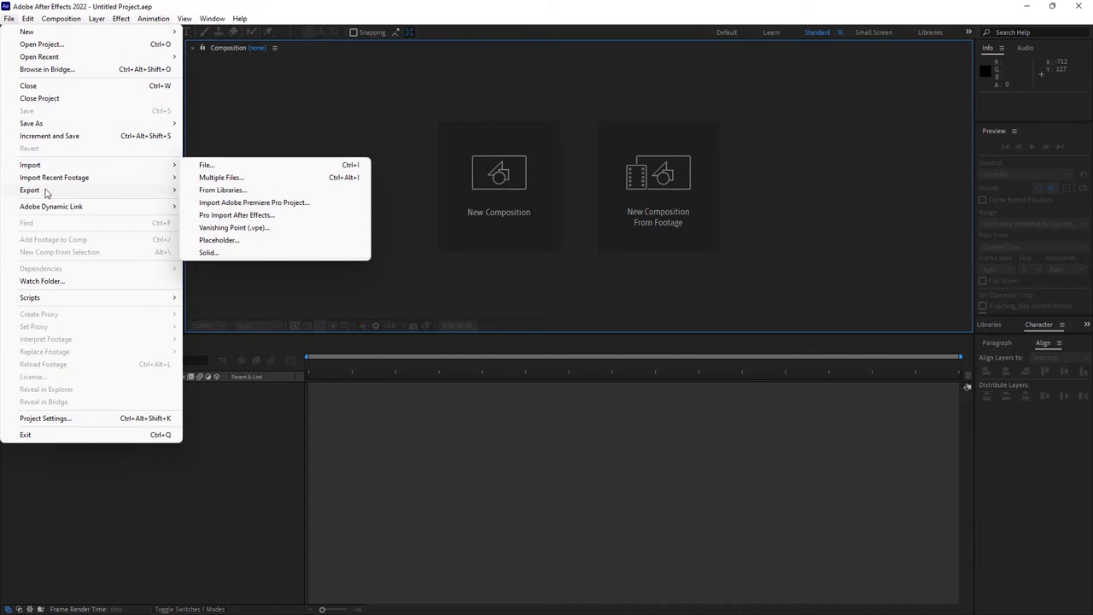
mouse_move(47, 193)
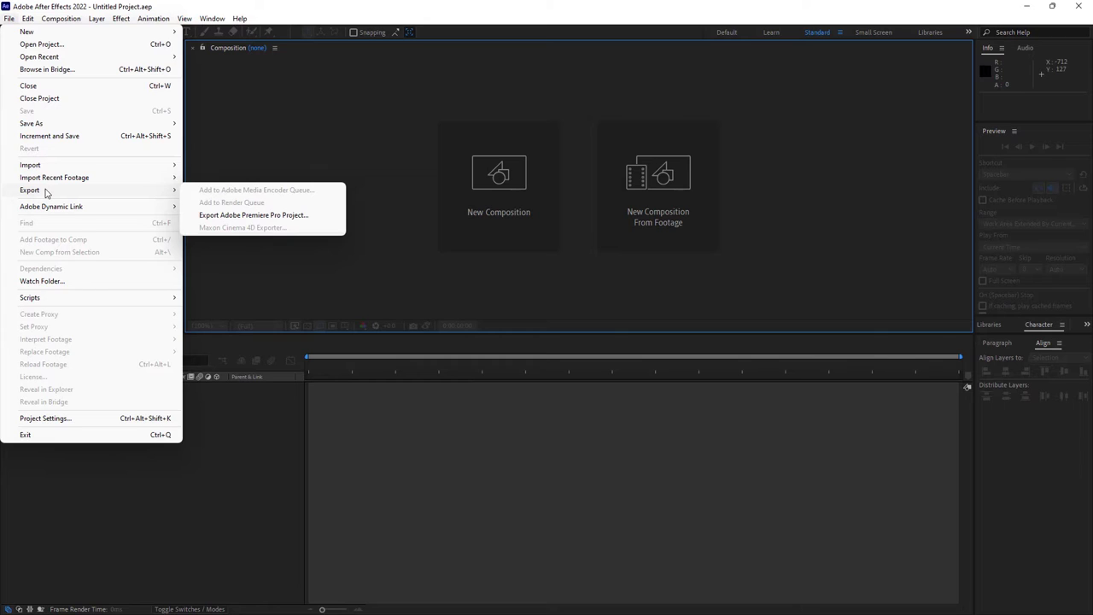
left_click(307, 112)
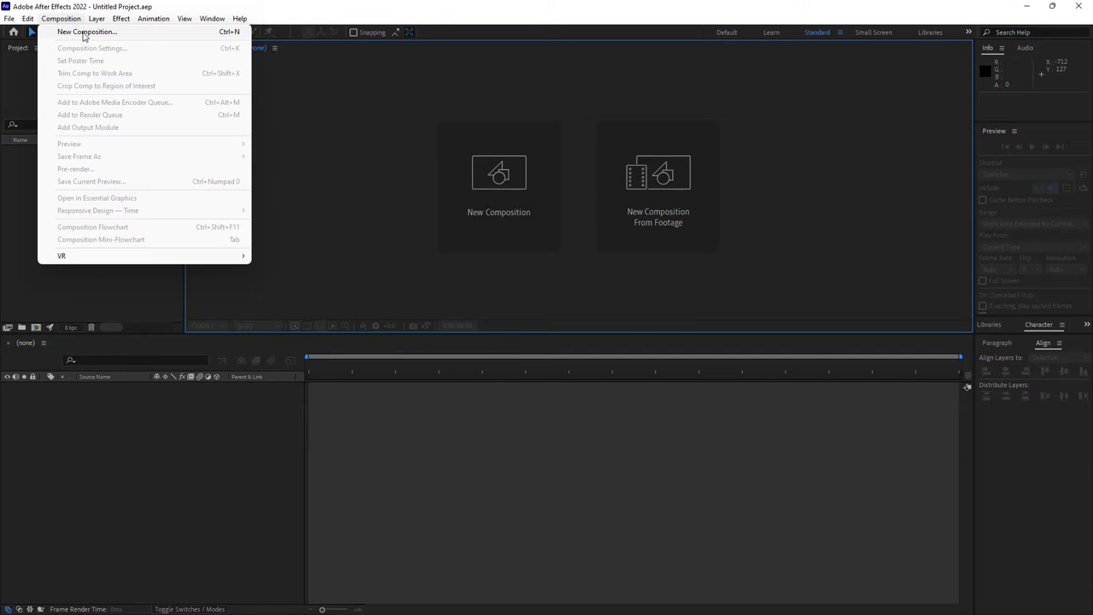
Step: Look over the Layer, View and Help menus, then show the Window > Workspace list
mouse_move(96, 19)
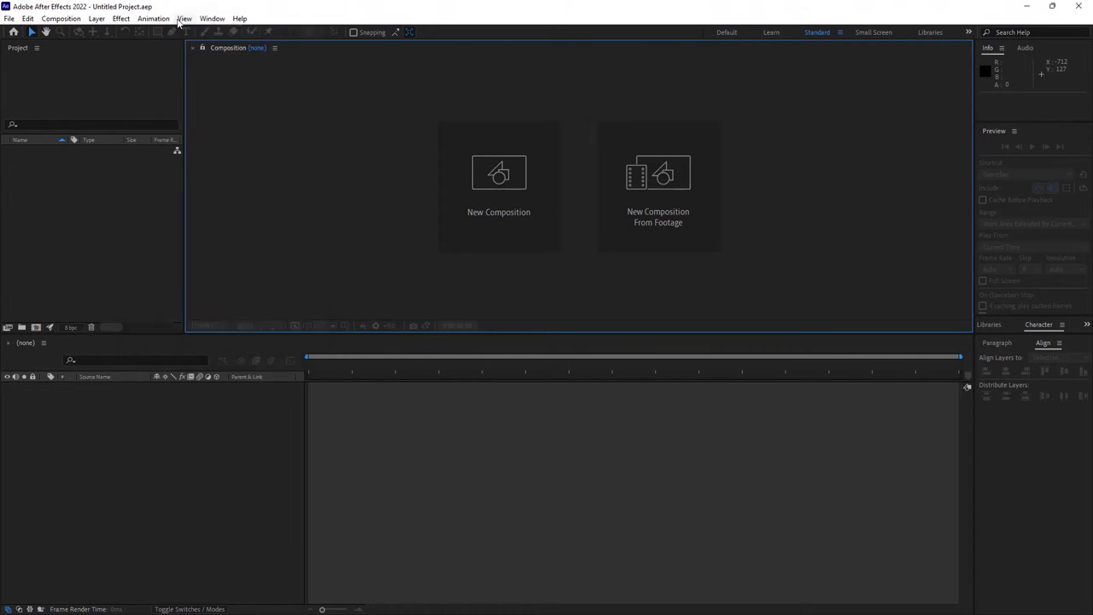
mouse_move(218, 21)
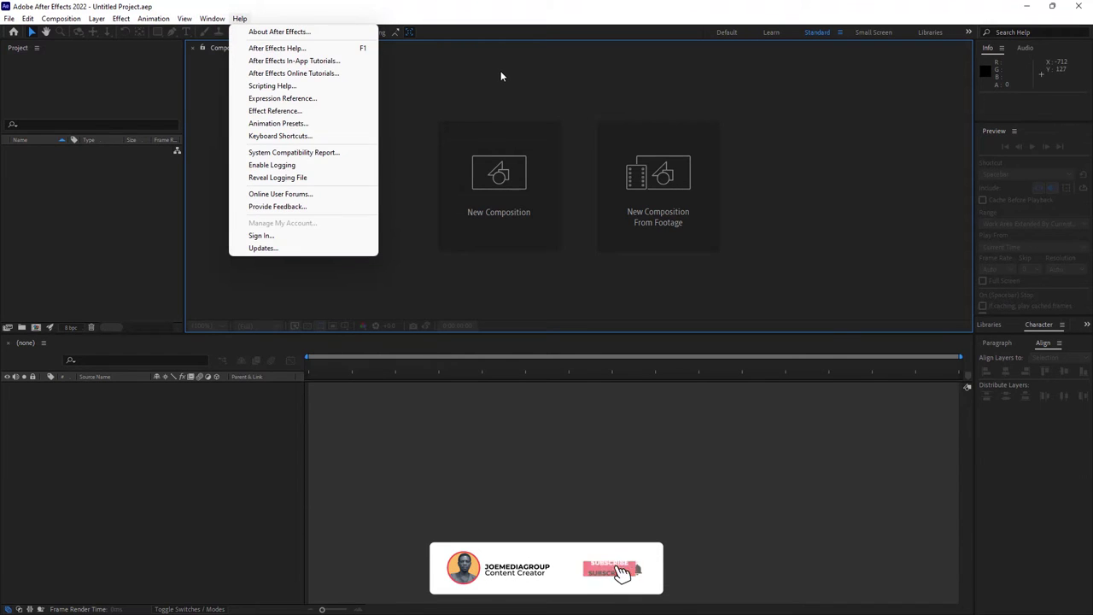
key("Escape")
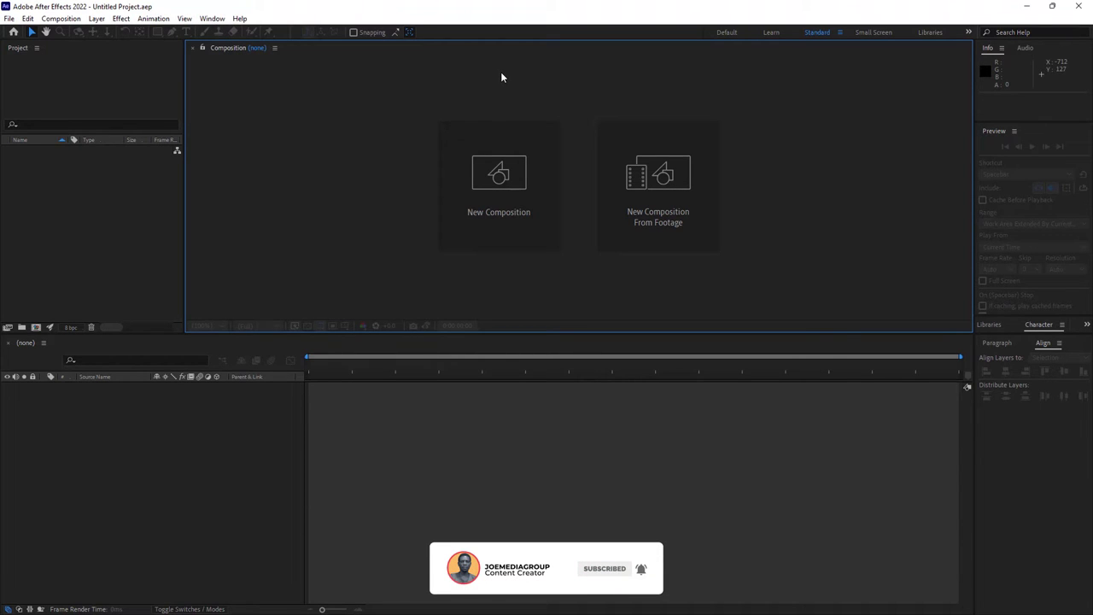
left_click(212, 19)
mouse_move(254, 32)
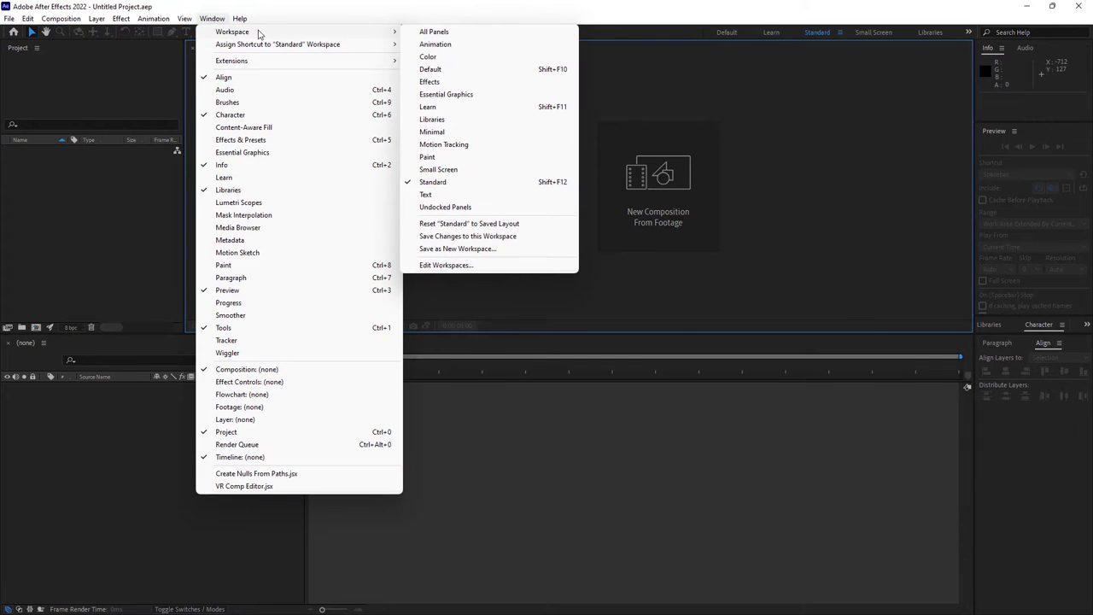
Step: Switch the workspace from Standard to All Panels
left_click(448, 32)
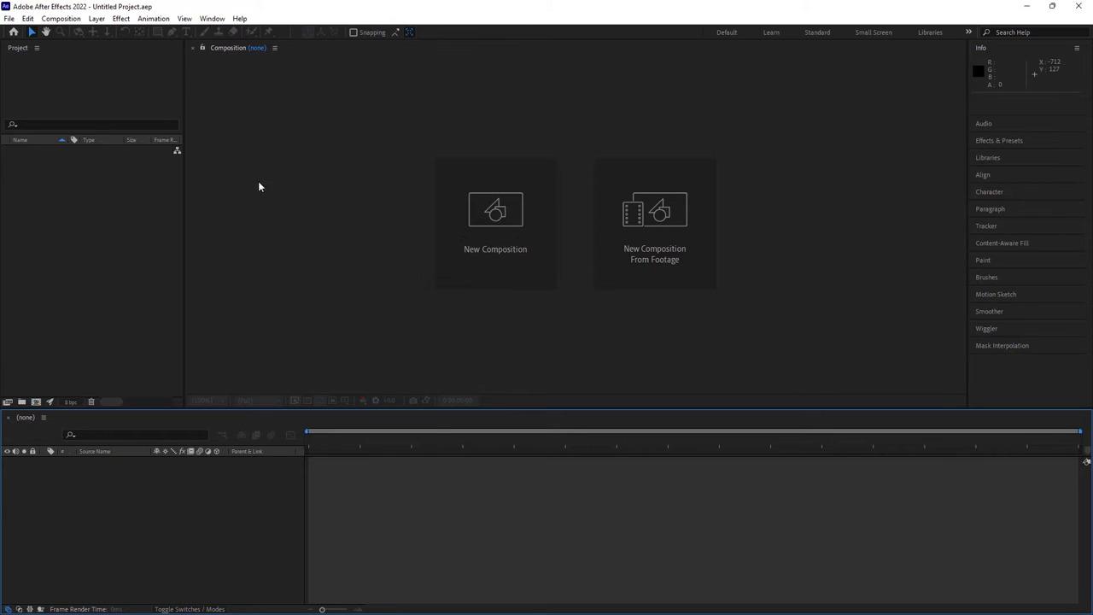
left_click(62, 20)
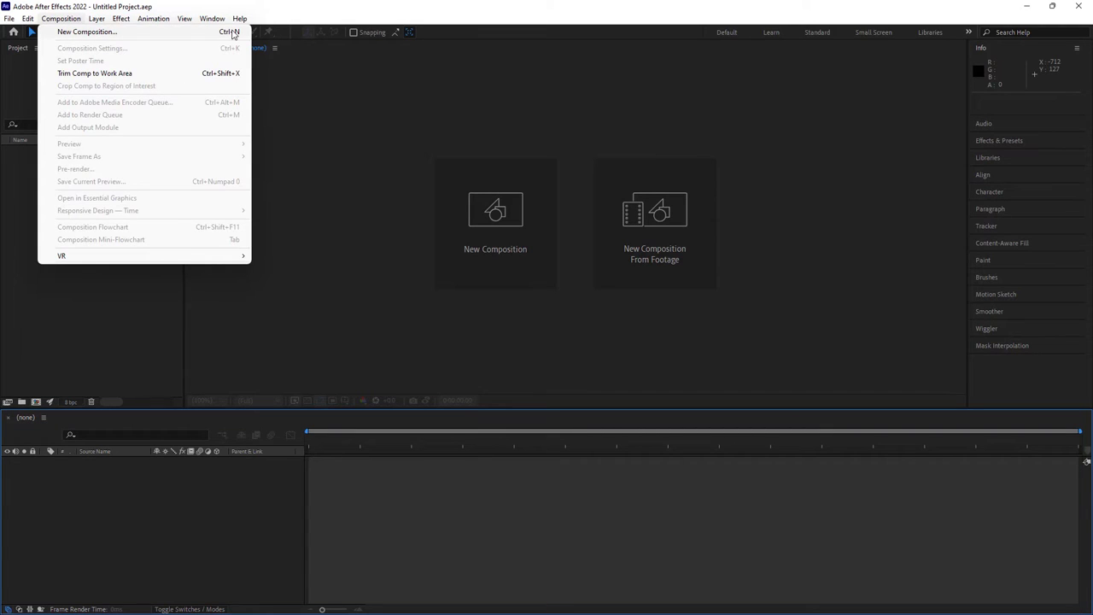
Step: Start a new composition named 'AE Animation Course' on the HDTV 1080 24 preset
left_click(343, 112)
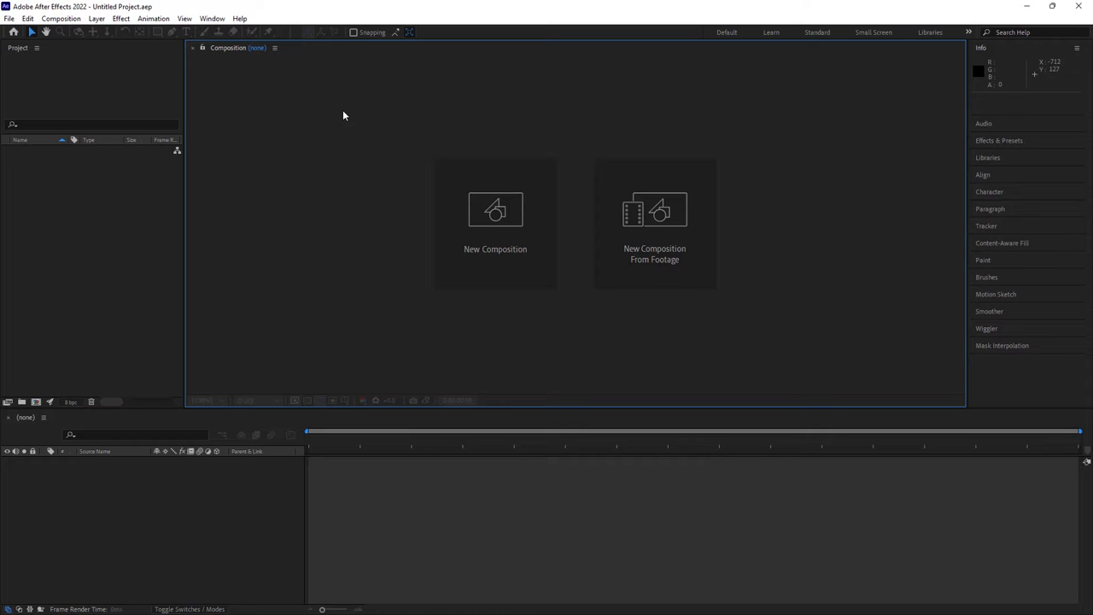
left_click(35, 403)
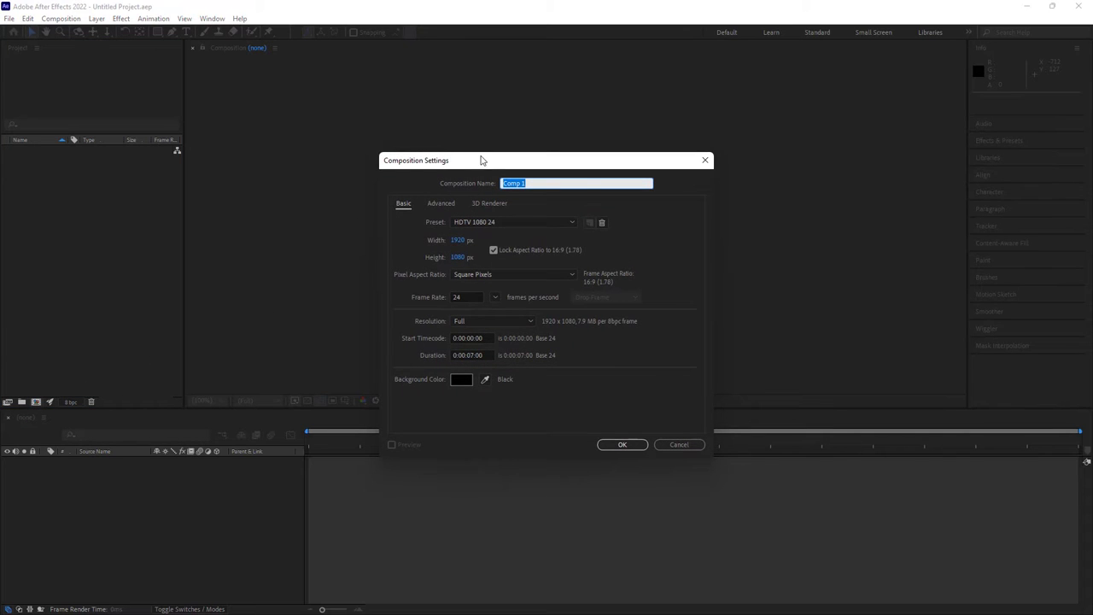
left_click_drag(484, 165, 332, 80)
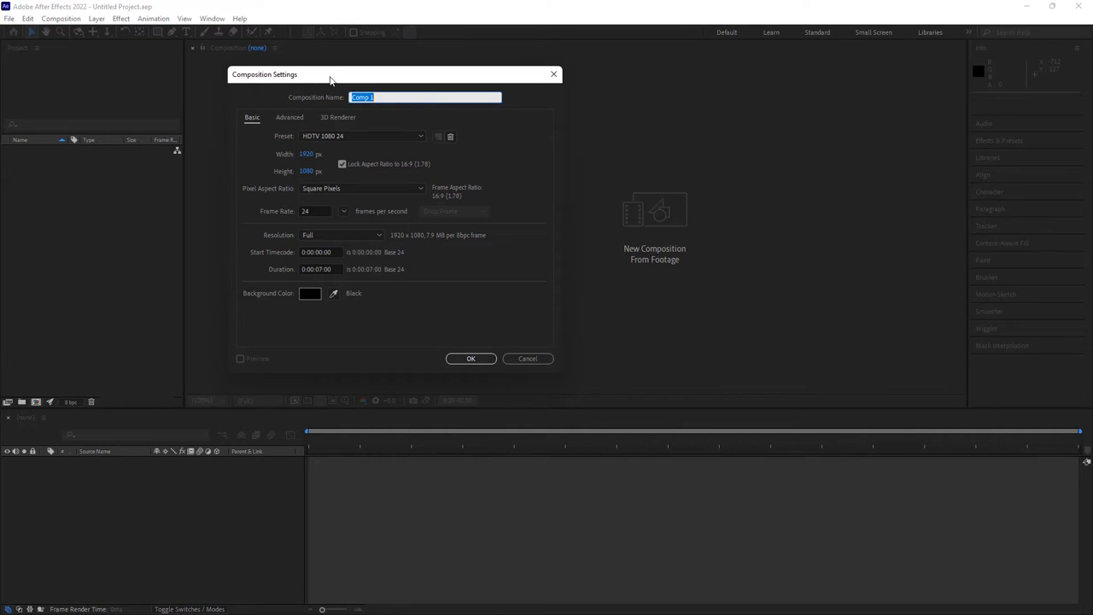
type("A")
type("E")
type(" Animat")
type("ion ")
type("Course")
left_click(254, 120)
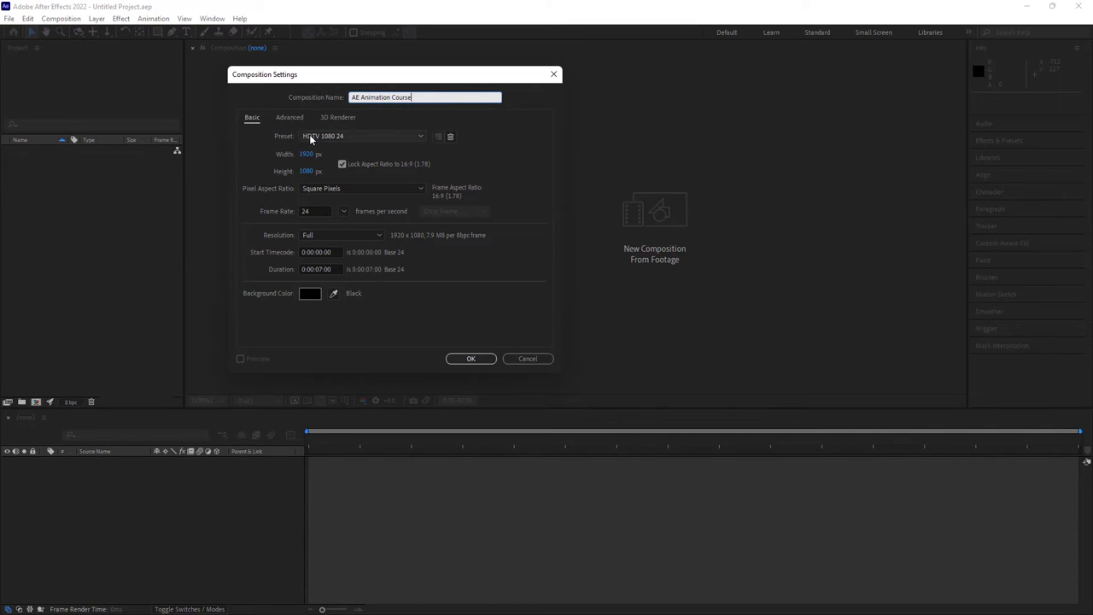
left_click(357, 136)
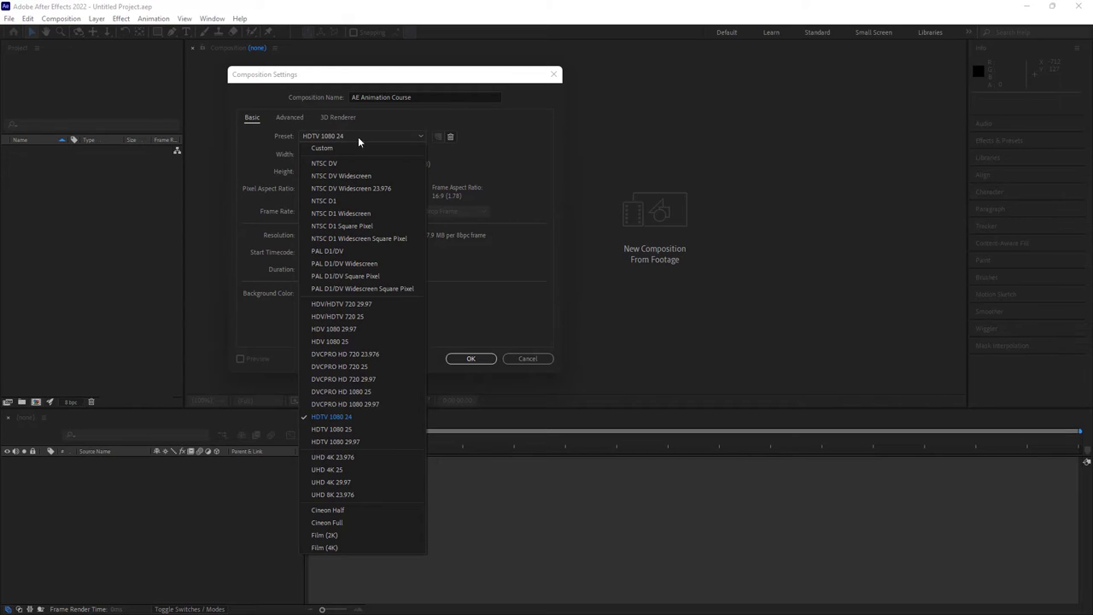
left_click(371, 121)
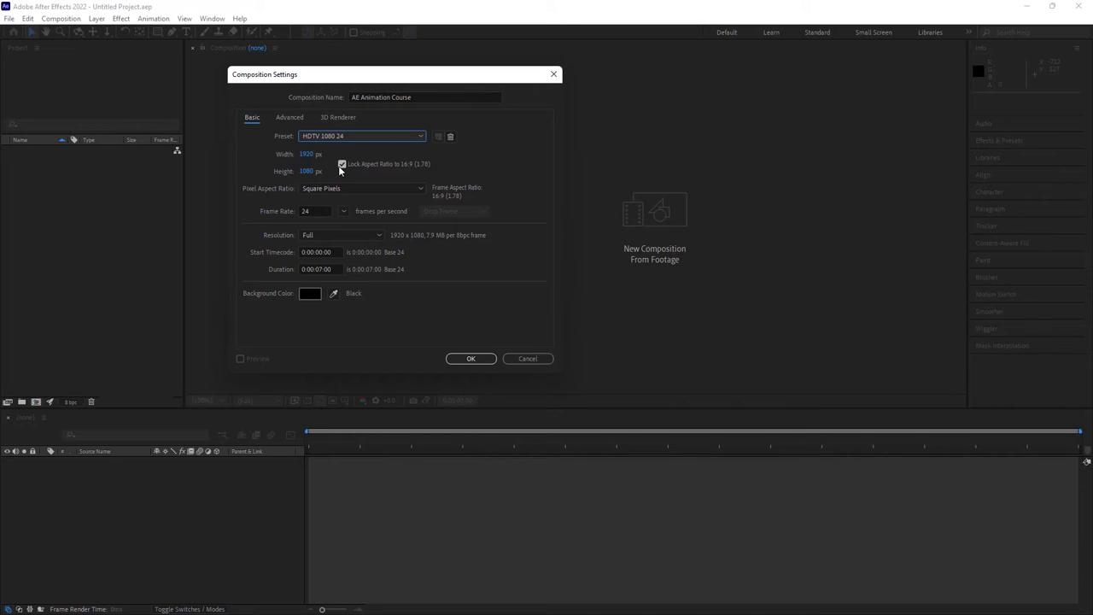
Step: Unlock the aspect ratio, try a 1080 width, keeping Square Pixels and 24 fps
left_click(341, 164)
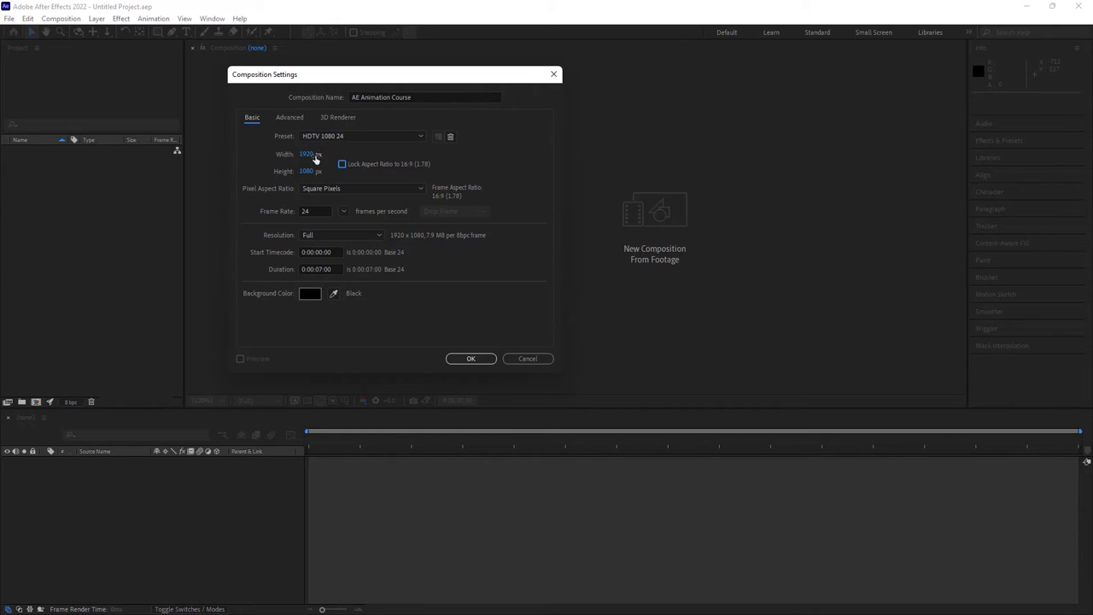
left_click(307, 155)
type("1080")
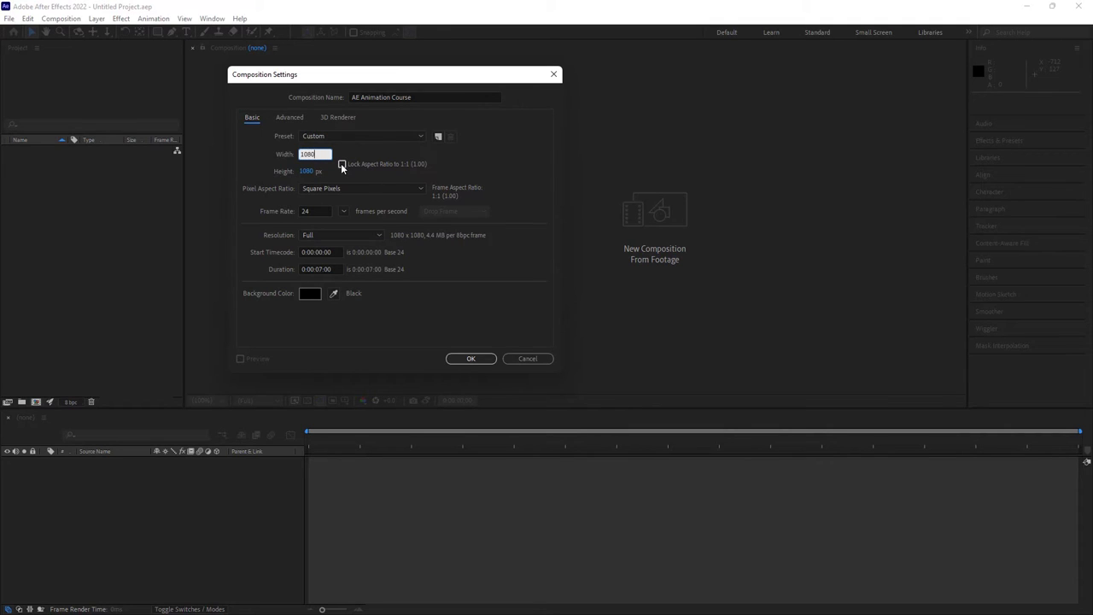
left_click(470, 169)
left_click(343, 188)
left_click(343, 187)
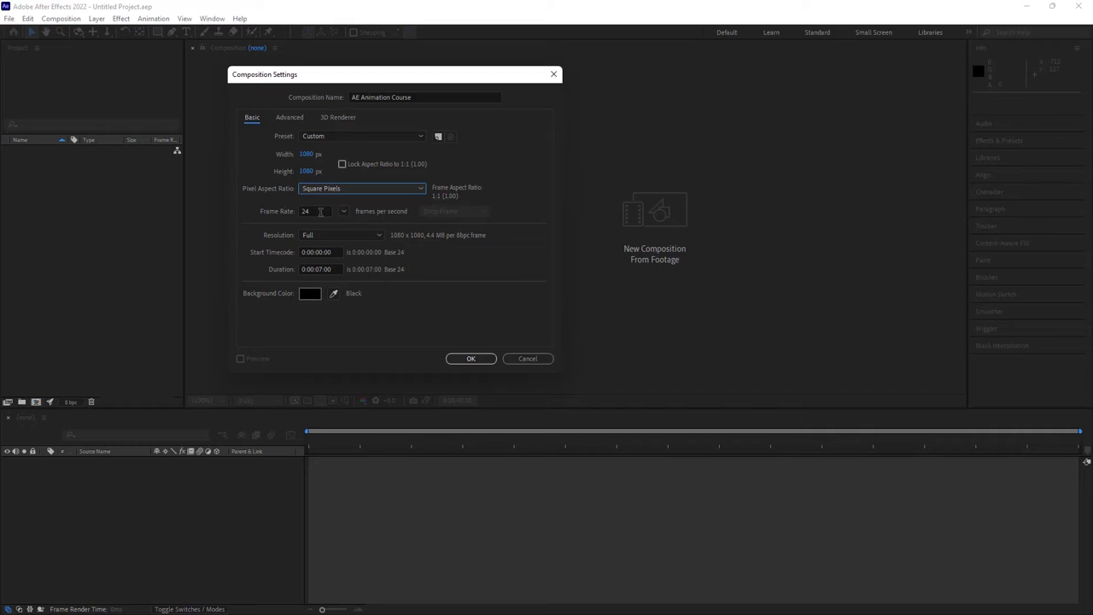
left_click(320, 211)
left_click(343, 212)
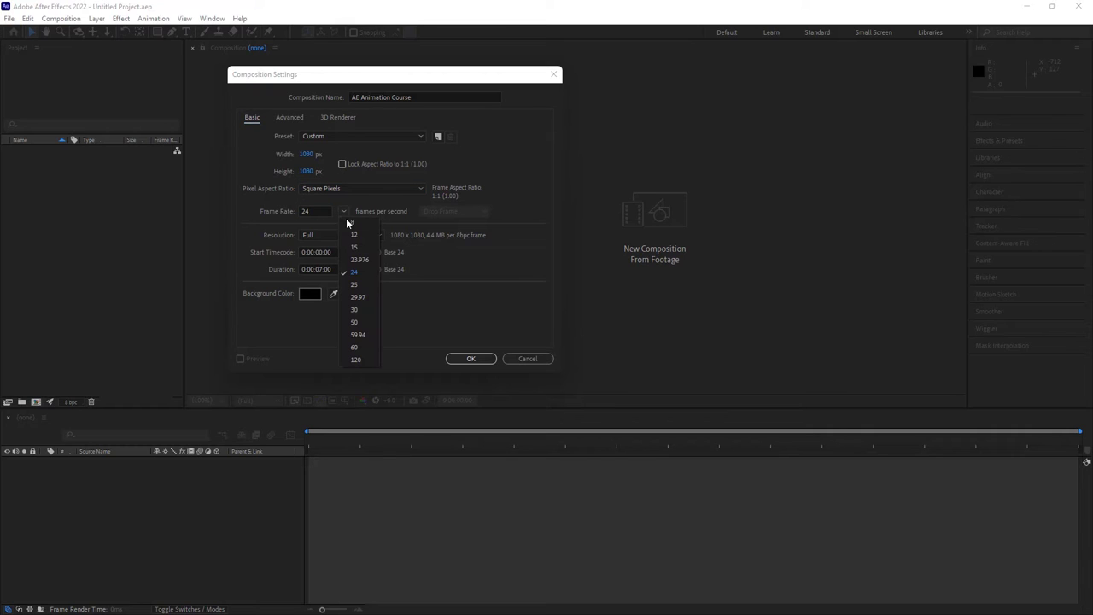
left_click(355, 273)
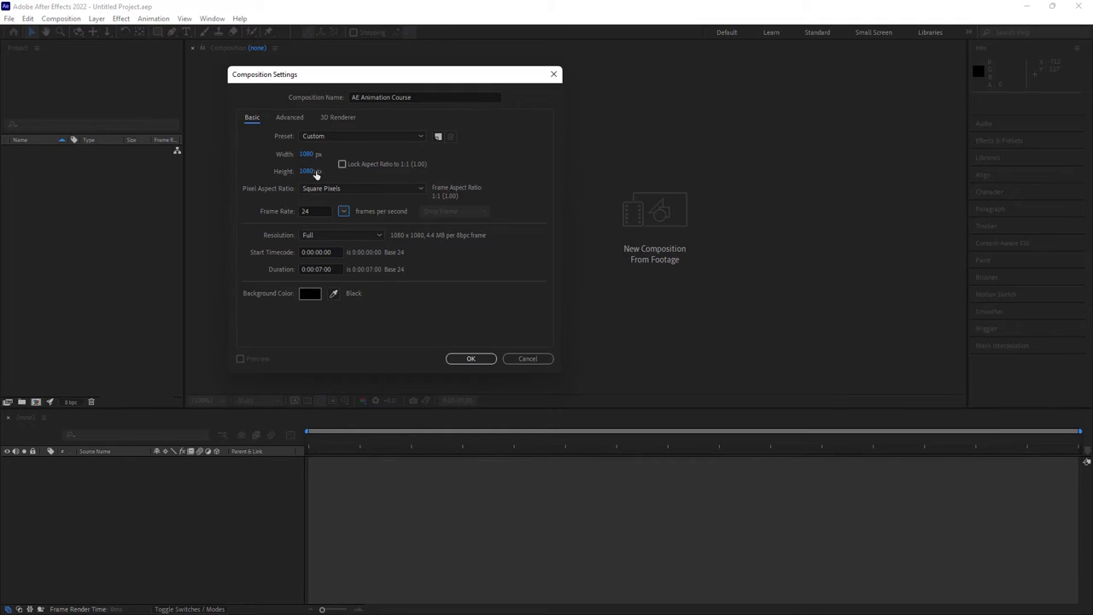
Step: Restore width 1920 with aspect ratio locked, keep Full resolution, and set duration 0:00:10:00
left_click(307, 154)
type("1")
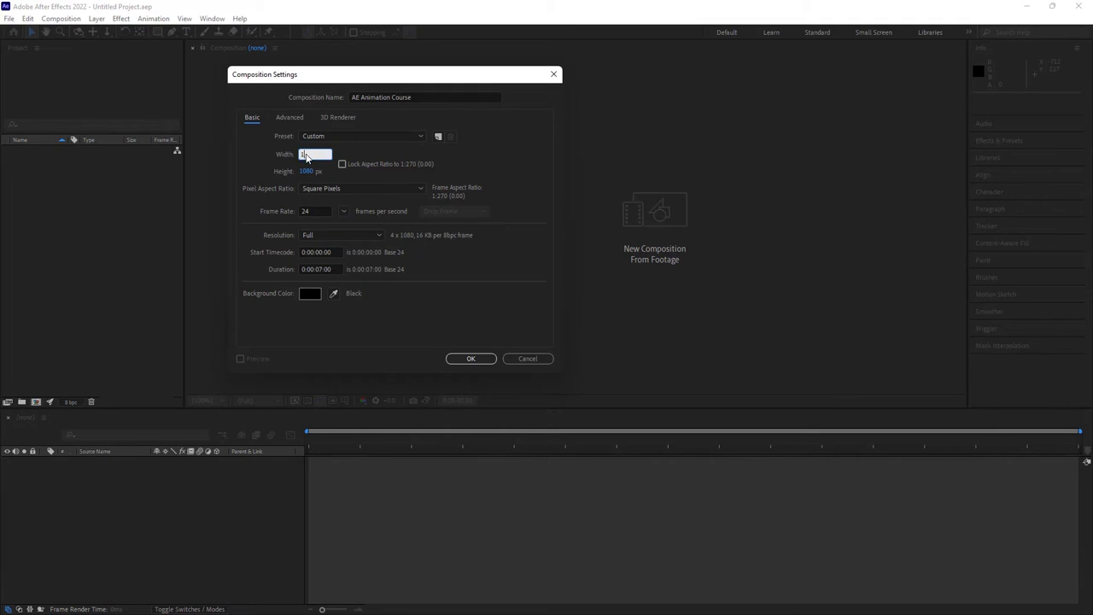
type("920")
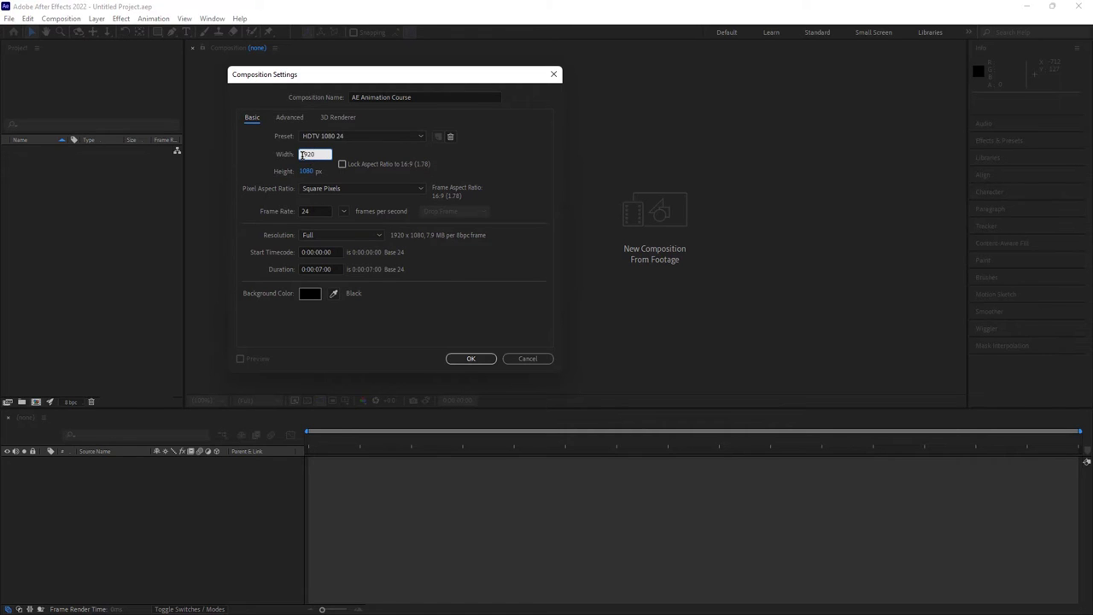
left_click(342, 165)
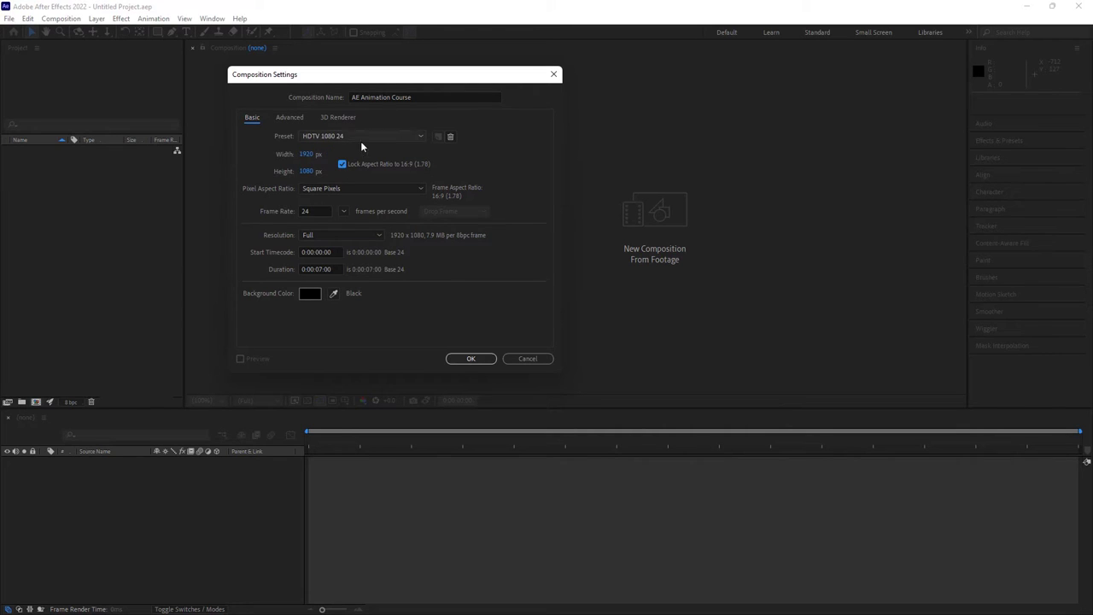
left_click(335, 230)
left_click(386, 230)
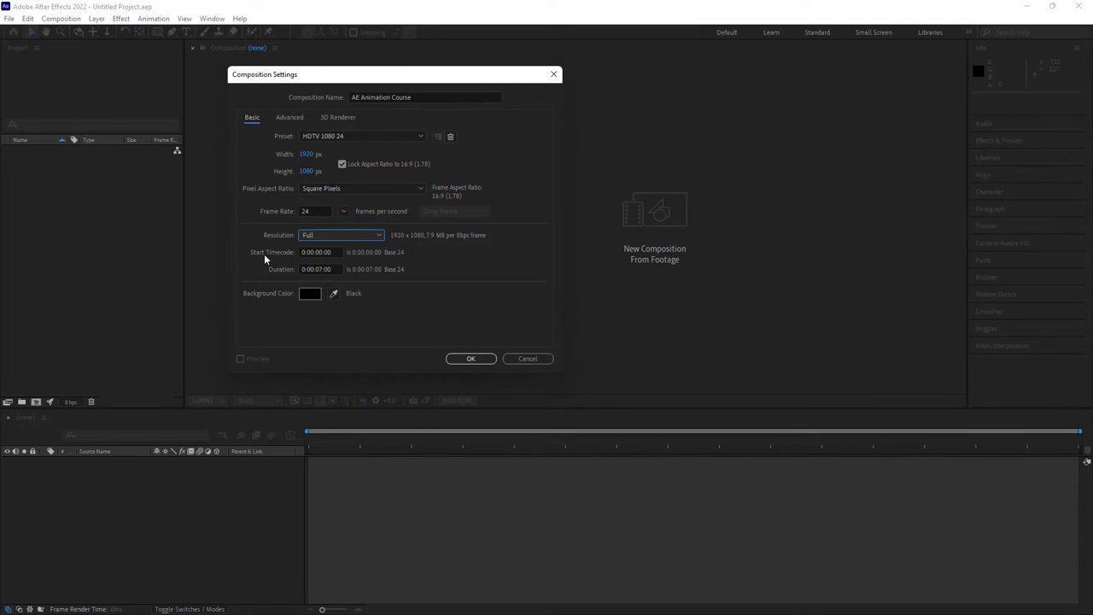
left_click(321, 269)
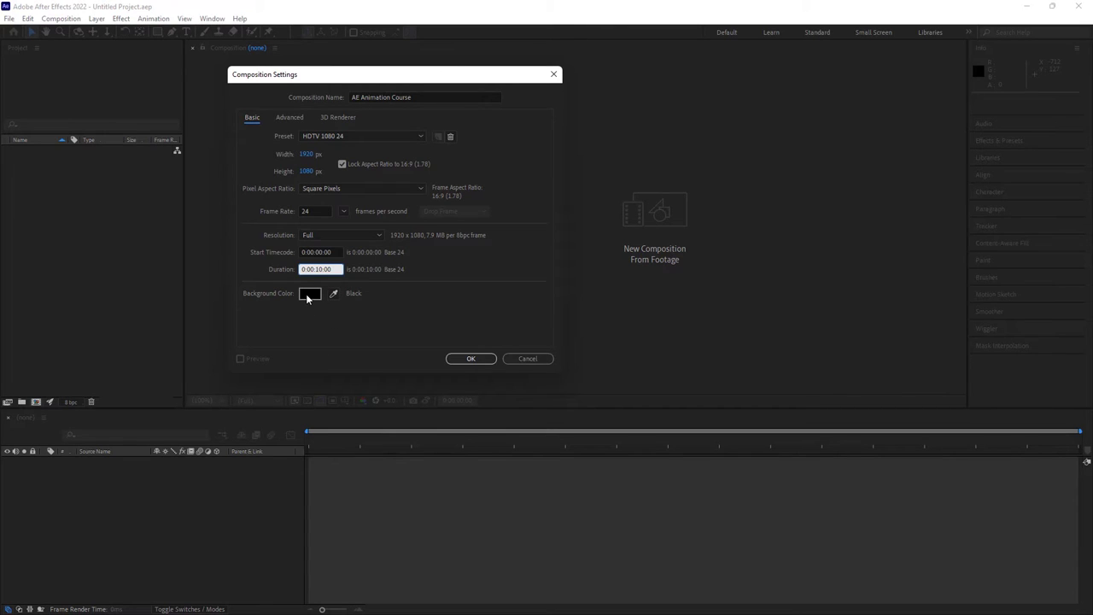
Step: Give the composition a dark gray 5F5F5F background and create it
left_click(307, 295)
left_click_drag(717, 298, 708, 333)
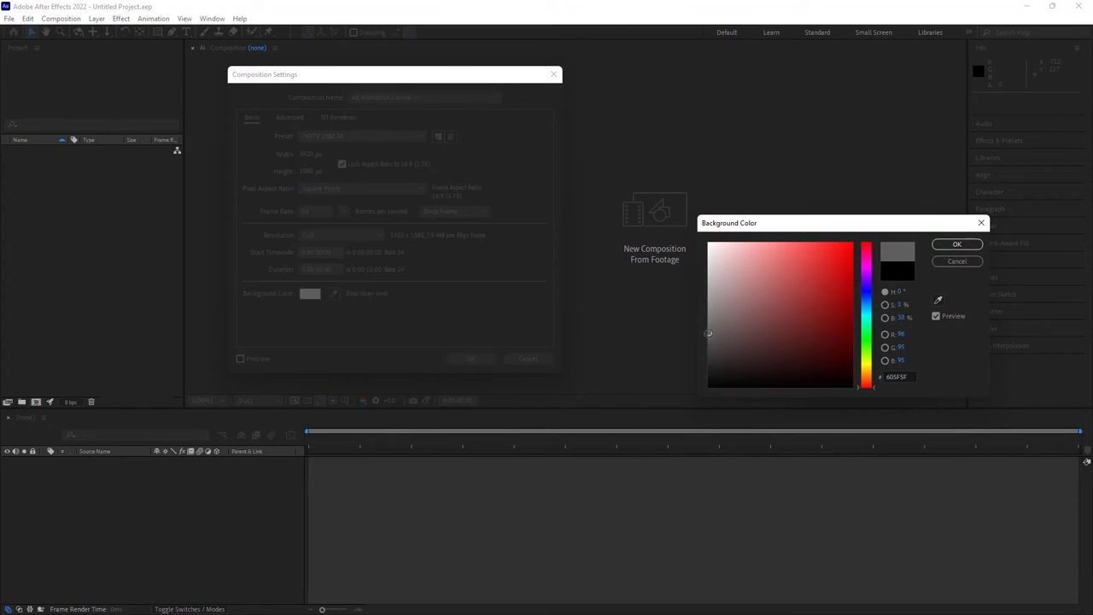
left_click(957, 244)
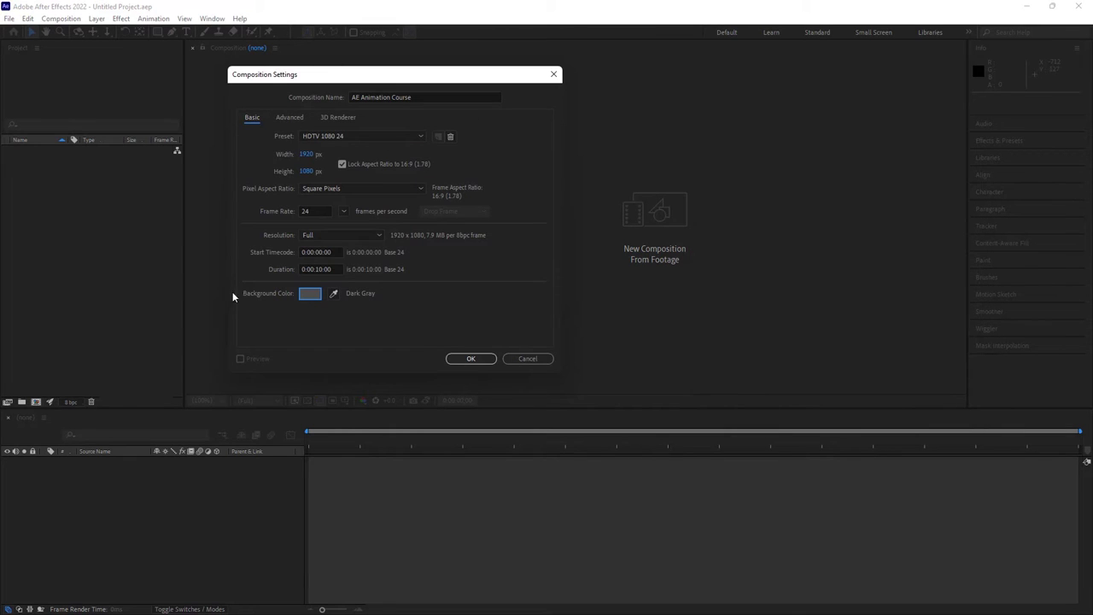
left_click(461, 359)
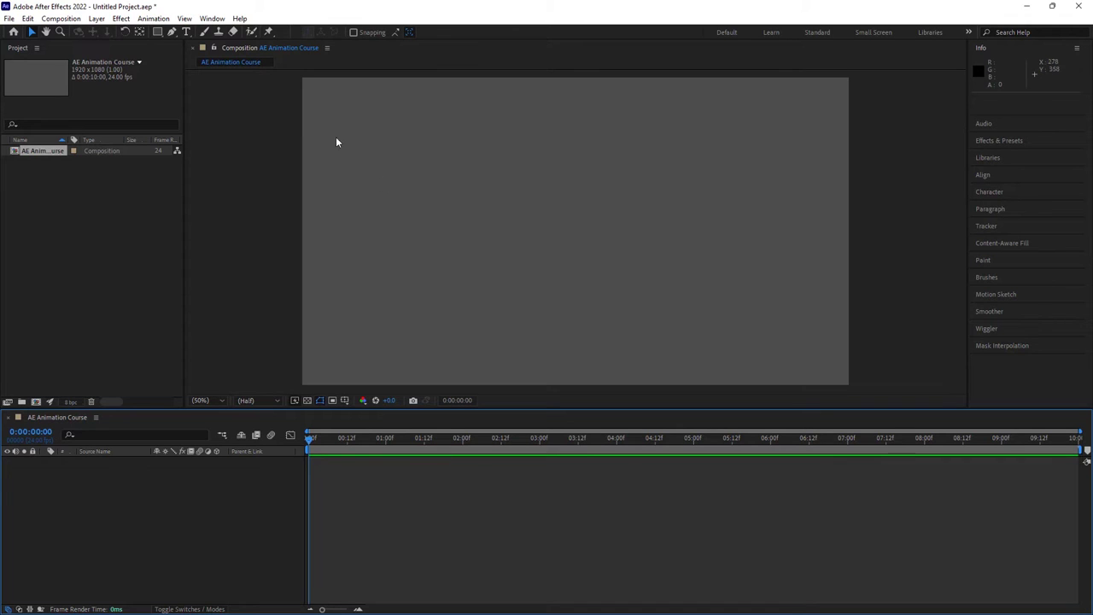
Step: Open the recent Animation Principles.aep, discarding the untitled project without saving
left_click(9, 19)
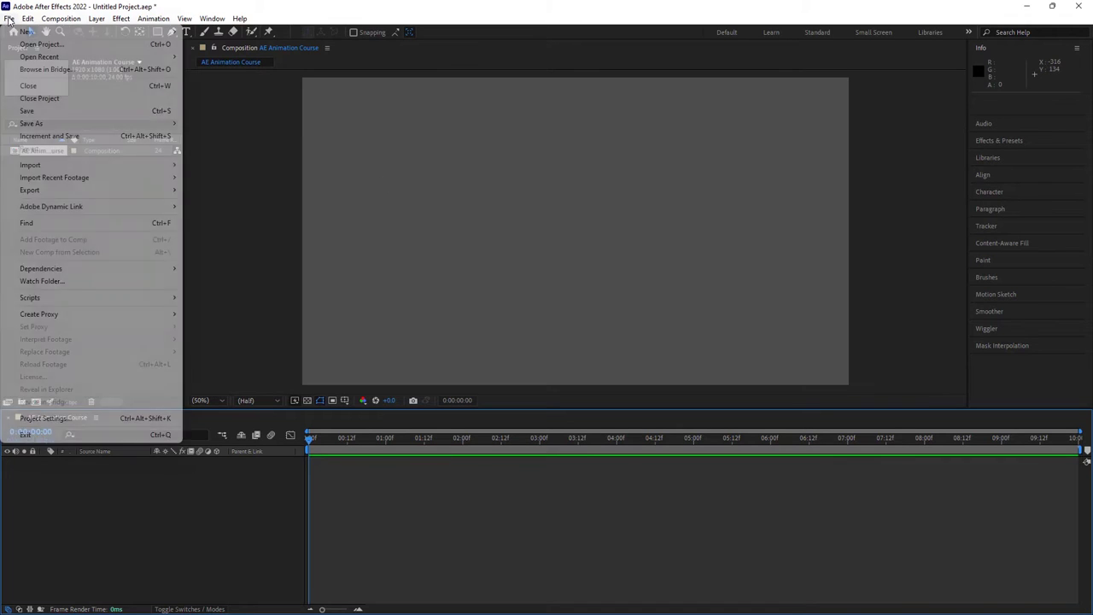
mouse_move(67, 58)
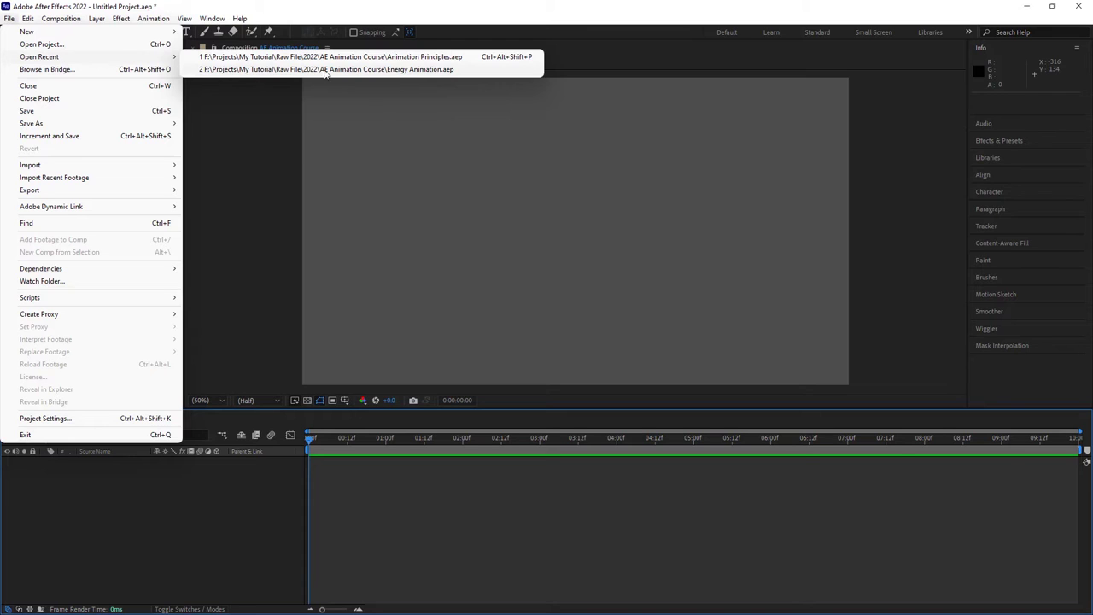
left_click(399, 57)
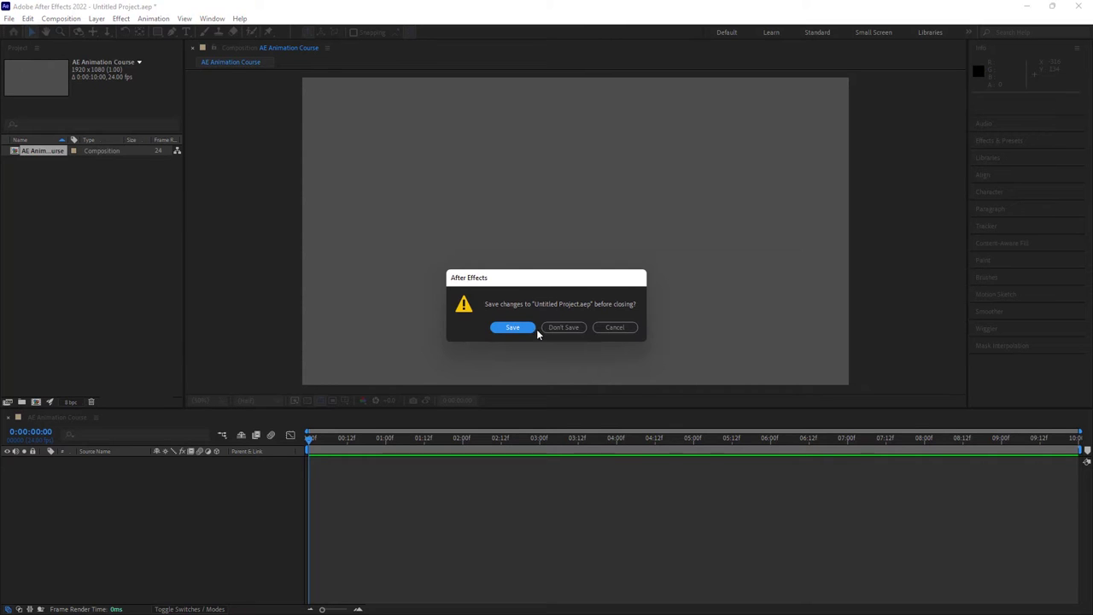
left_click(562, 327)
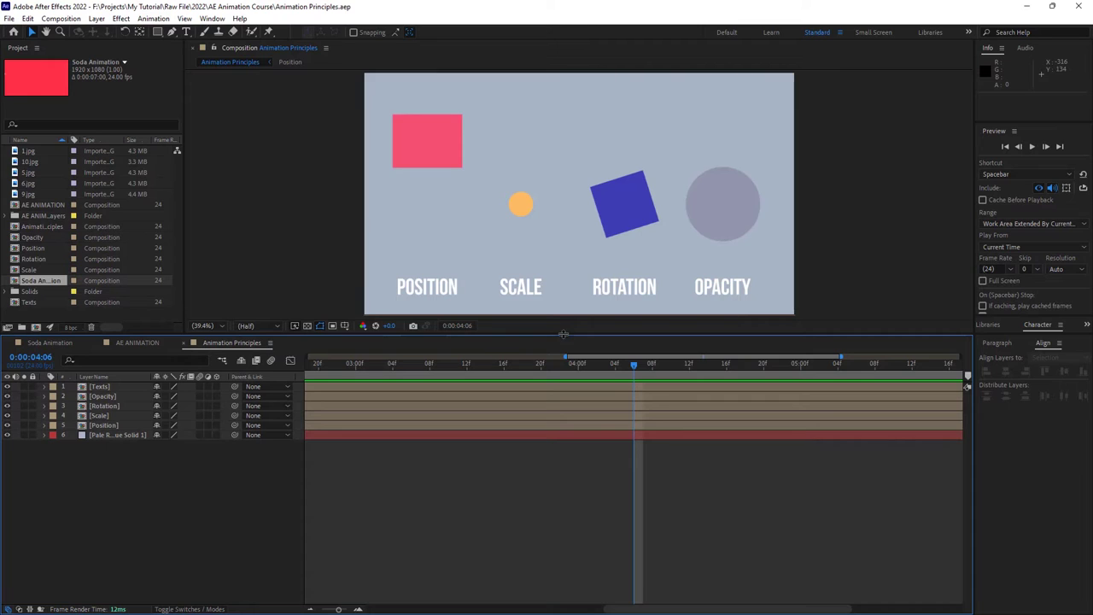
Step: Maximize the timeline, reset Standard to its saved layout, and preview the shape animation
key("grave")
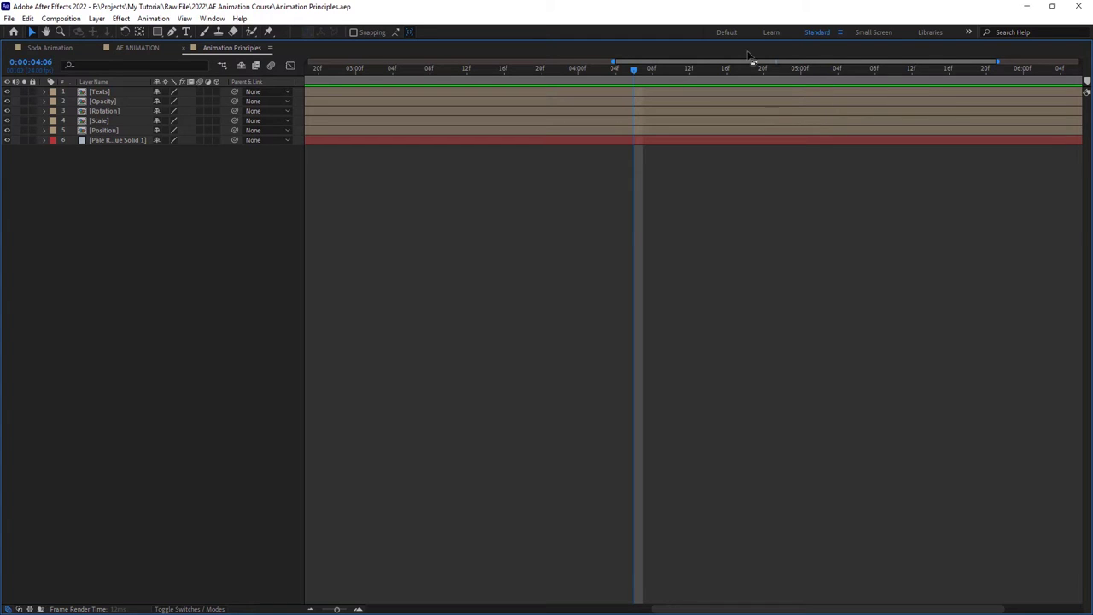
left_click(213, 19)
mouse_move(255, 34)
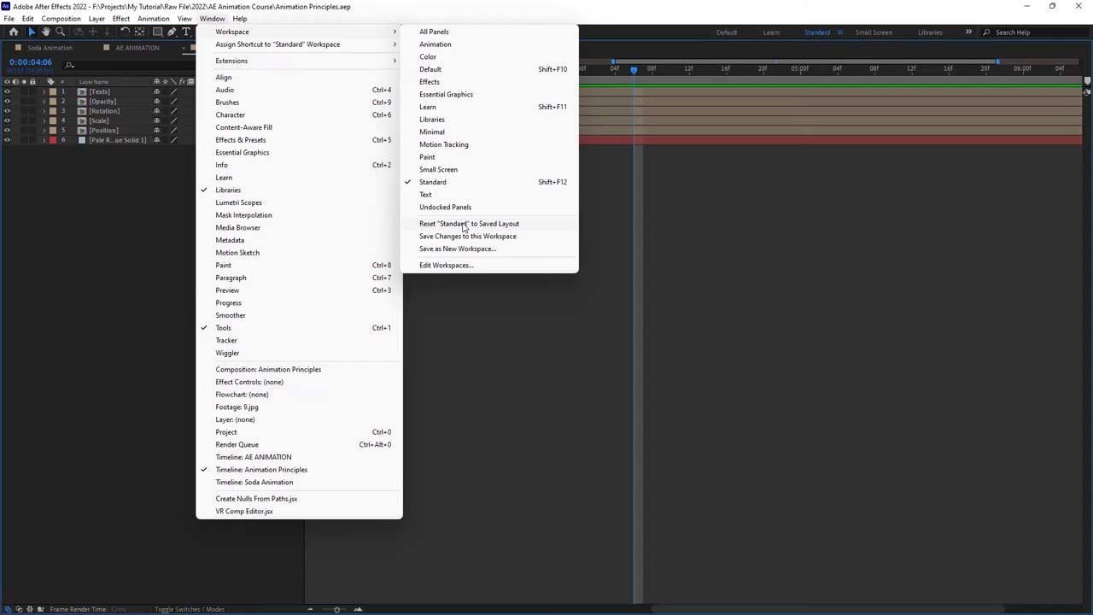
left_click(464, 225)
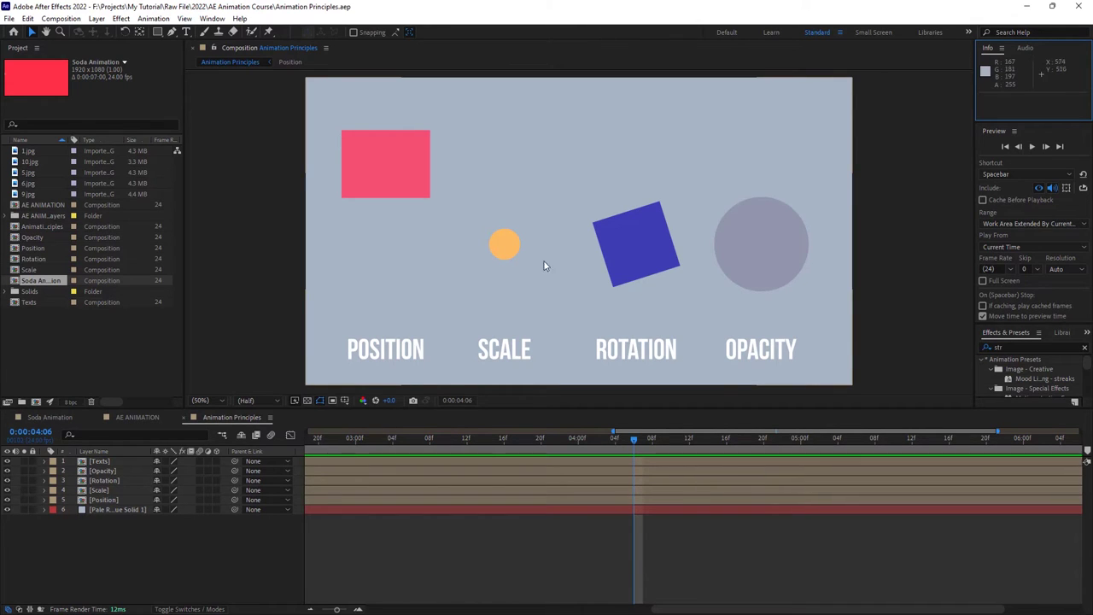
key("space")
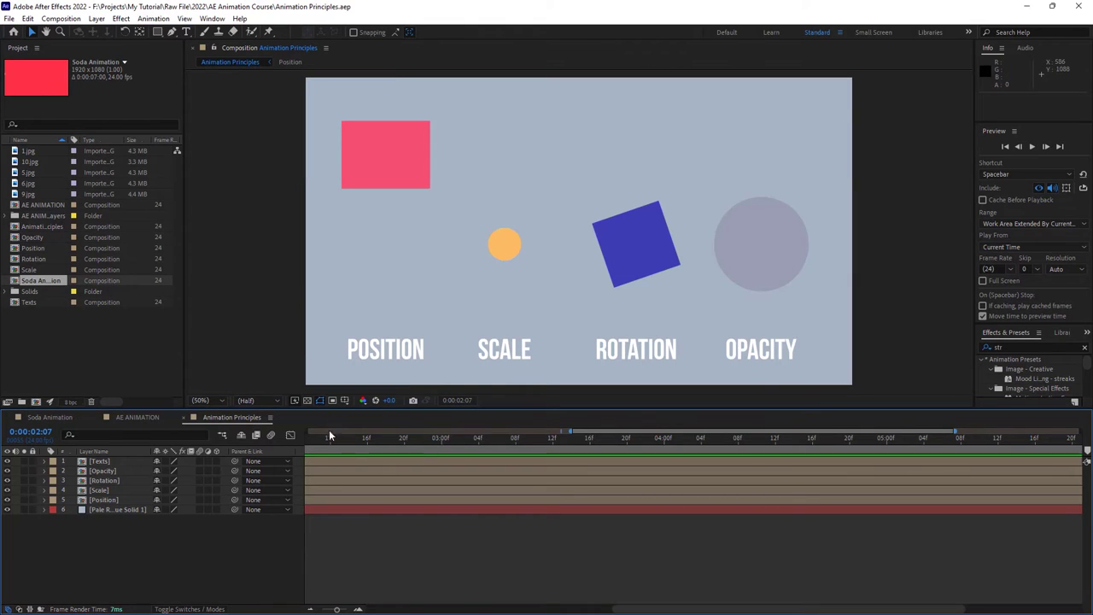
left_click_drag(332, 435, 328, 489)
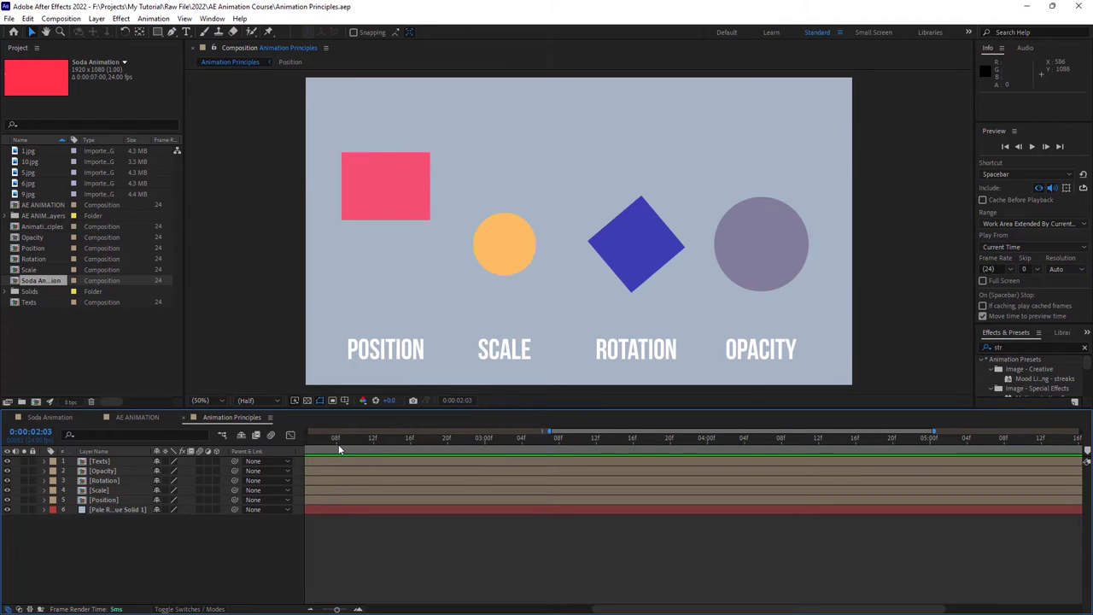
left_click_drag(338, 441, 261, 447)
key("space")
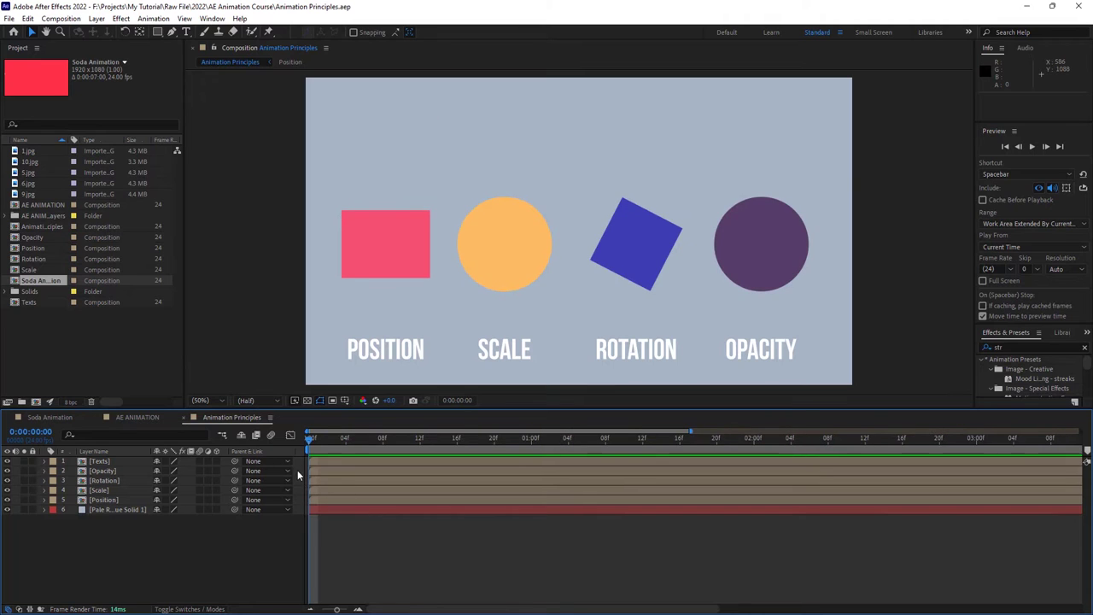
key("space")
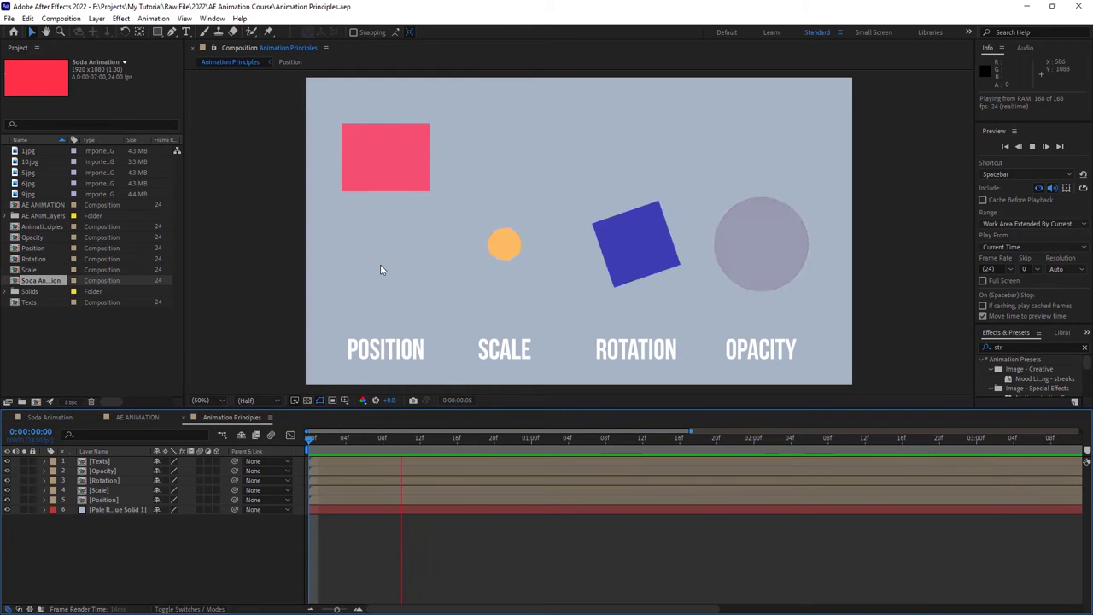
Step: Create a new empty project through File > New > New Project
left_click(10, 18)
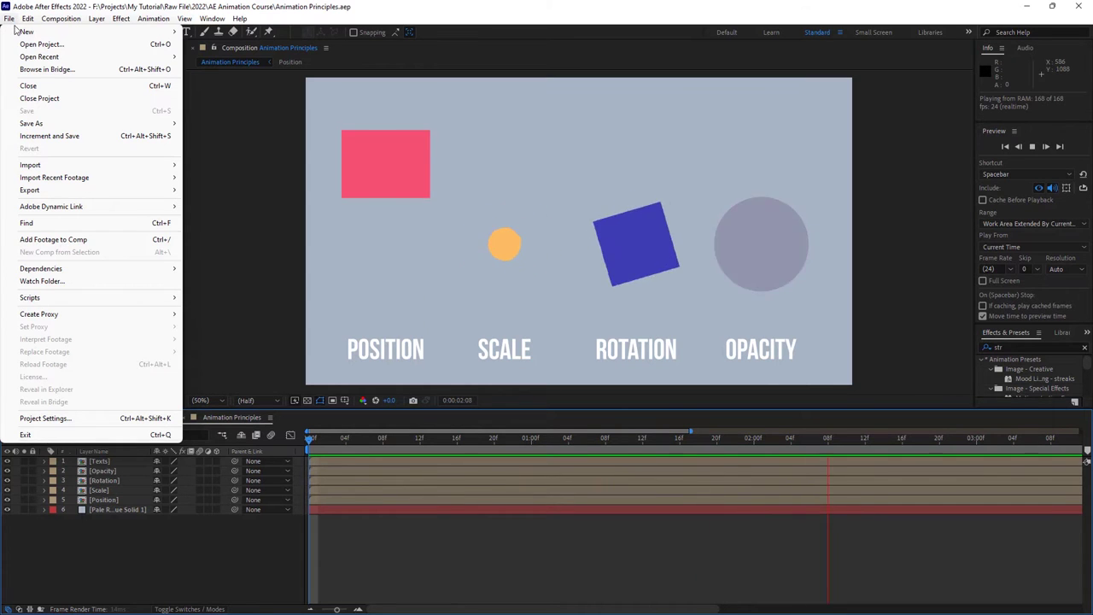
mouse_move(34, 35)
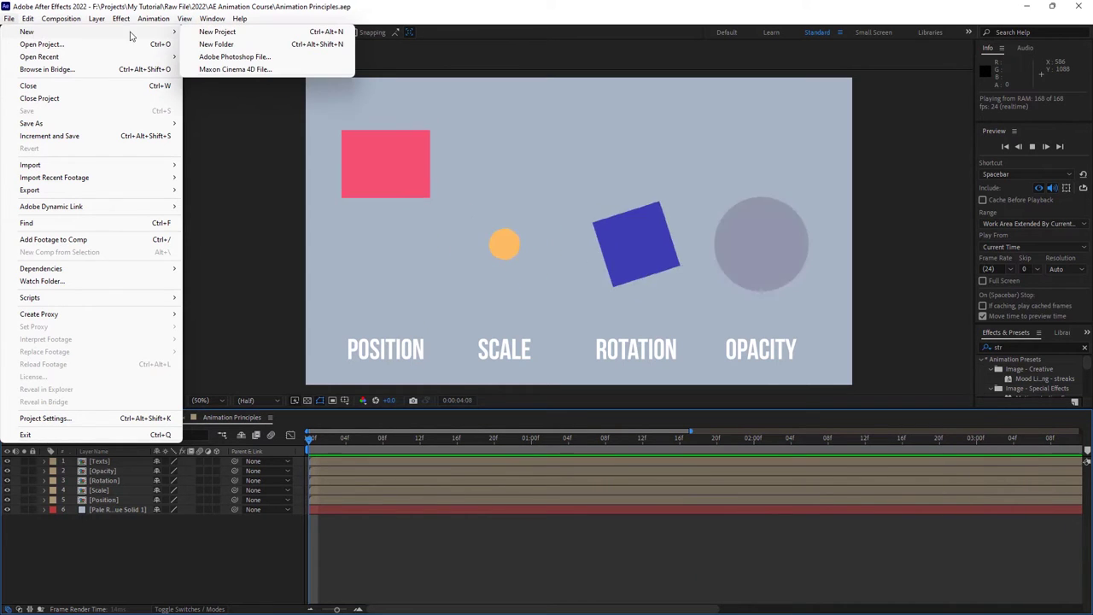
left_click(227, 34)
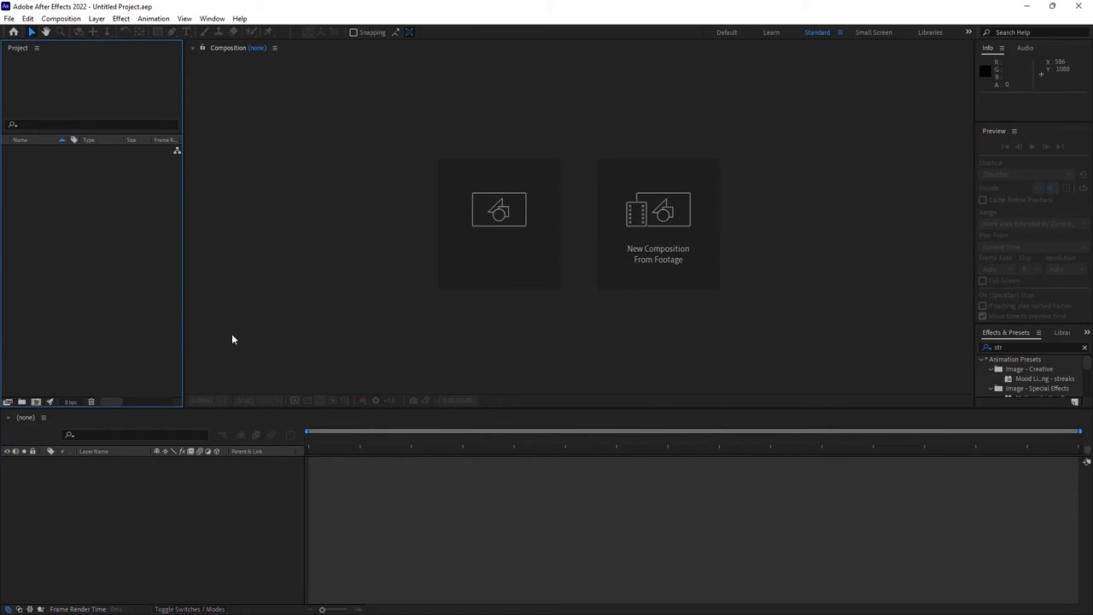
Step: Start a new composition and name it 'Soda Can Animation'
left_click(500, 225)
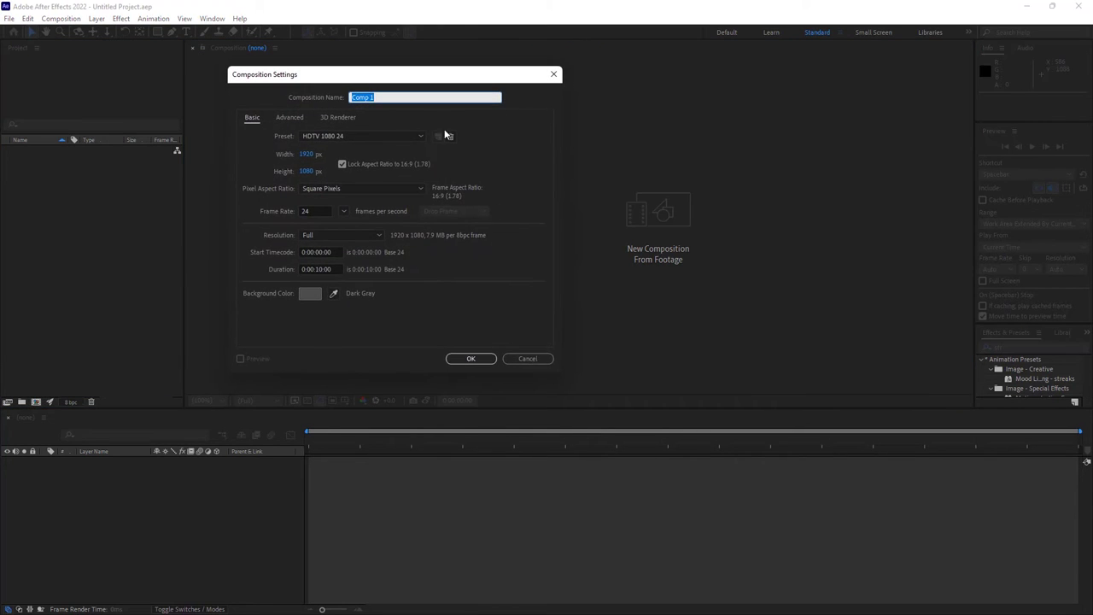
mouse_move(419, 82)
left_mouse_down()
mouse_move(444, 107)
mouse_move(493, 125)
left_mouse_up()
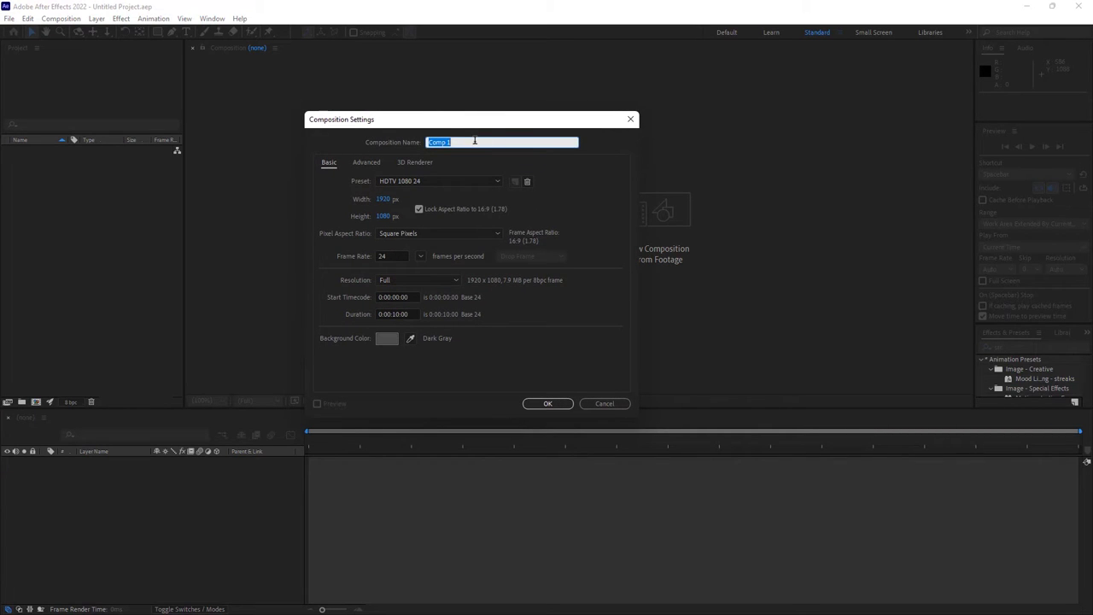
type("S")
type("O")
key("BackSpace")
type("oda CA")
type("an ")
type("ANIMA")
key("BackSpace")
key("BackSpace")
key("BackSpace")
key("BackSpace")
type("niMa")
key("BackSpace")
key("BackSpace")
key("BackSpace")
type("imat")
type("ion")
Step: Set the duration to 0:00:05:00 and create the 1920×1080, 24 fps composition
left_click(395, 314)
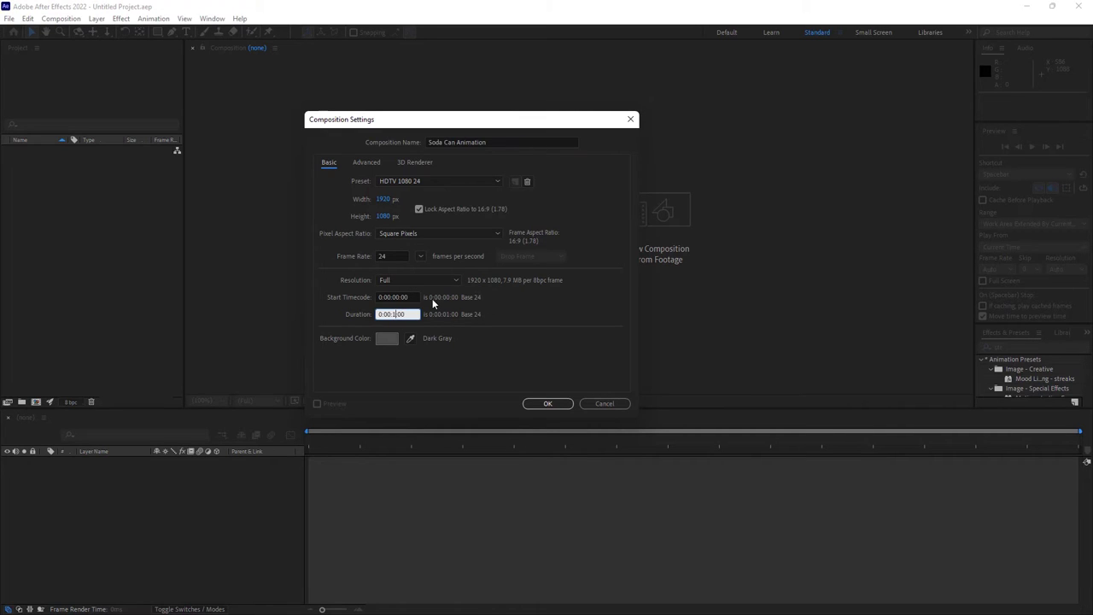
type("0")
left_click(545, 406)
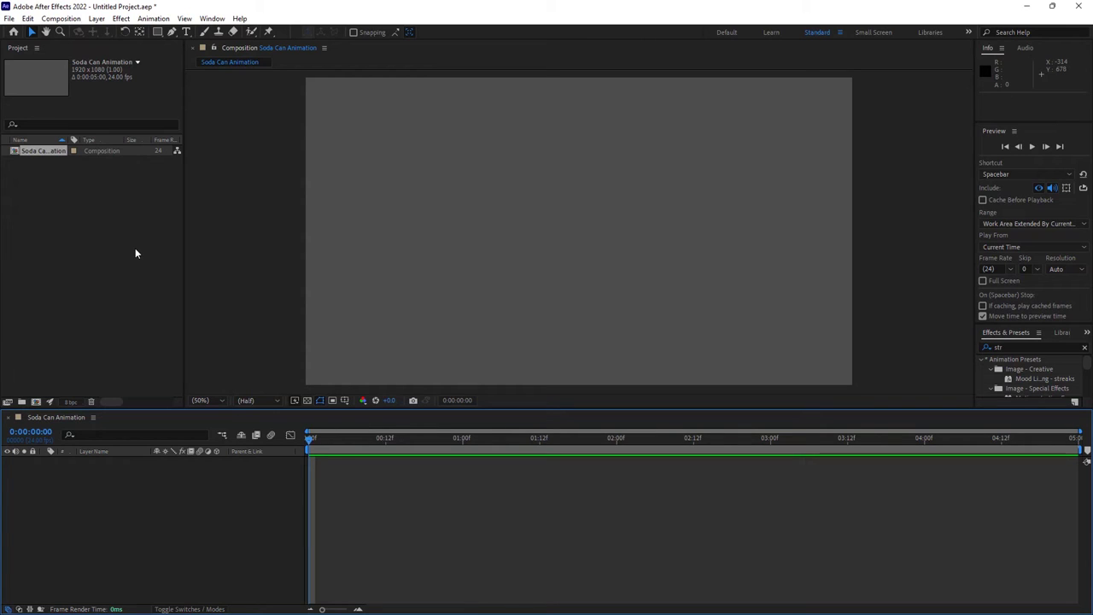
Step: Change the Soda Can Animation duration to 0:00:04:00 in Composition Settings
left_click(69, 19)
left_click(98, 48)
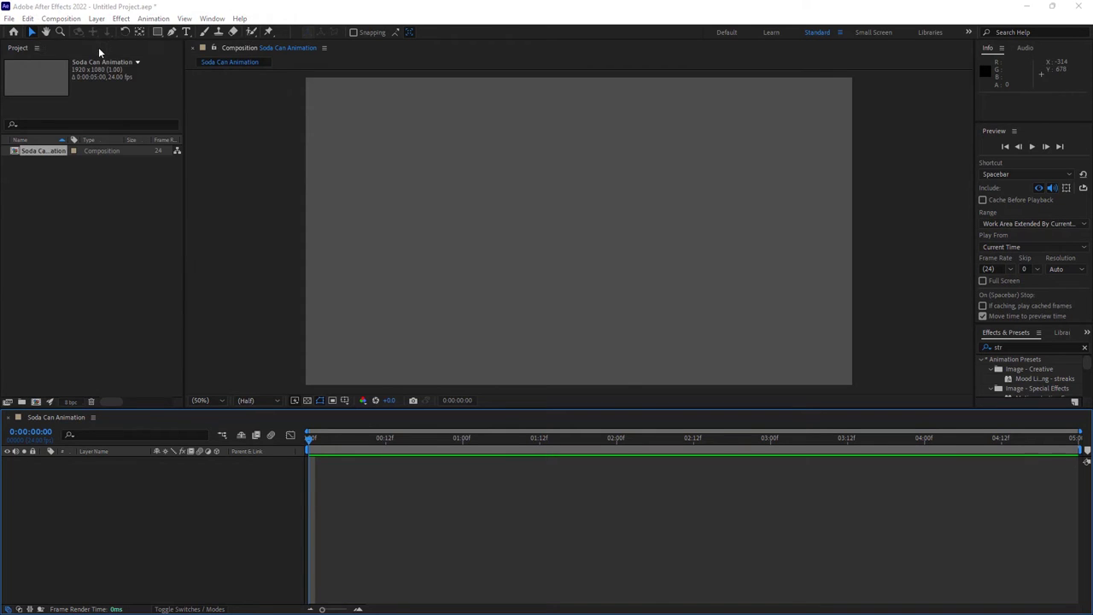
left_click(529, 141)
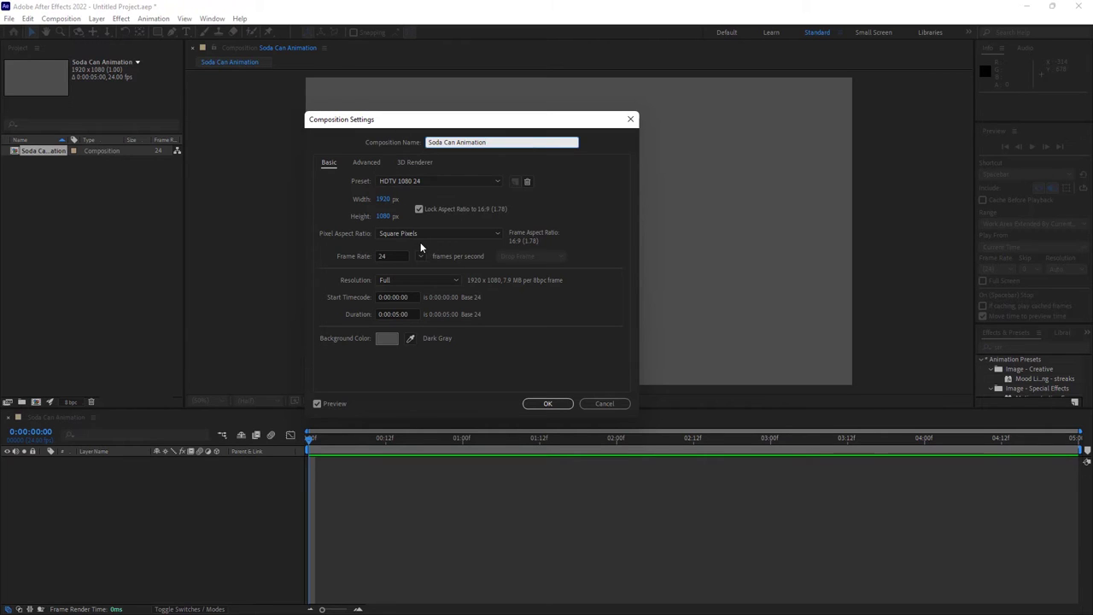
left_click(399, 314)
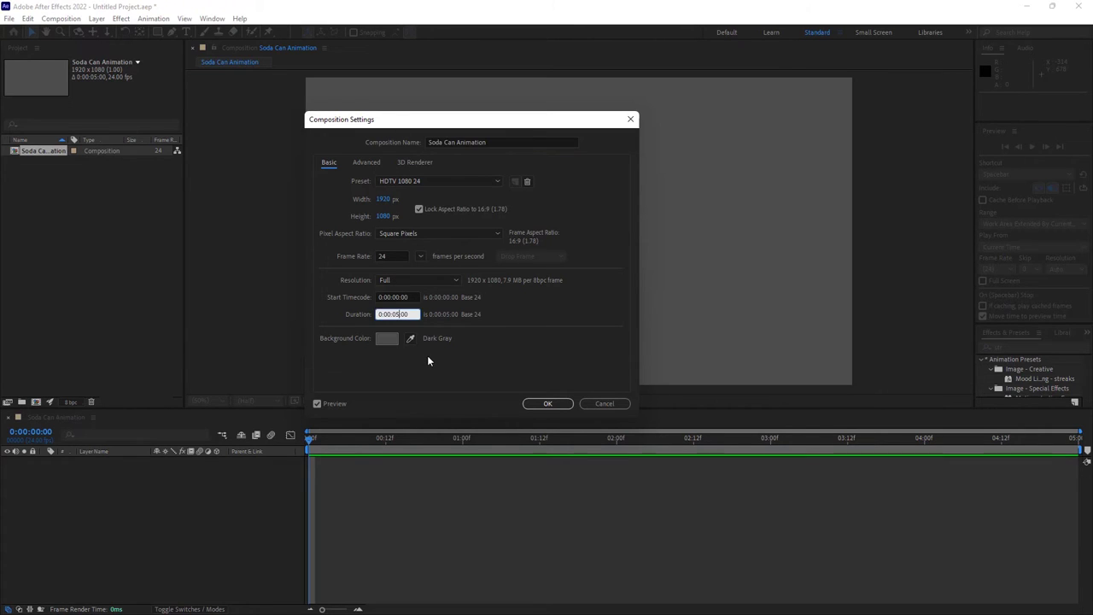
key("BackSpace")
type("4")
Step: Set the background colour to pale grey AEAAAA and apply the settings
left_click(393, 340)
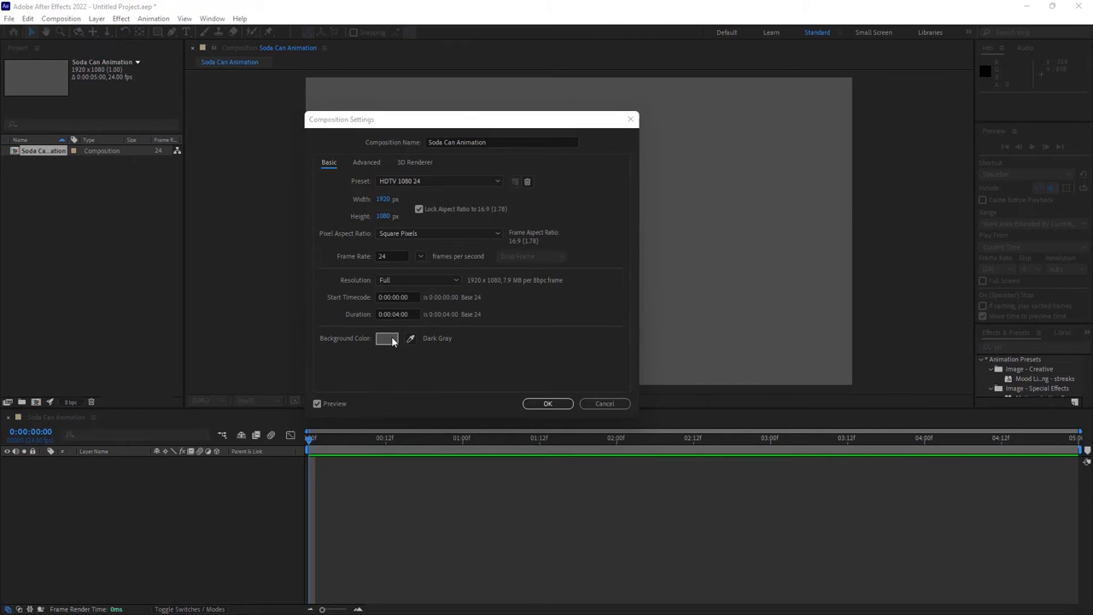
left_click(713, 301)
left_click(710, 288)
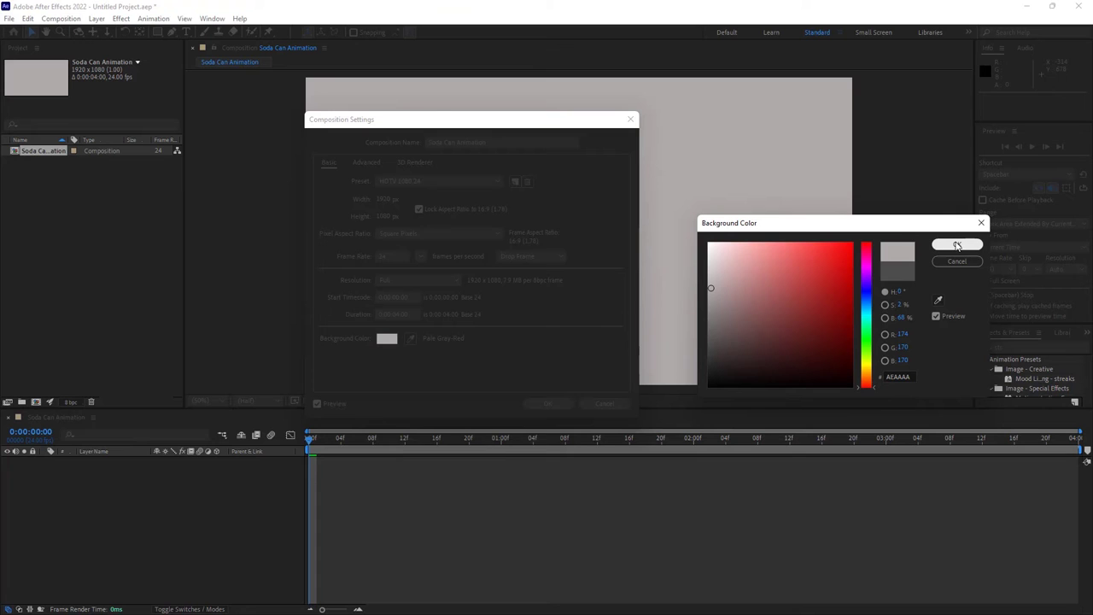
left_click(958, 246)
left_click(549, 403)
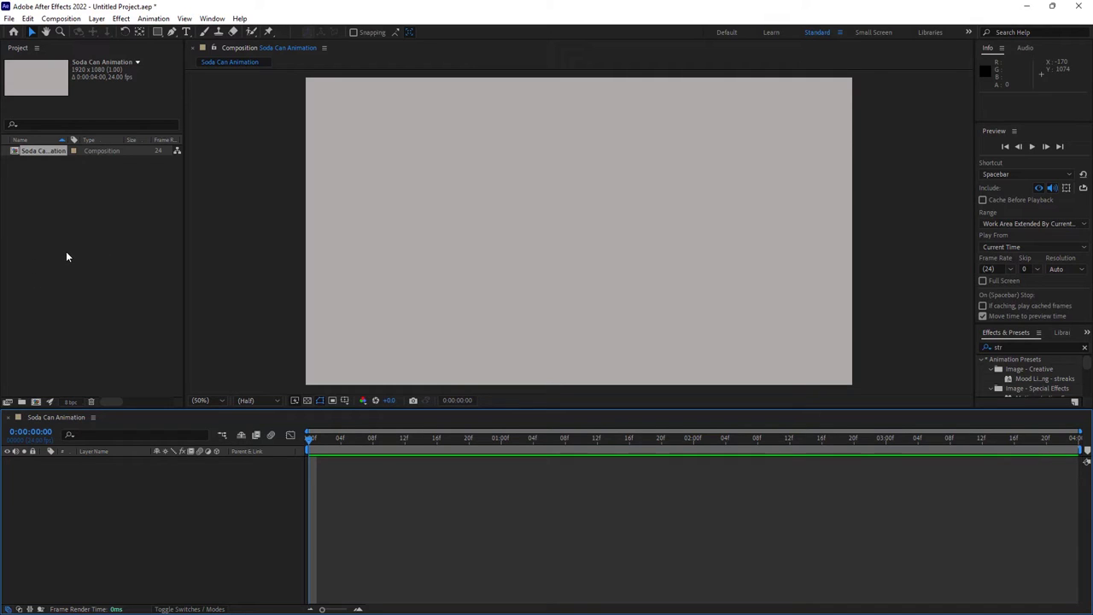
Step: Browse to F:\Projects\Raw File\2022\AE Animation Course and choose the AE ANIMATION Illustrator file to import
left_click(9, 18)
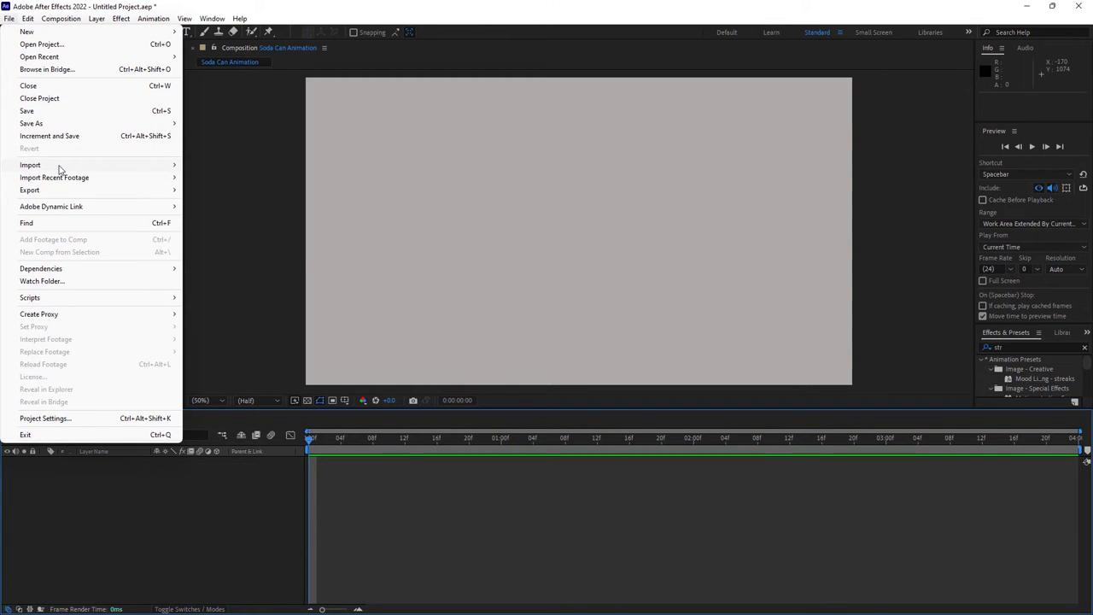
mouse_move(59, 168)
left_click(217, 166)
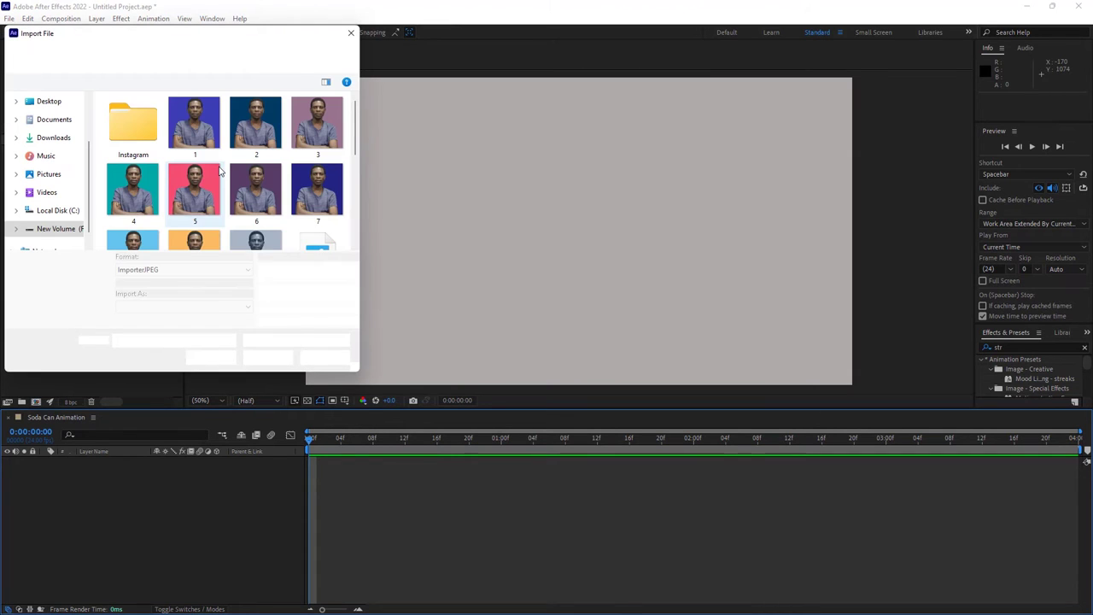
left_click(72, 231)
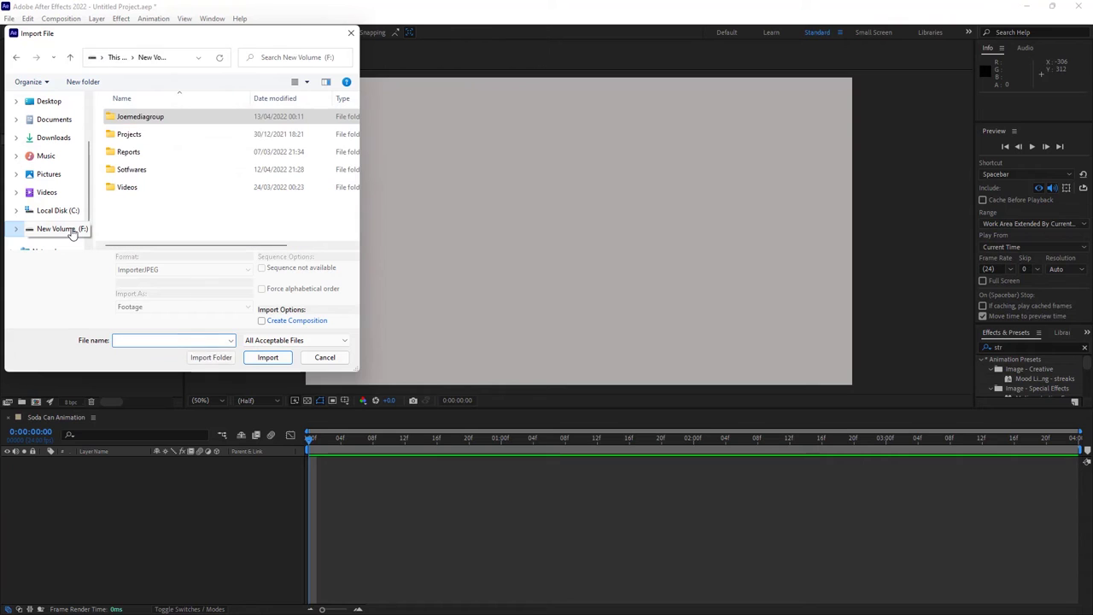
double_click(168, 136)
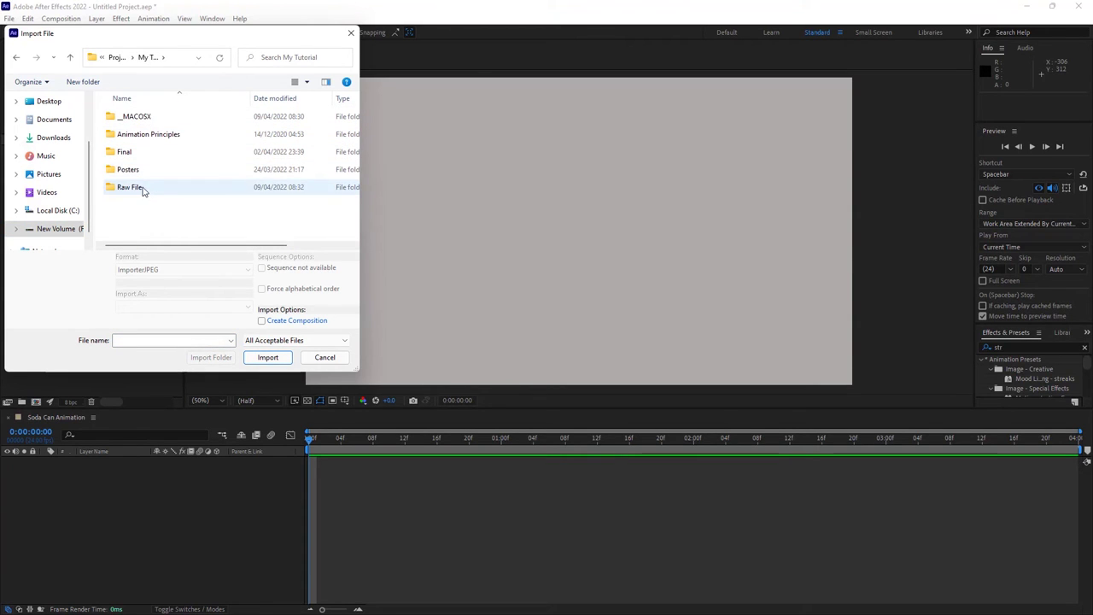
left_click(143, 189)
double_click(143, 190)
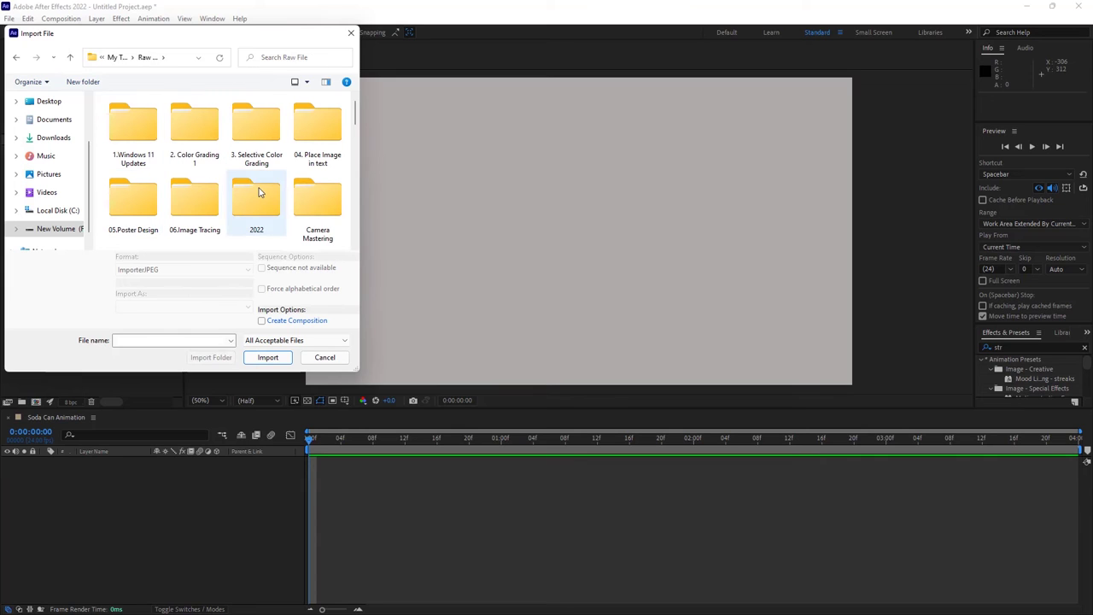
double_click(260, 193)
double_click(139, 145)
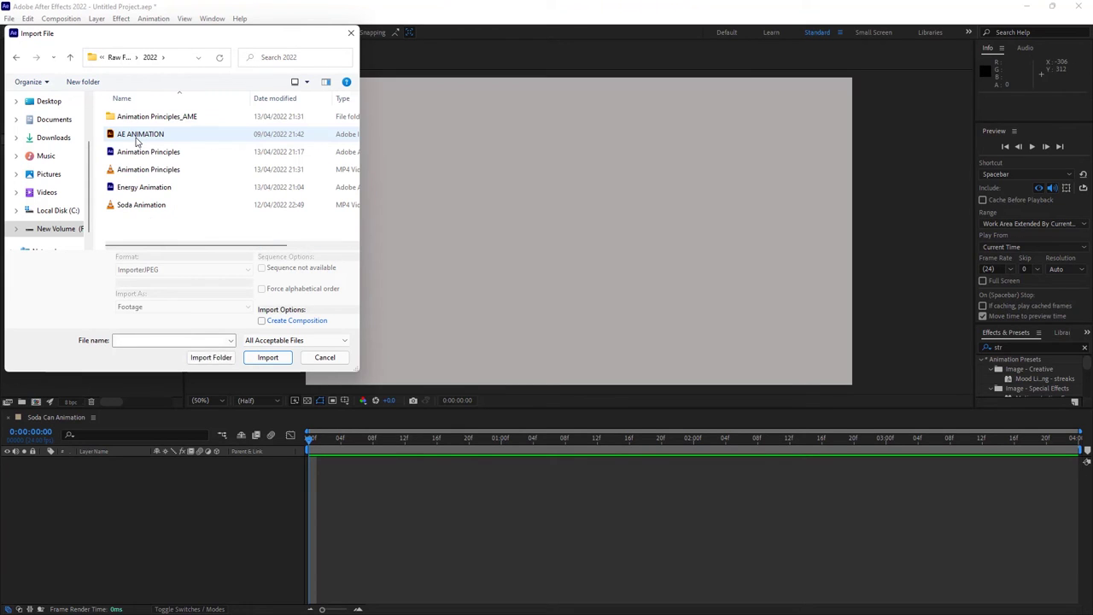
left_click(162, 135)
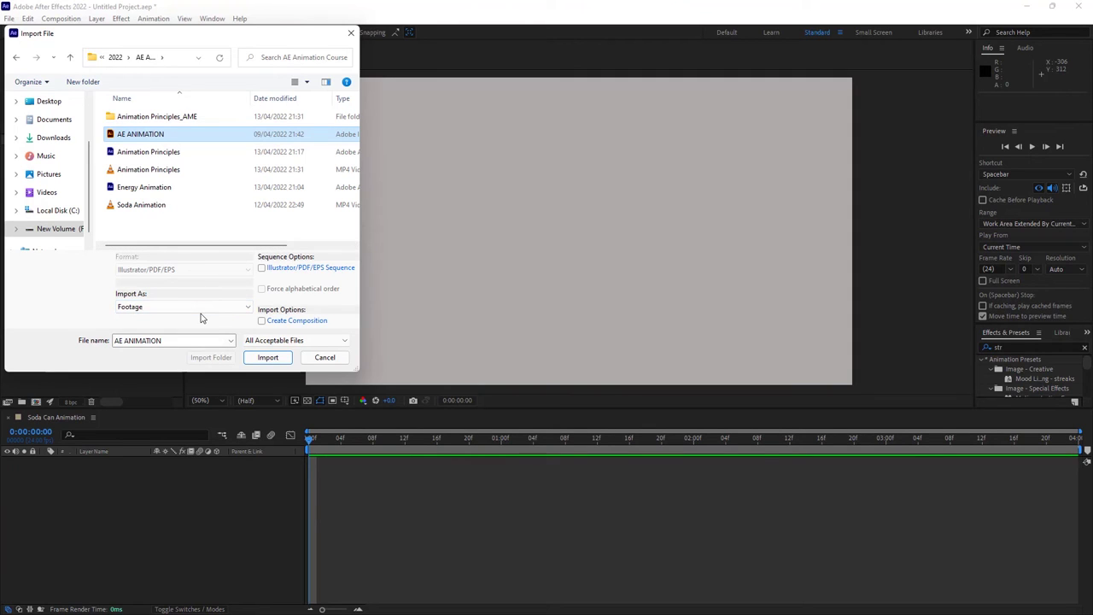
Step: Import AE ANIMATION as Composition - Retain Layer Sizes
left_click(158, 307)
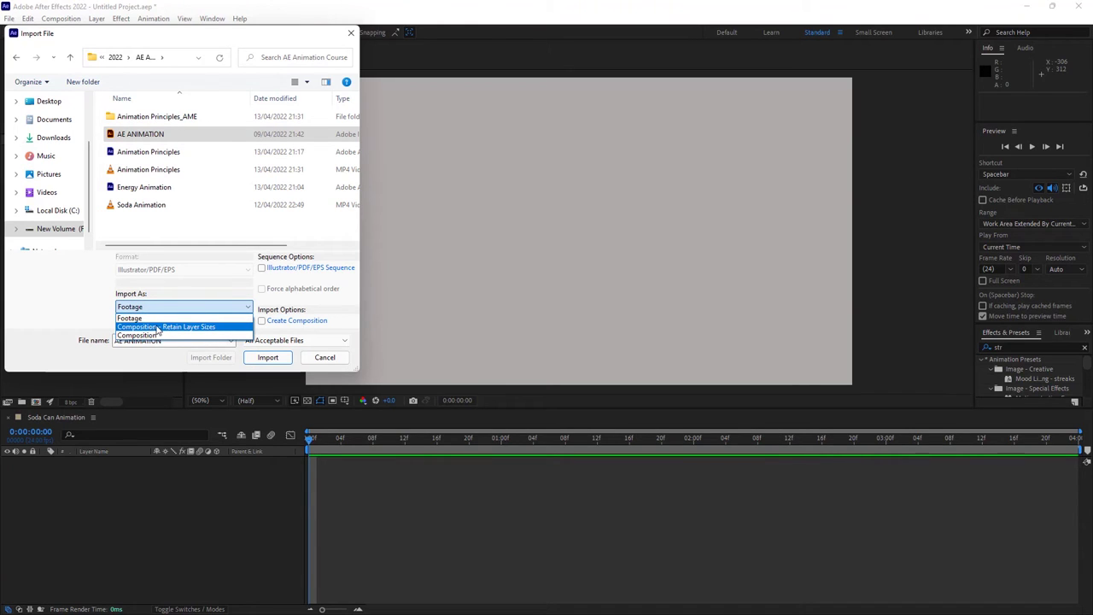
left_click(158, 328)
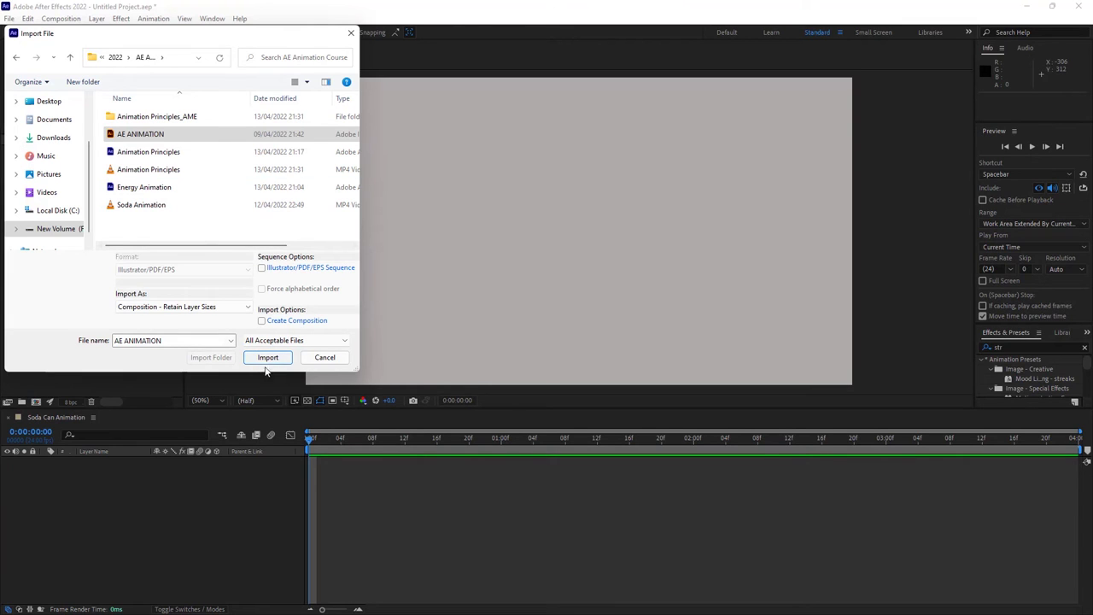
left_click(263, 359)
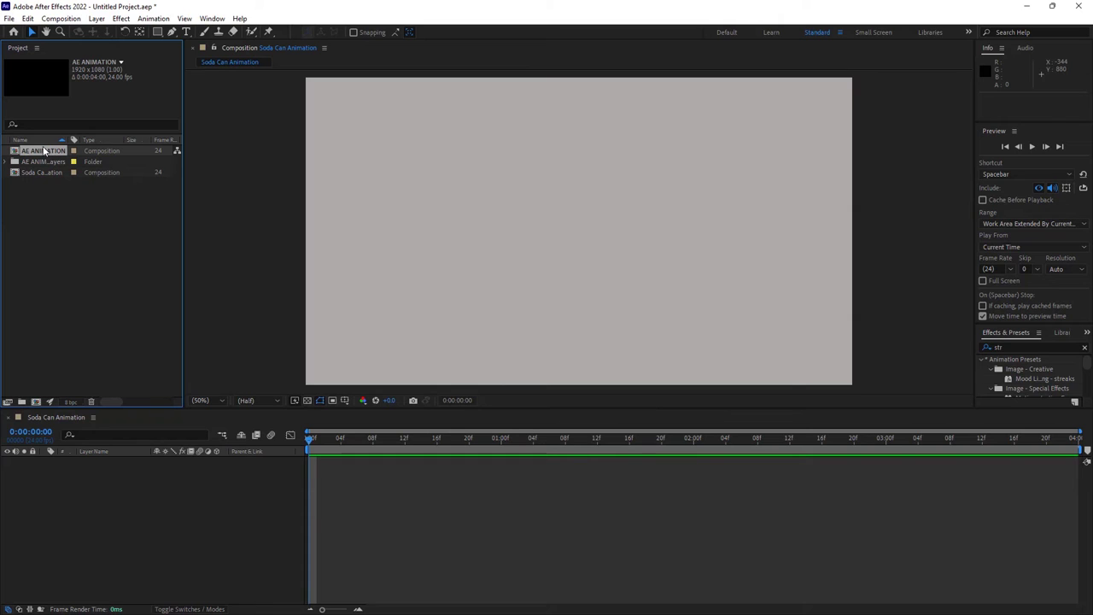
Step: Drag the AE ANIMATION composition into the Soda Can Animation timeline as a layer
left_click_drag(44, 151, 103, 376)
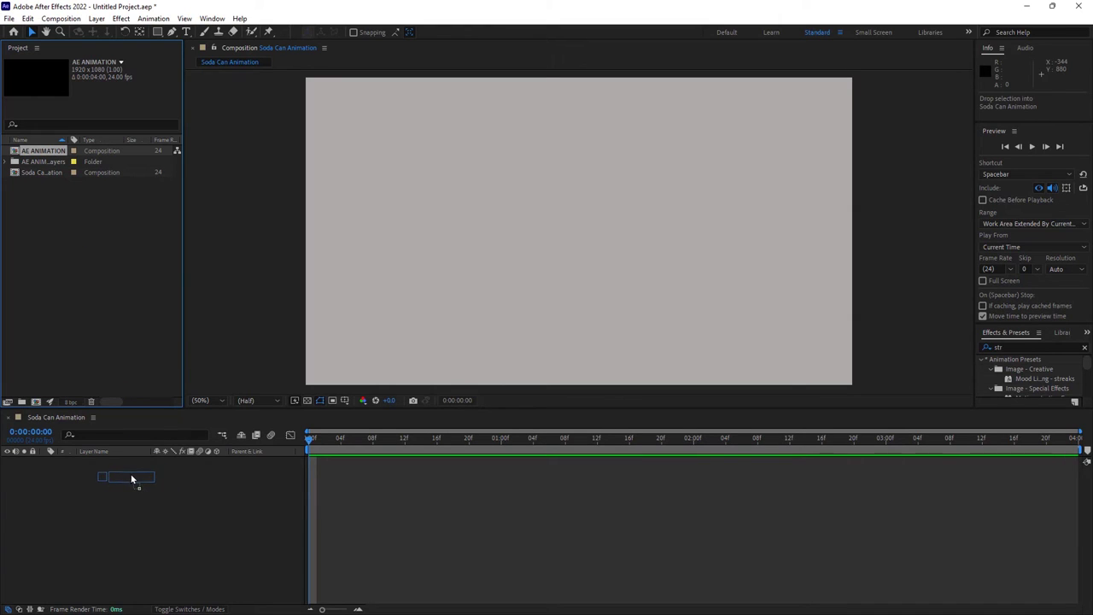
left_click_drag(141, 497, 129, 473)
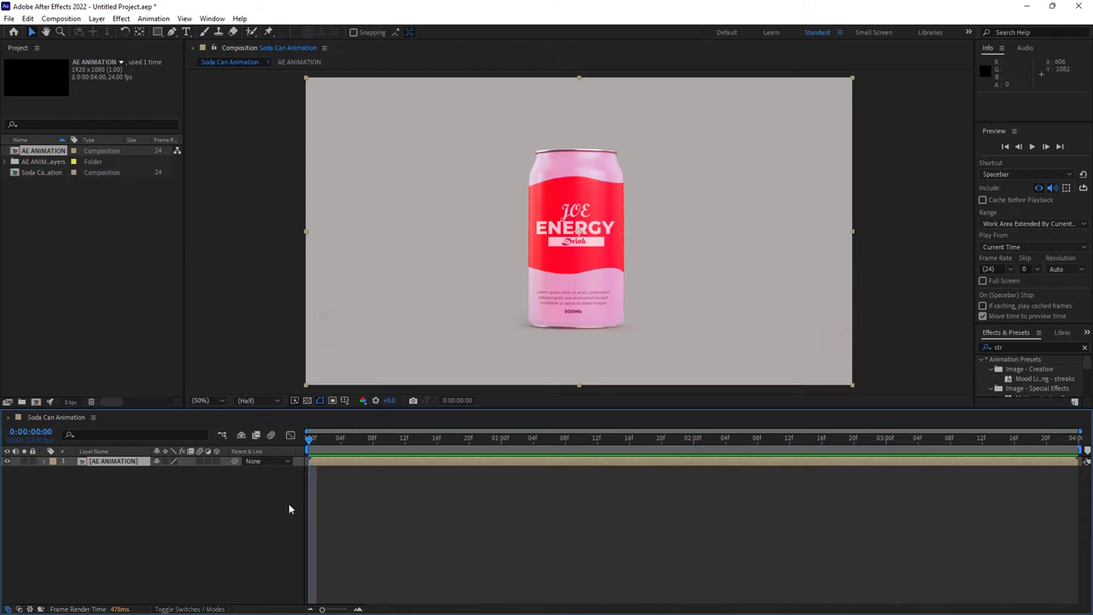
Step: Create a new full-frame solid coloured with the can label's red, sampled by eyedropper
right_click(173, 528)
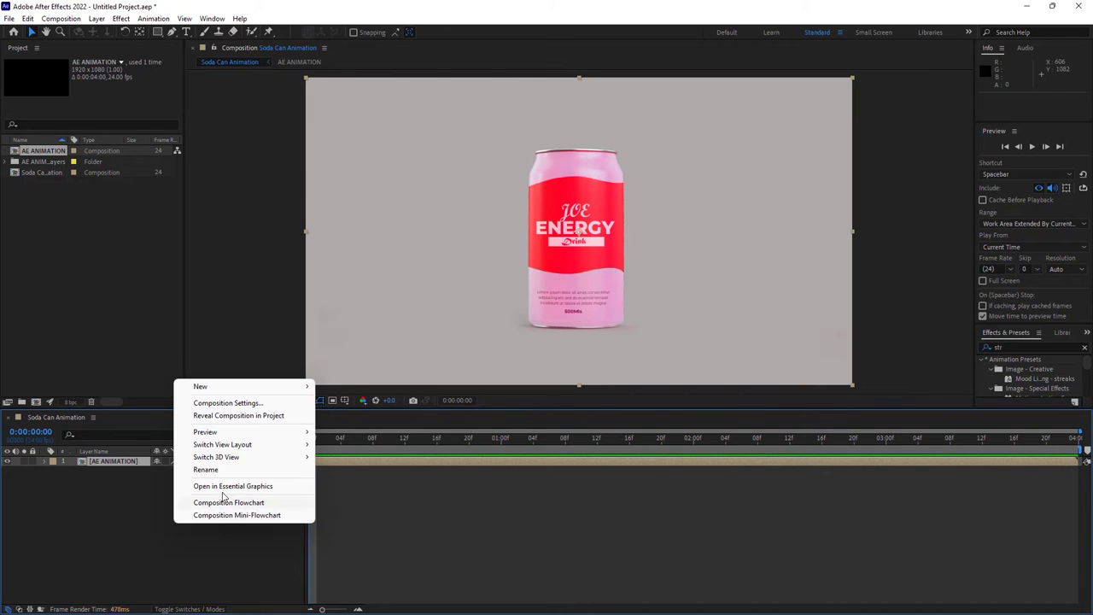
mouse_move(220, 390)
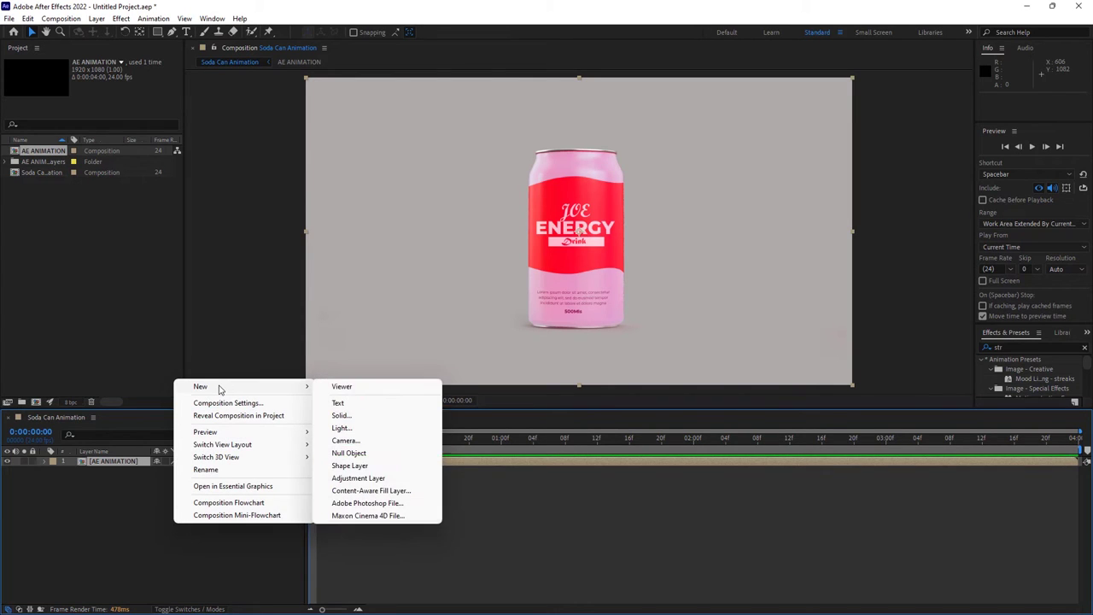
left_click(350, 415)
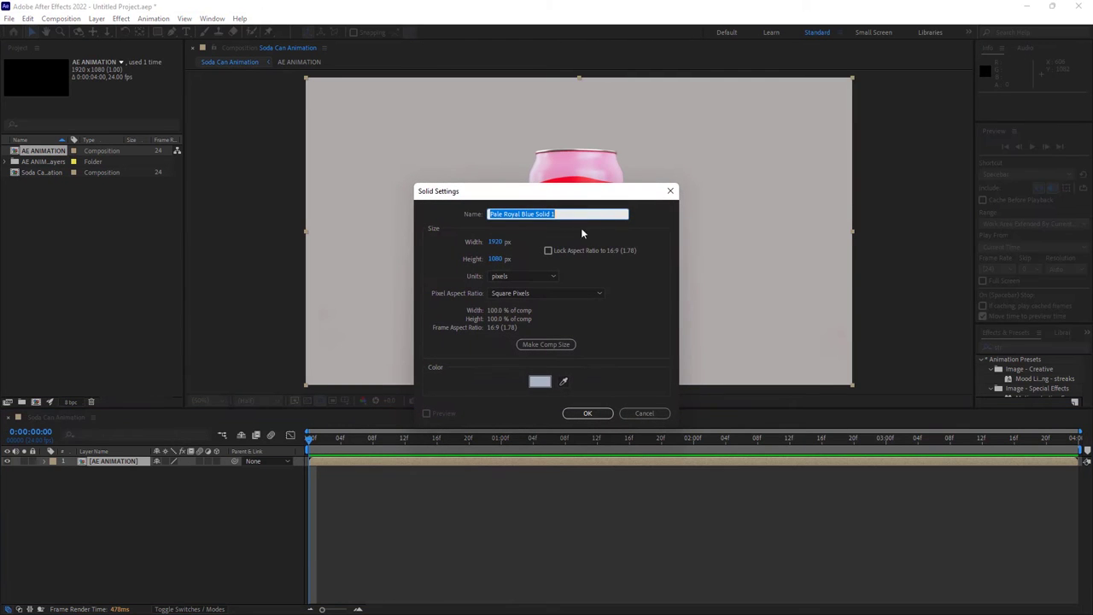
left_click_drag(579, 198, 884, 243)
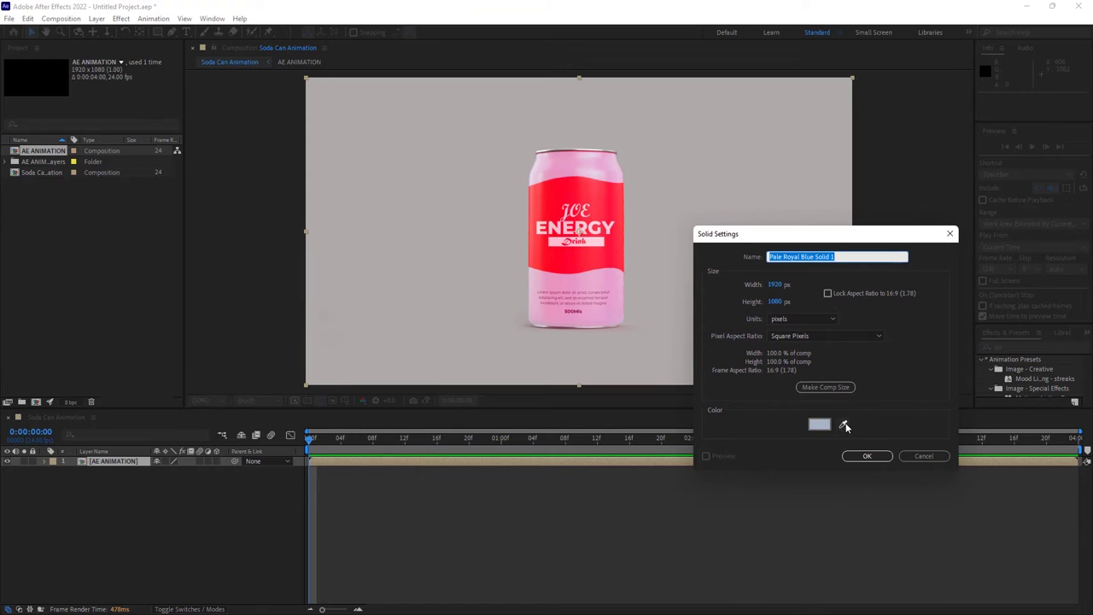
left_click(844, 423)
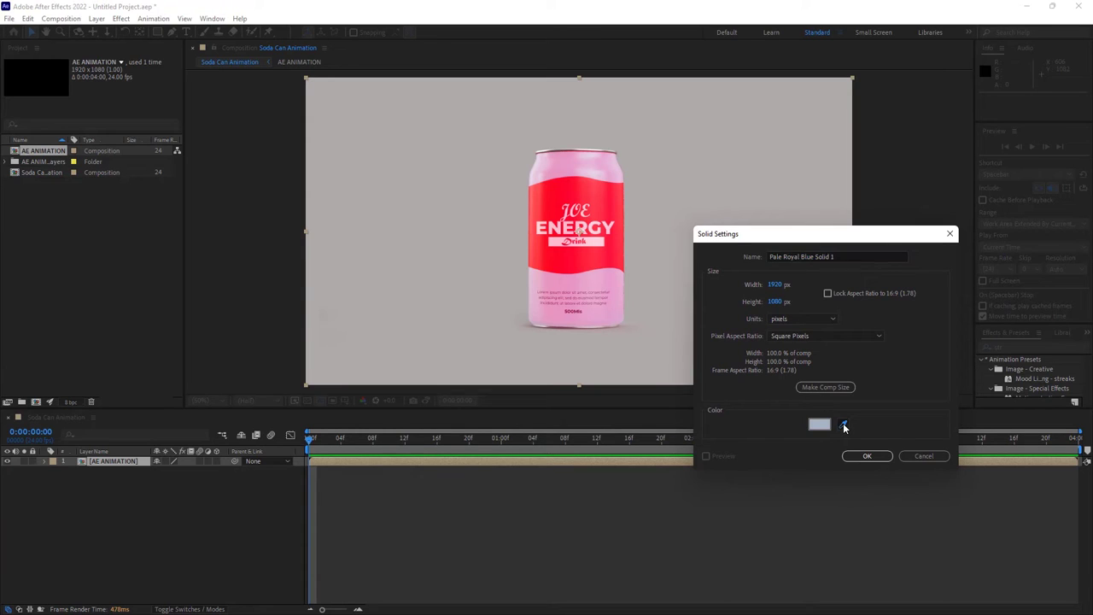
left_click(603, 197)
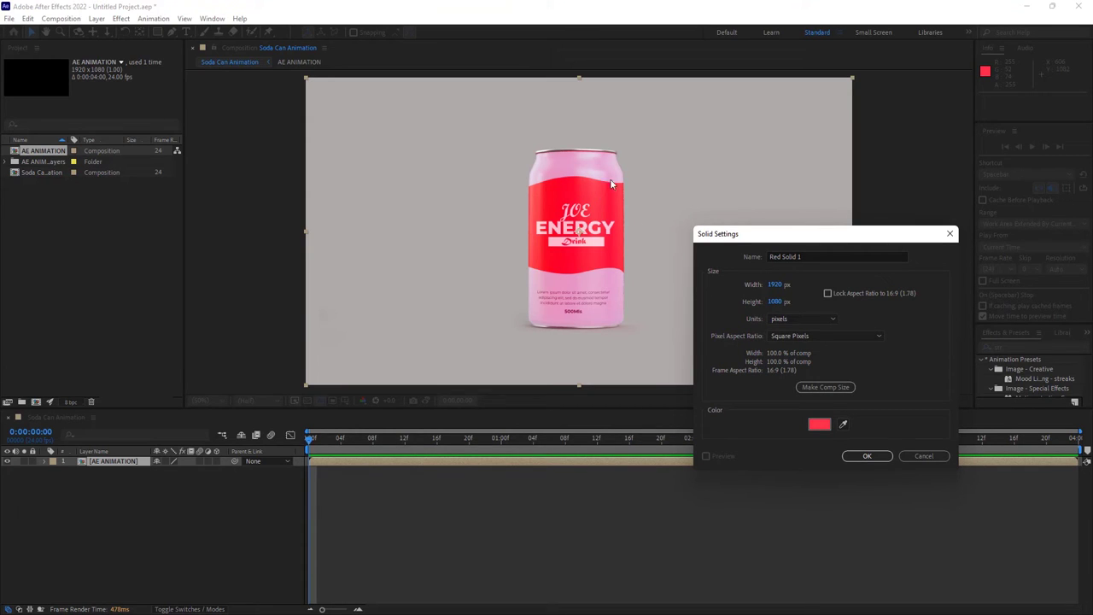
left_click(867, 455)
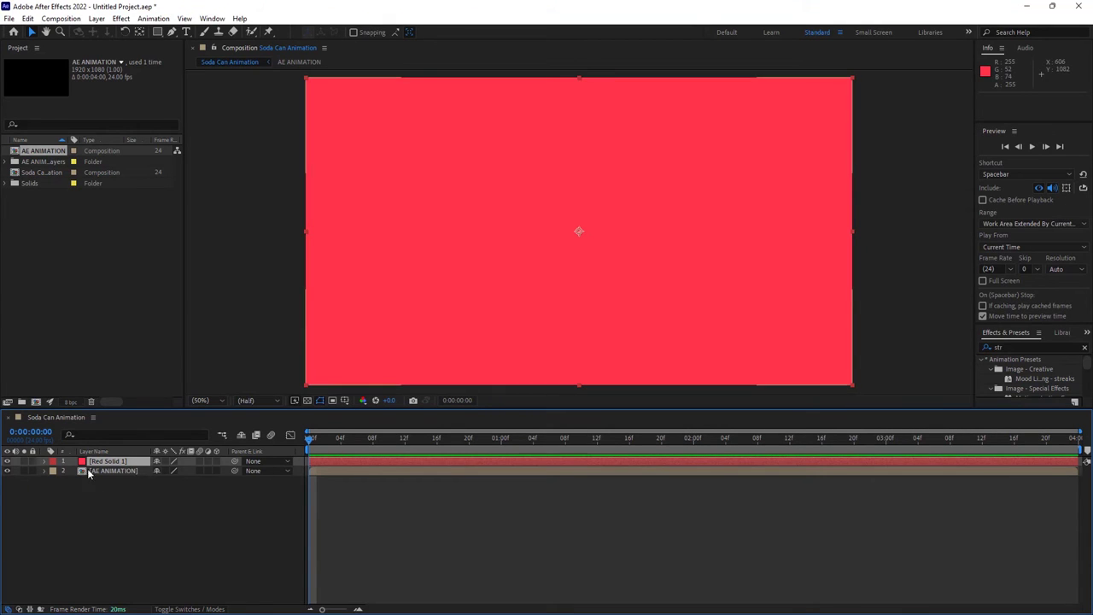
Step: Rename Red Solid 1 to Bg and move it below the AE ANIMATION layer
right_click(123, 462)
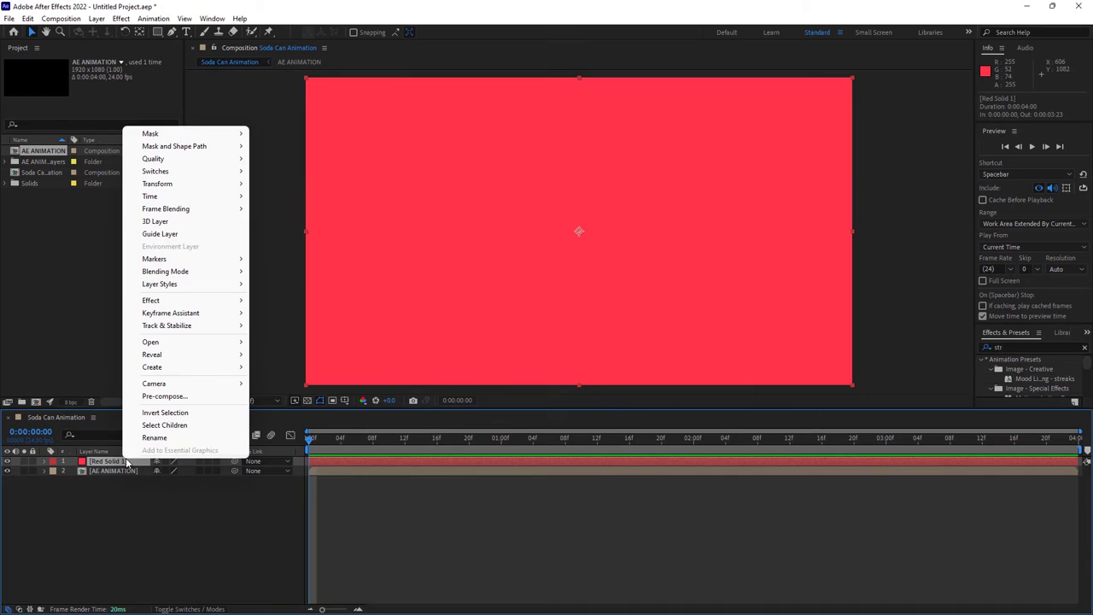
left_click(130, 504)
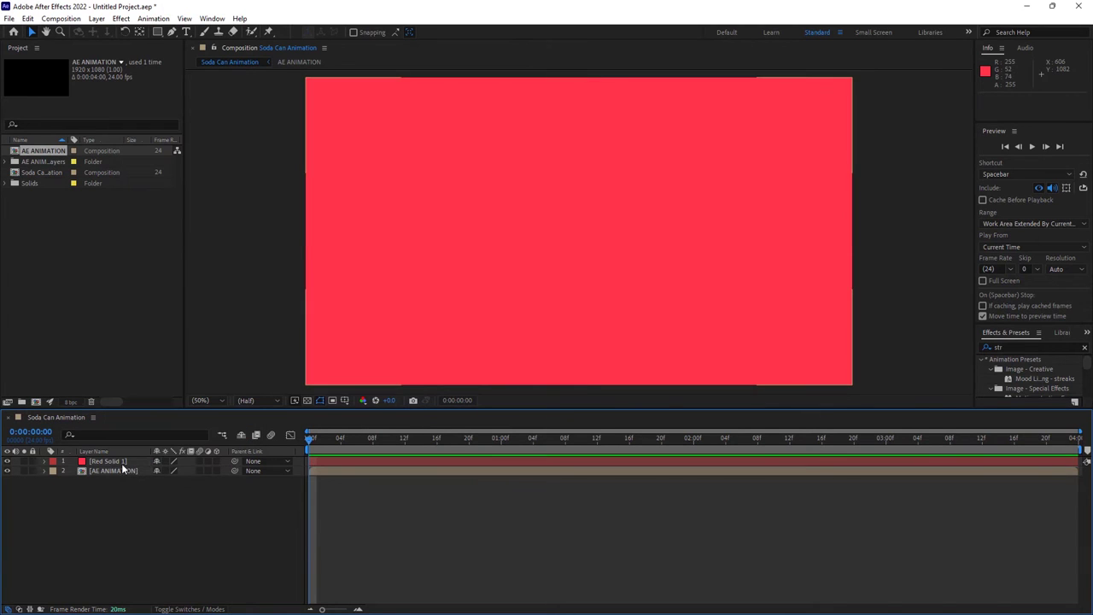
left_click(123, 462)
right_click(123, 462)
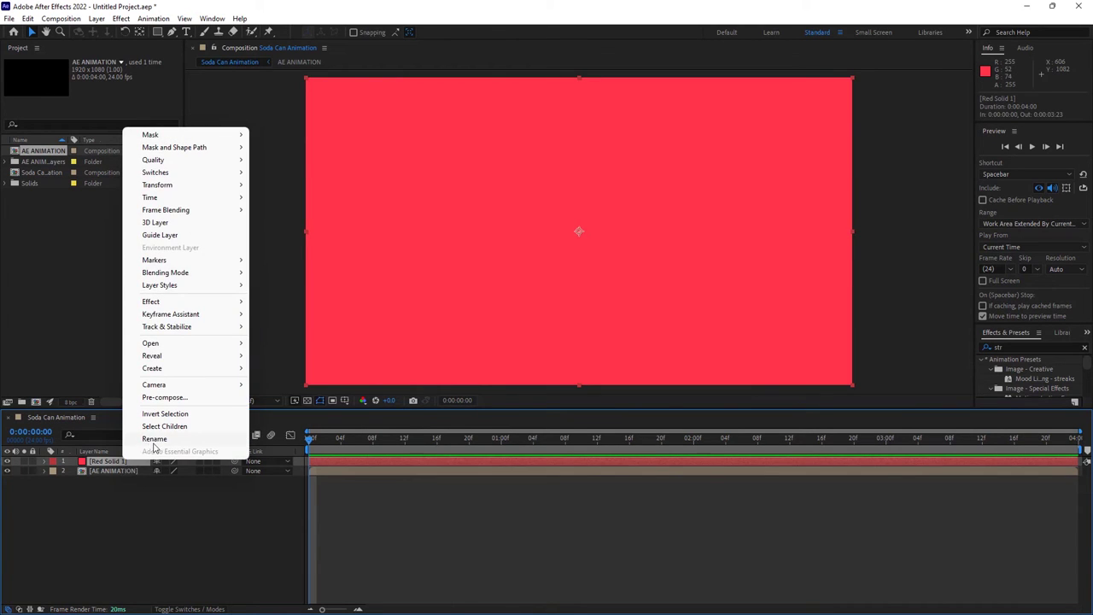
left_click(158, 445)
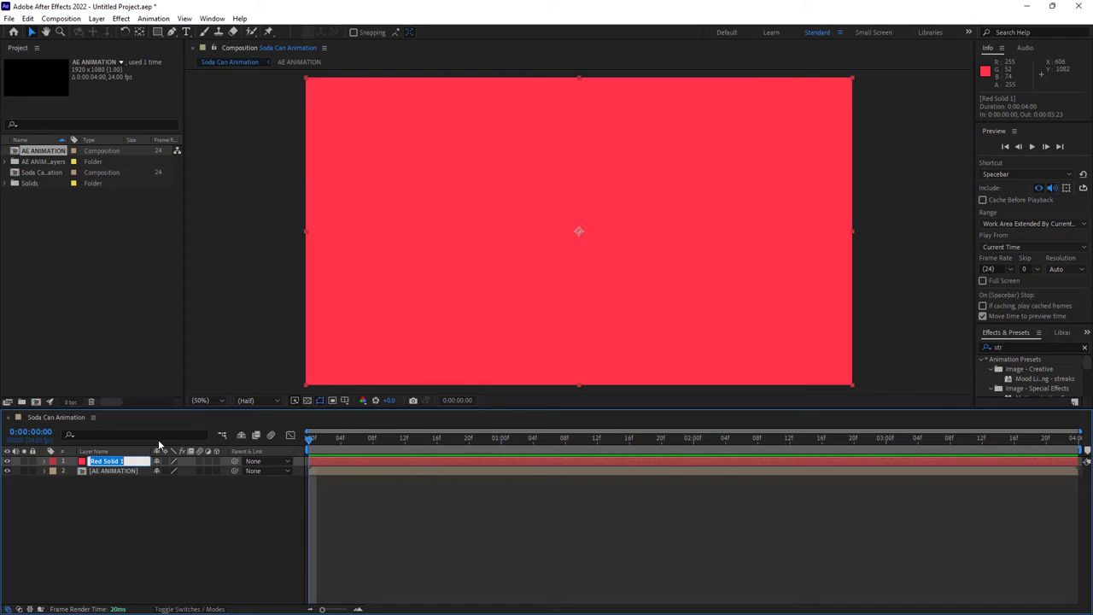
type("Bg")
left_click(149, 537)
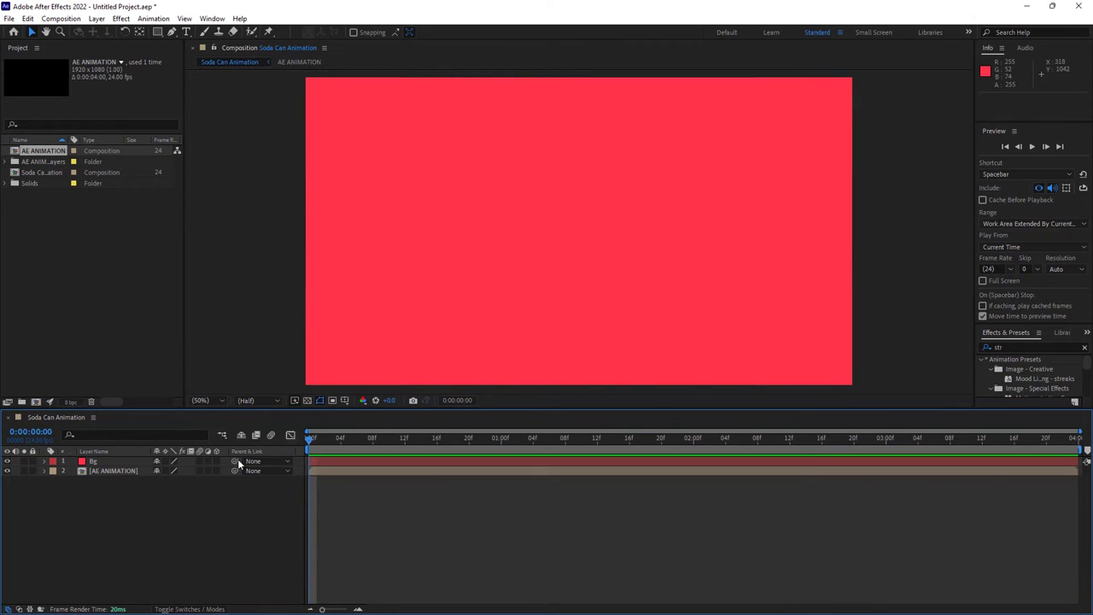
left_click_drag(94, 461, 119, 488)
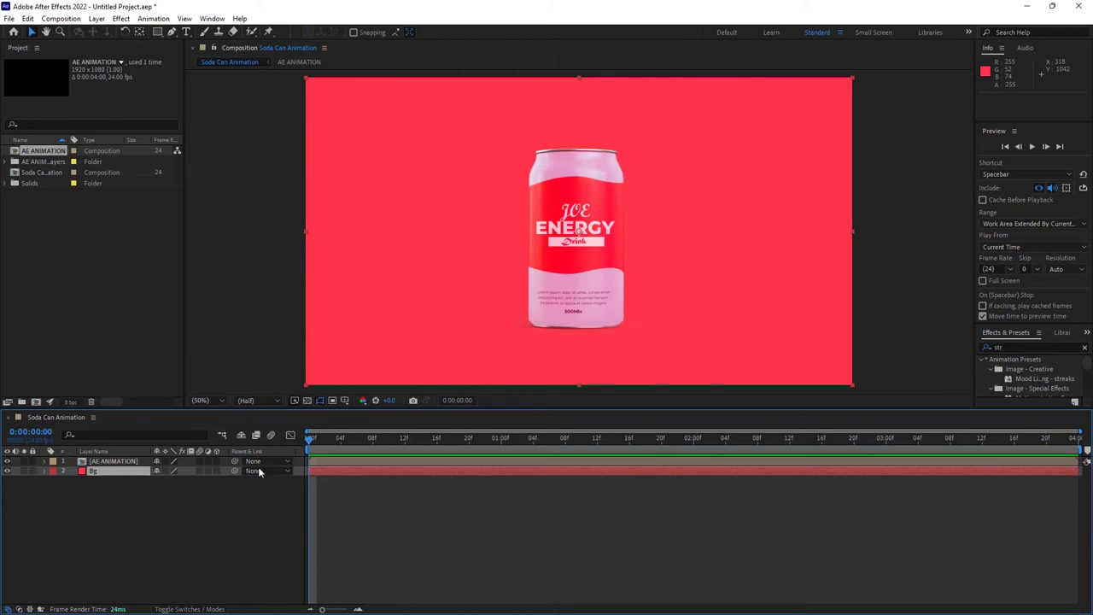
left_click(122, 462)
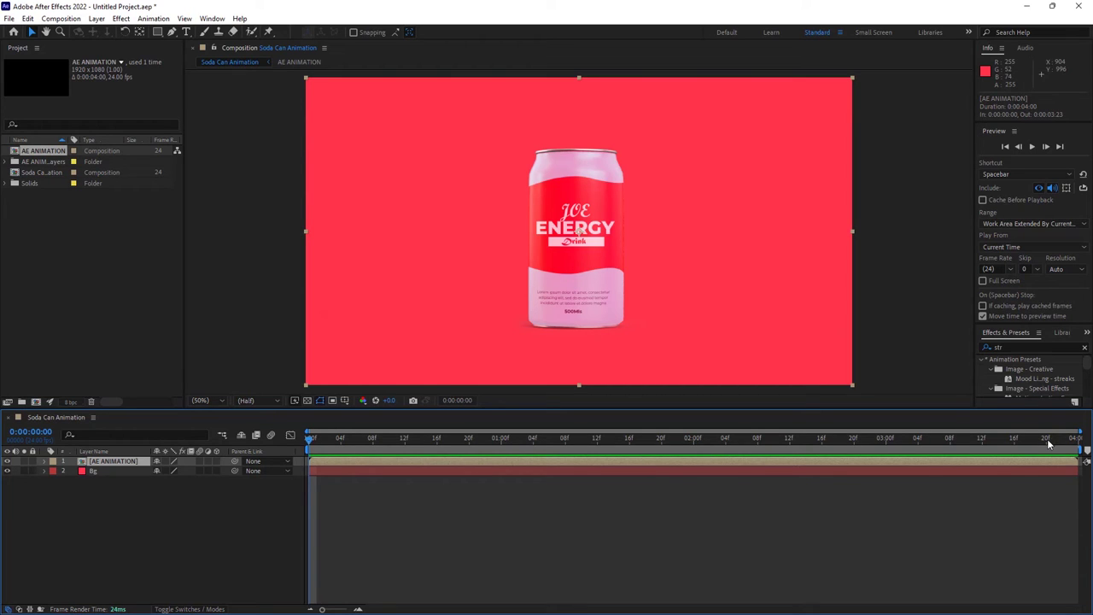
Step: Set the Soda Can Animation duration to 0:00:20:00 and move the current time to 1 second
left_click_drag(322, 610, 379, 610)
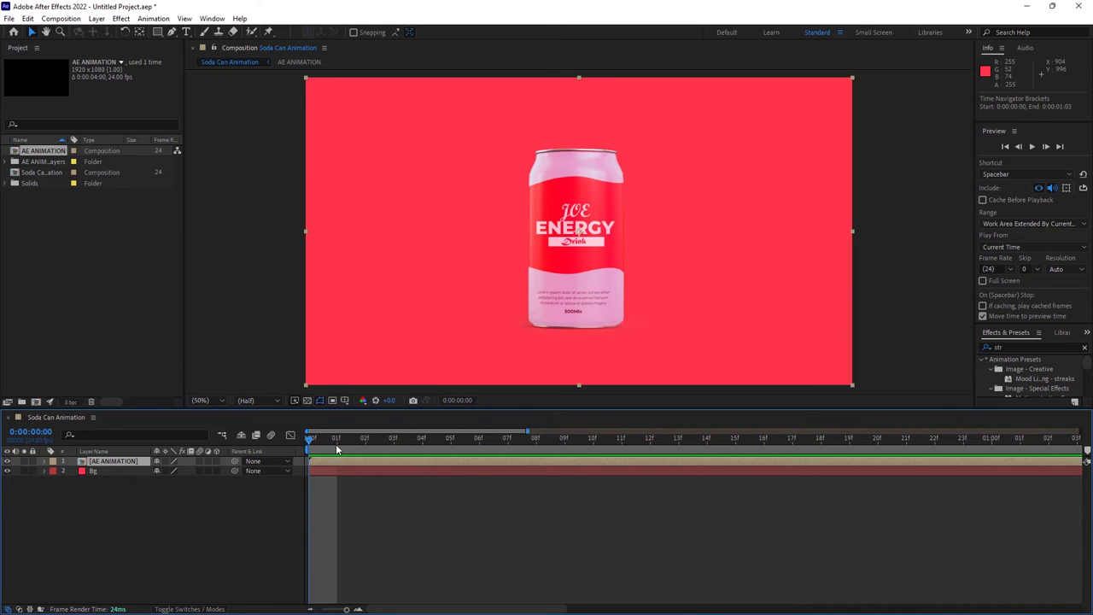
left_click_drag(345, 610, 354, 610)
left_click(62, 19)
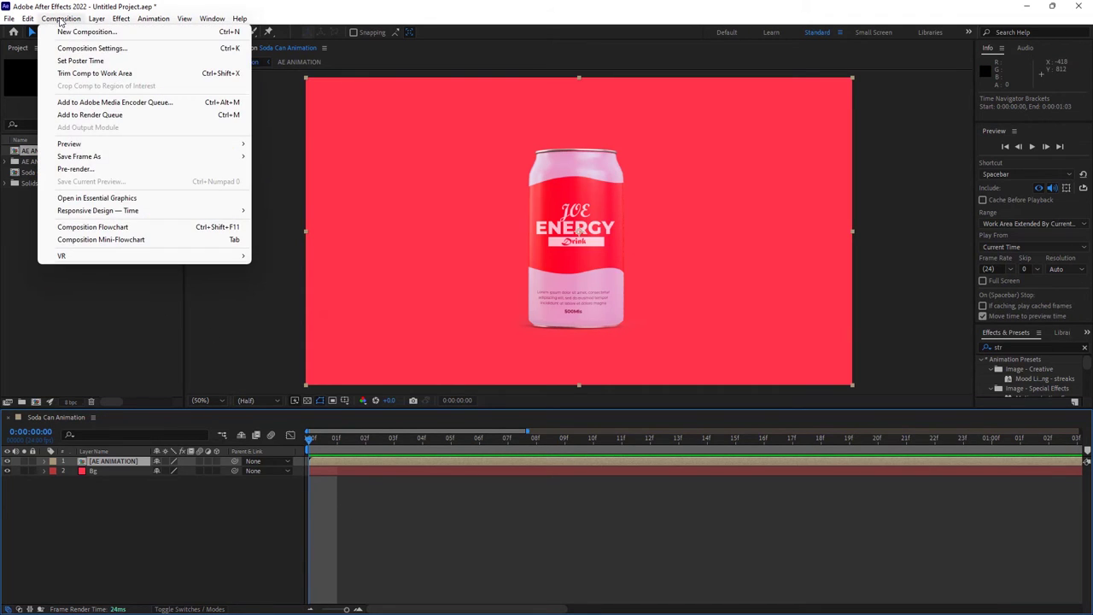
left_click(94, 48)
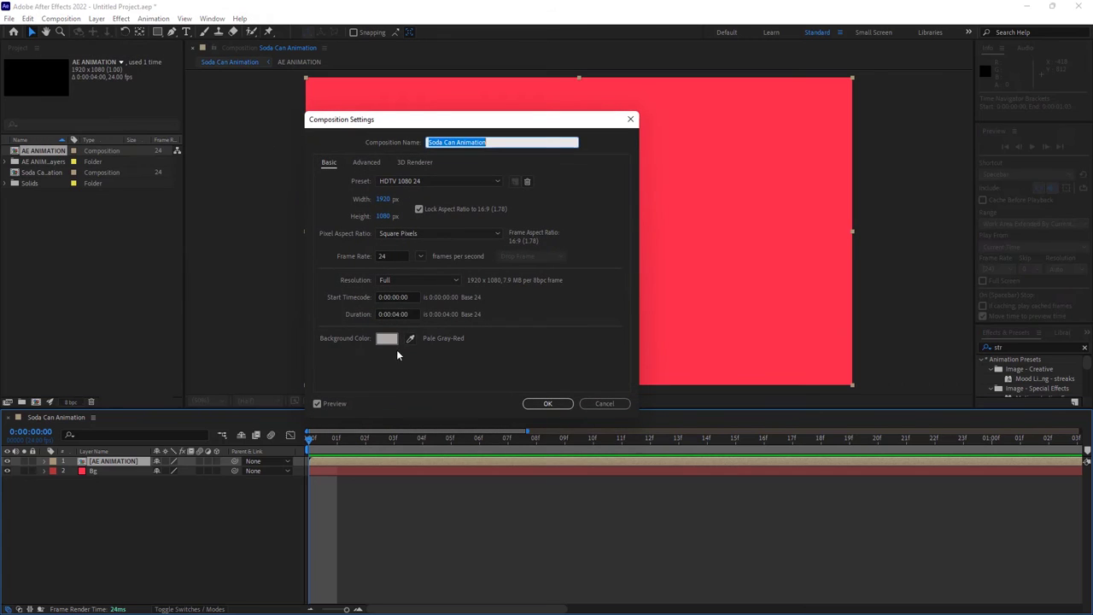
left_click(398, 314)
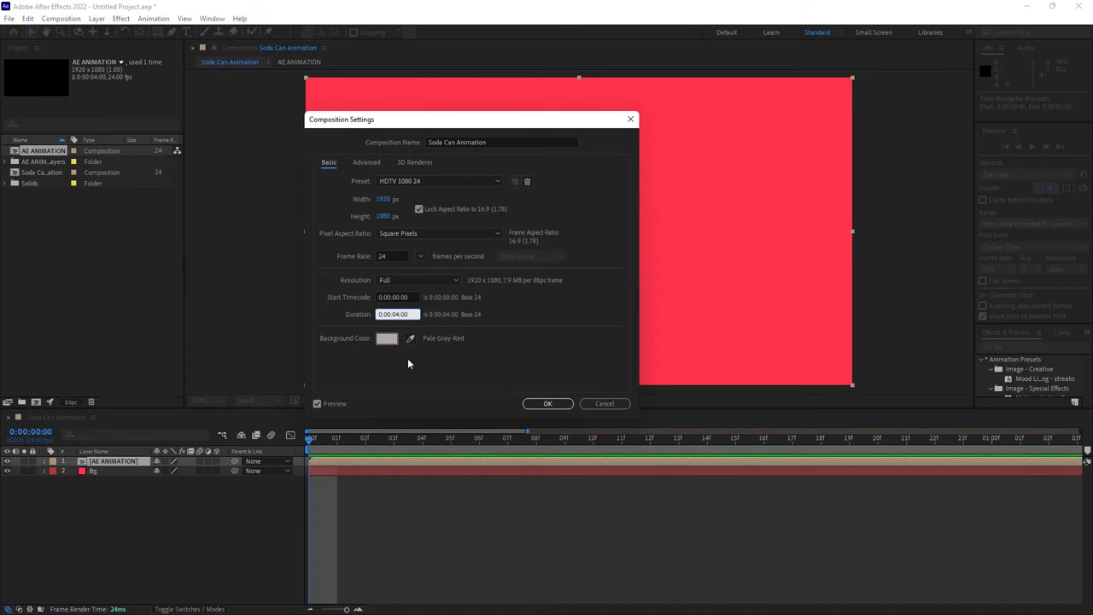
key("BackSpace")
key("BackSpace")
type("20")
key("Return")
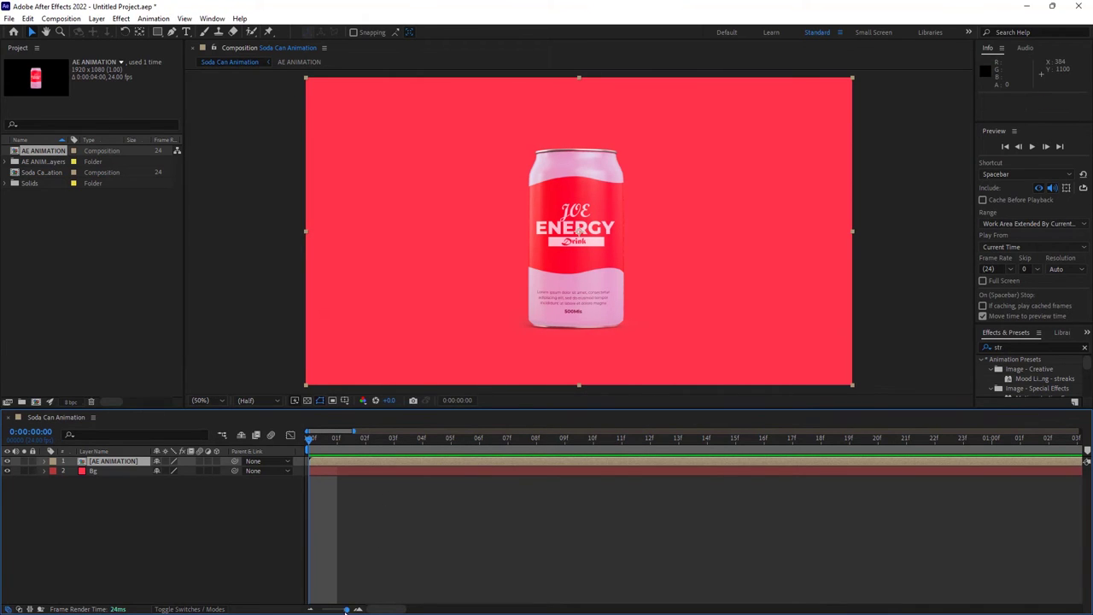
left_click_drag(346, 610, 321, 610)
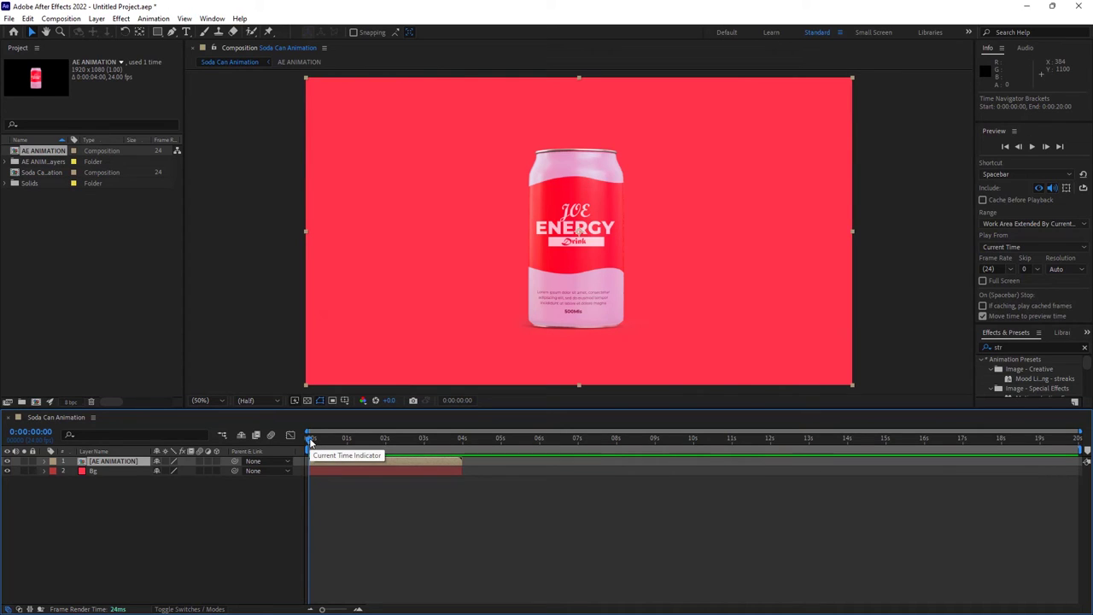
left_click_drag(310, 440, 349, 448)
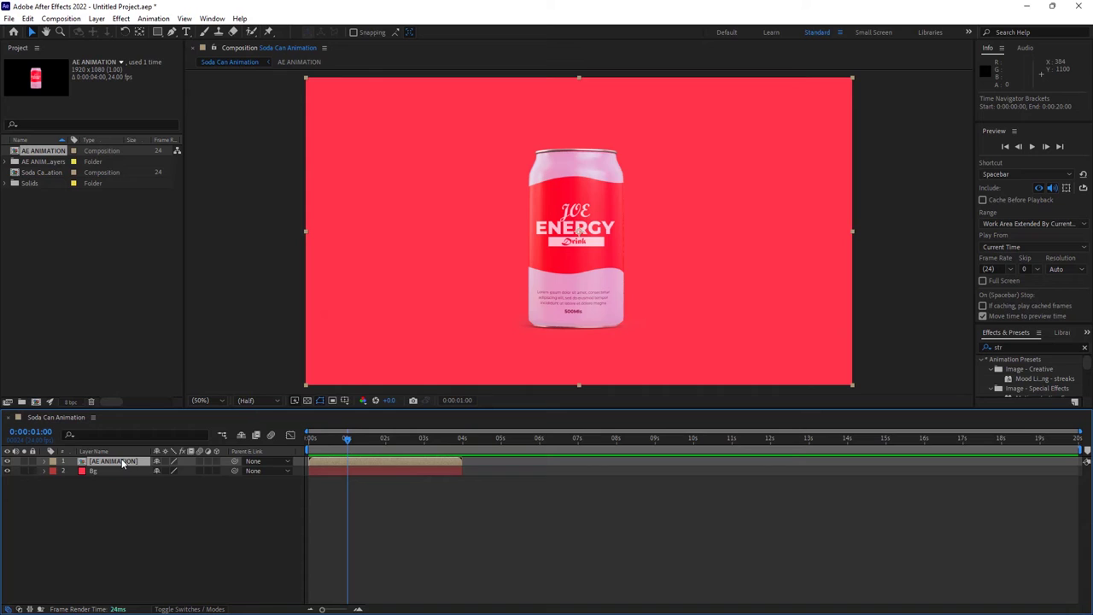
Step: Show the can layer's Position, key it at 1 second (960, 540), then return to 0 s
key("p")
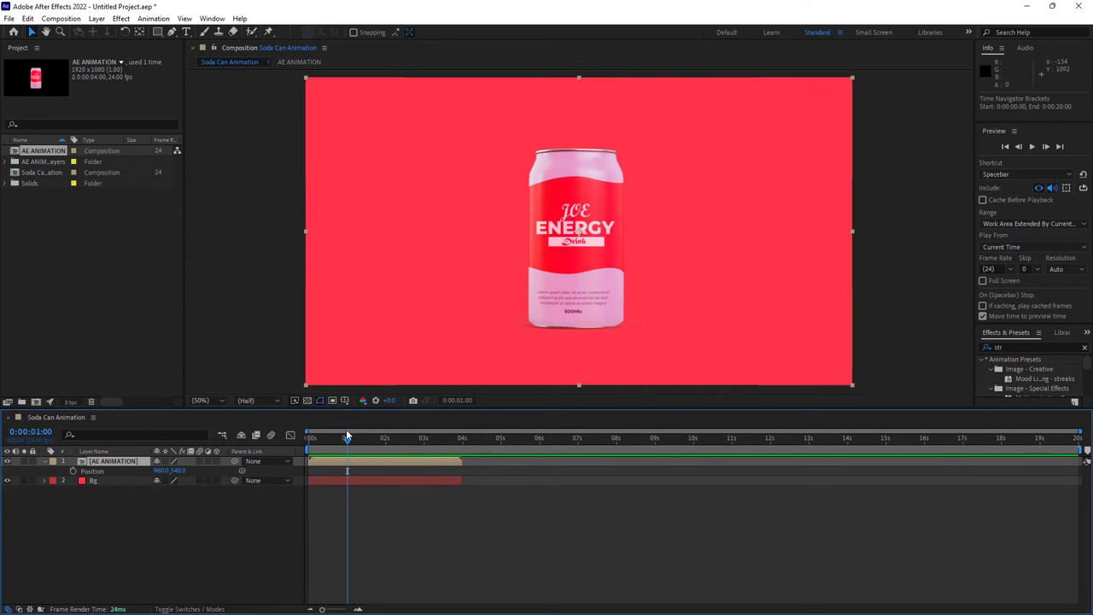
left_click_drag(322, 609, 328, 610)
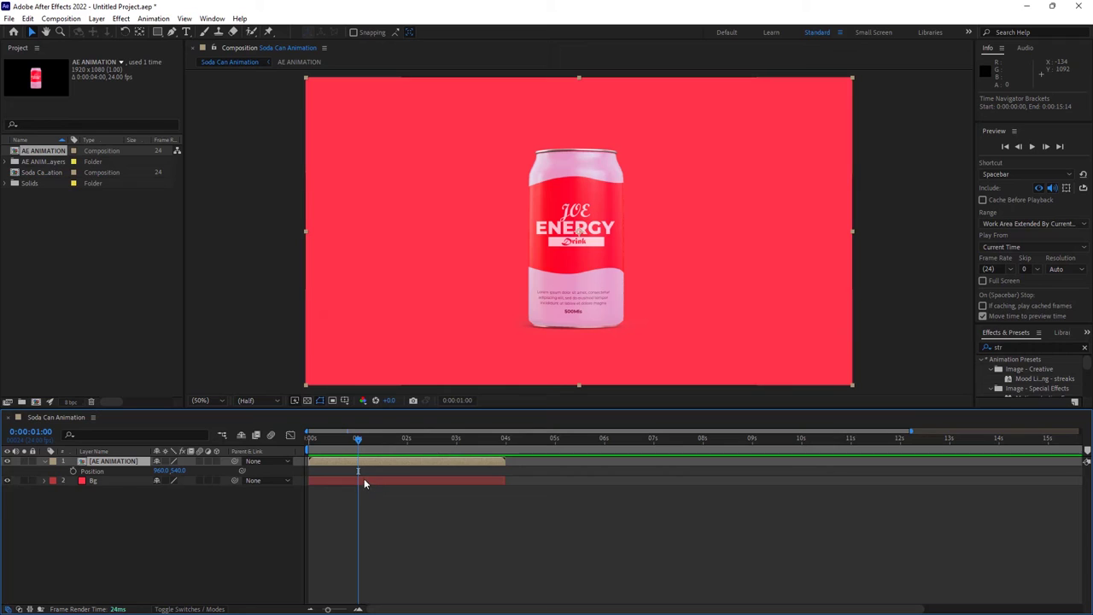
left_click(73, 472)
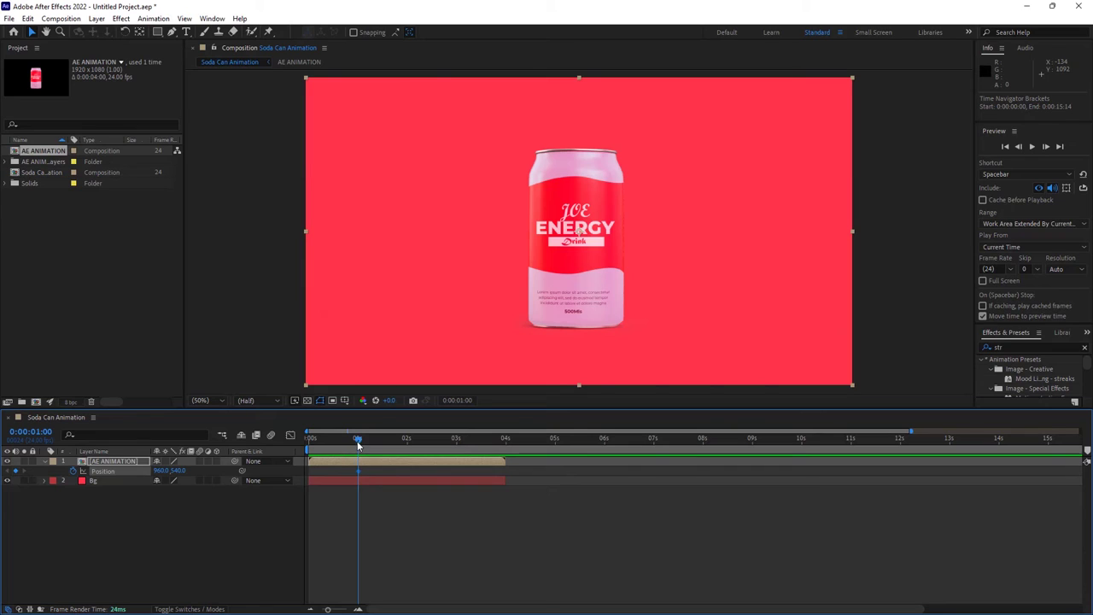
left_click_drag(359, 440, 308, 439)
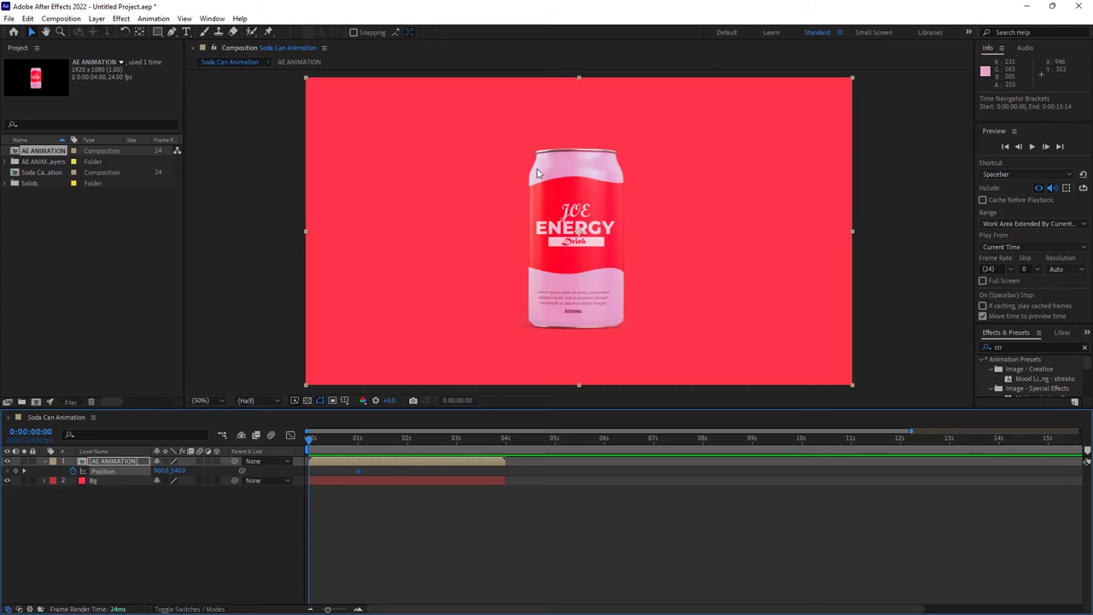
Step: At frame 0, set the can's Position X to -290 so it starts off the left edge
left_click(161, 471)
type("1033")
key("Return")
mouse_move(162, 471)
left_mouse_down()
mouse_move(378, 491)
mouse_move(94, 470)
left_mouse_up()
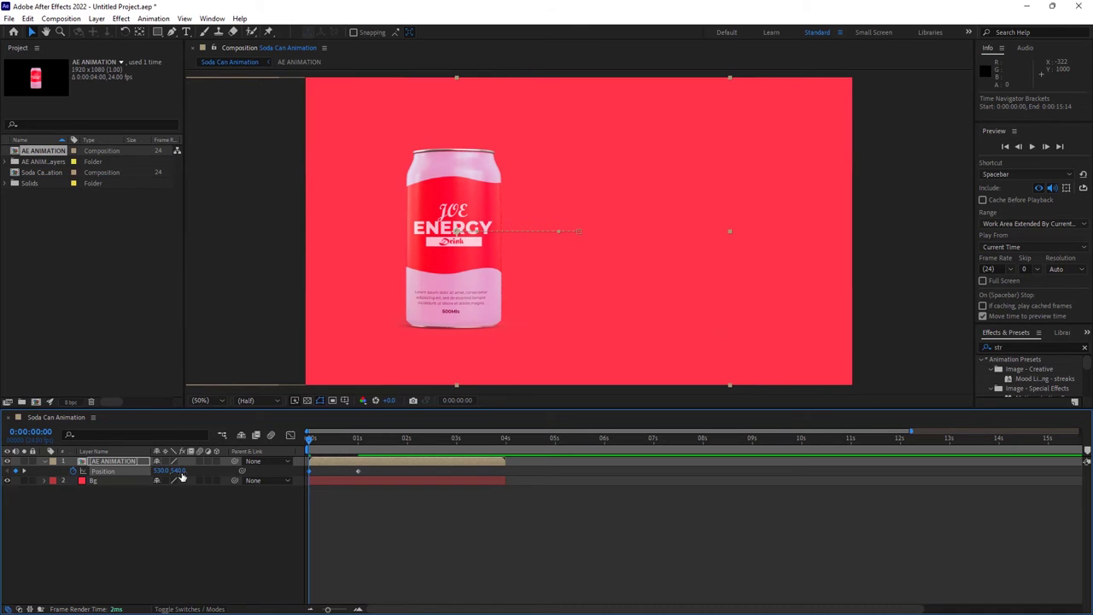
mouse_move(177, 470)
left_mouse_down()
mouse_move(158, 471)
mouse_move(198, 471)
left_mouse_up()
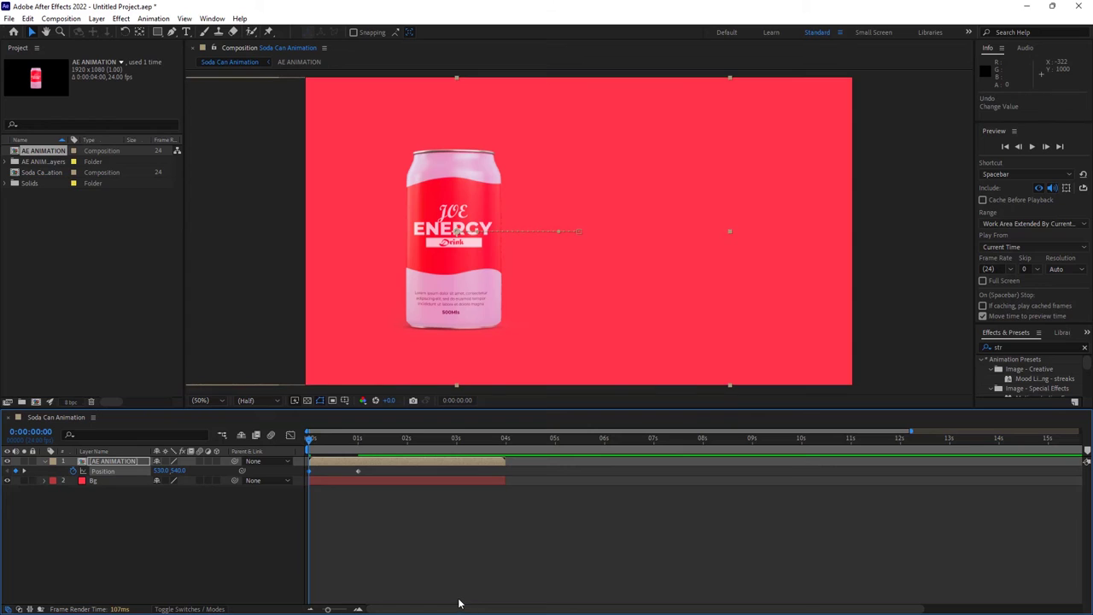
key("ctrl+z")
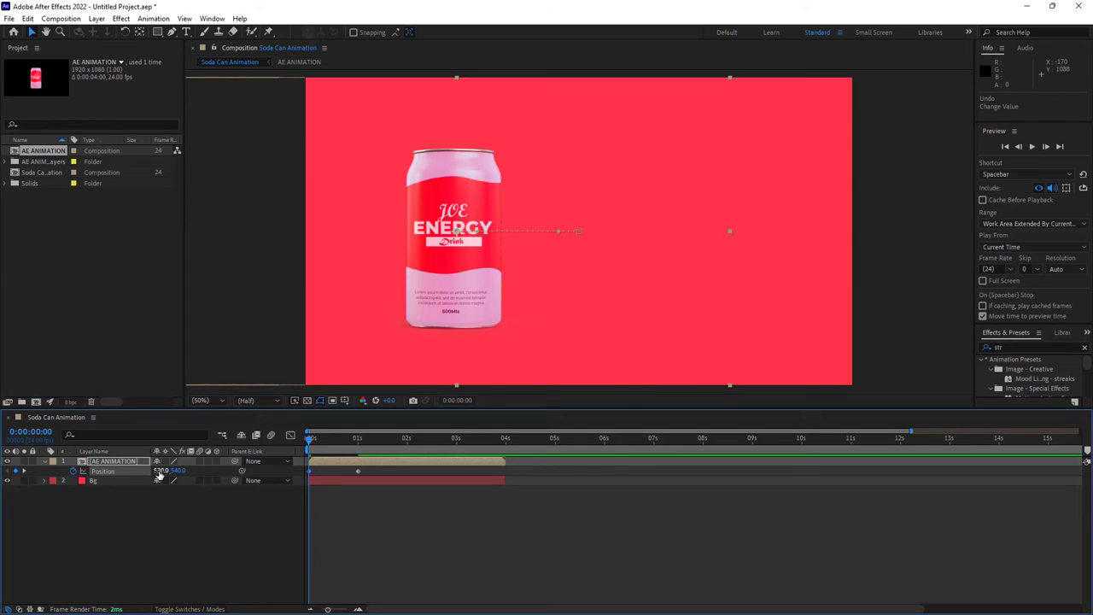
left_click_drag(158, 472, 322, 477)
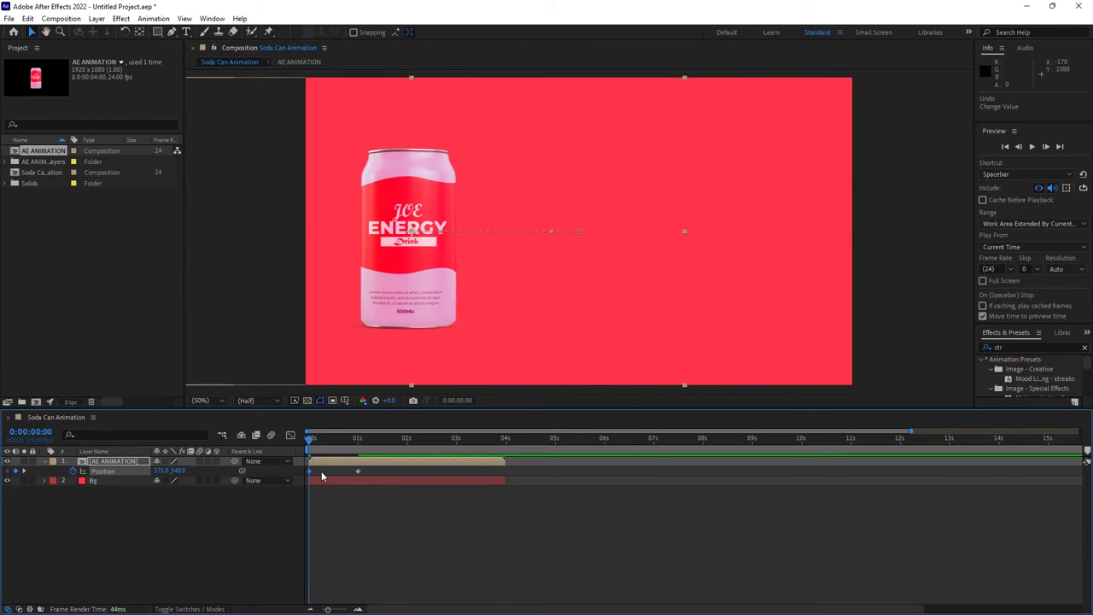
key("ctrl+z")
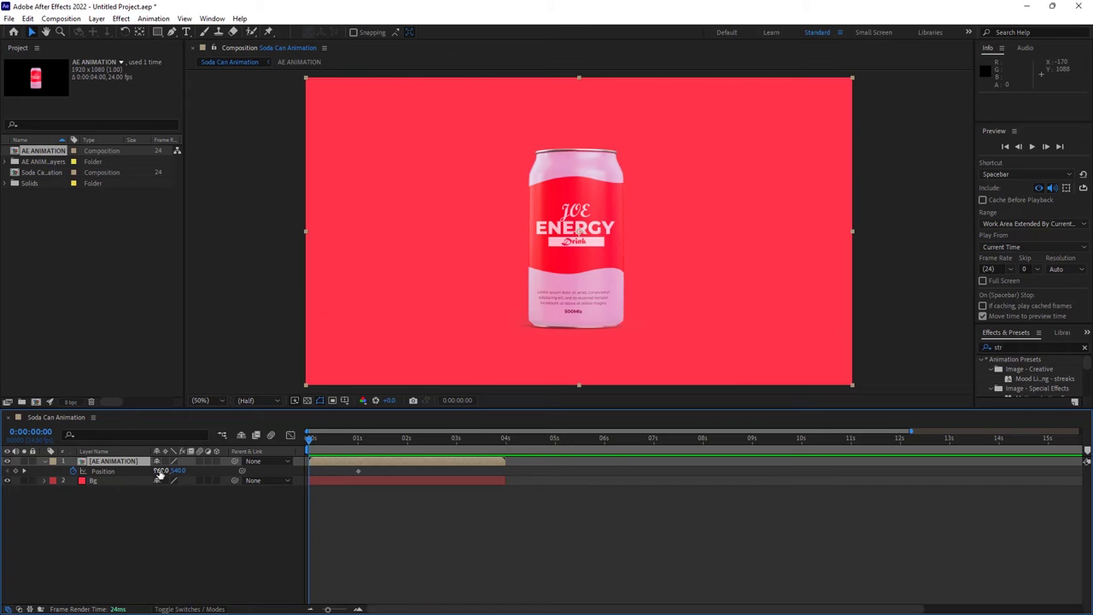
left_click_drag(159, 475, 159, 474)
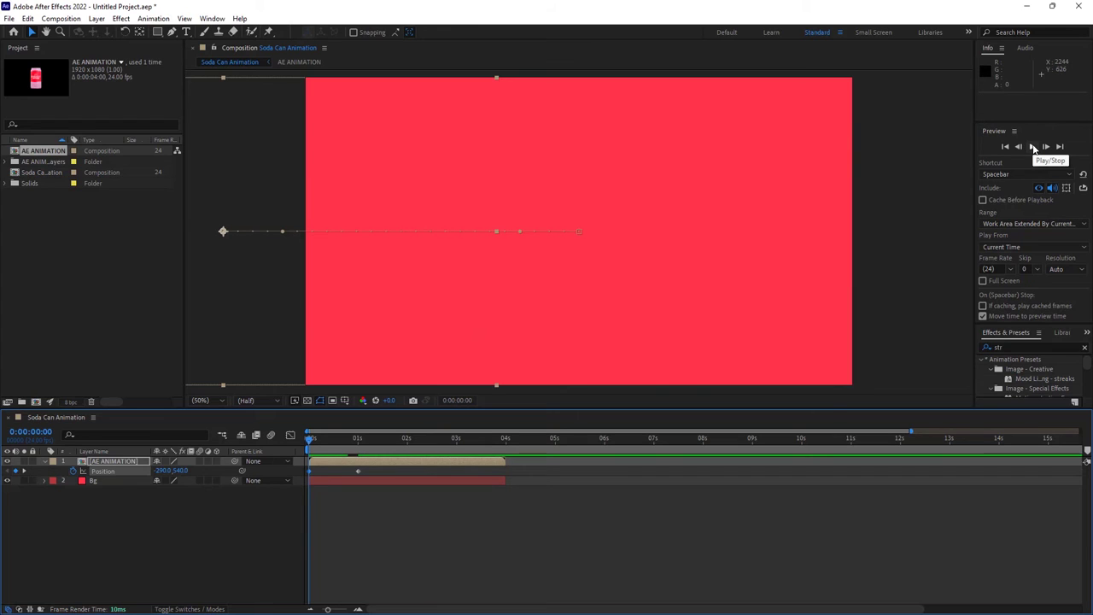
Step: Preview the slide-in, end the work area at 0:00:01:11, preview again, and select both Position keyframes
left_click(1033, 148)
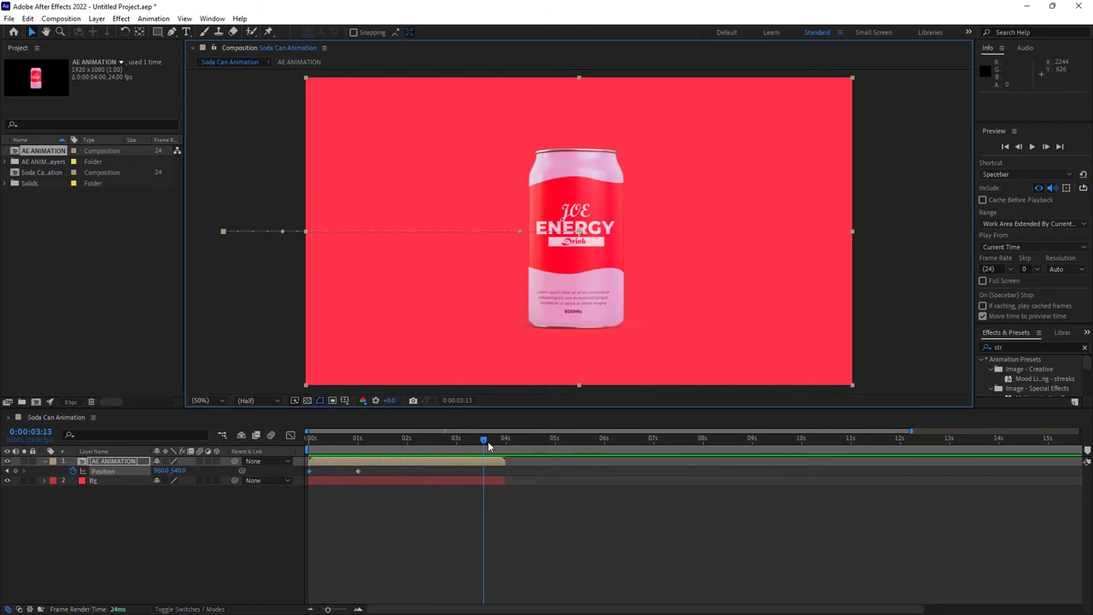
mouse_move(482, 442)
left_mouse_down()
mouse_move(318, 440)
mouse_move(383, 457)
left_mouse_up()
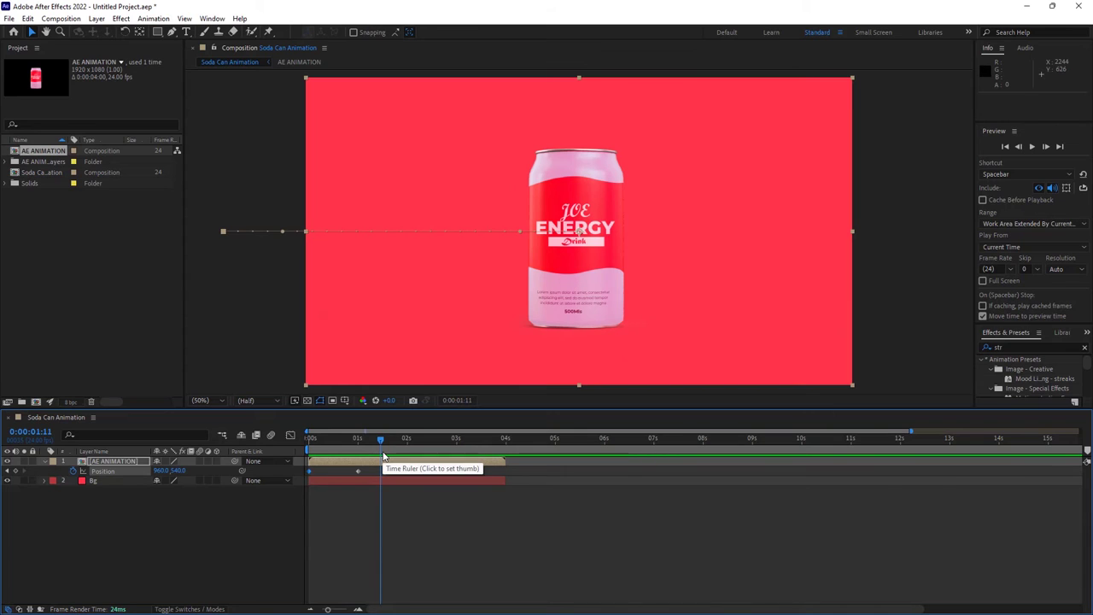
key("n")
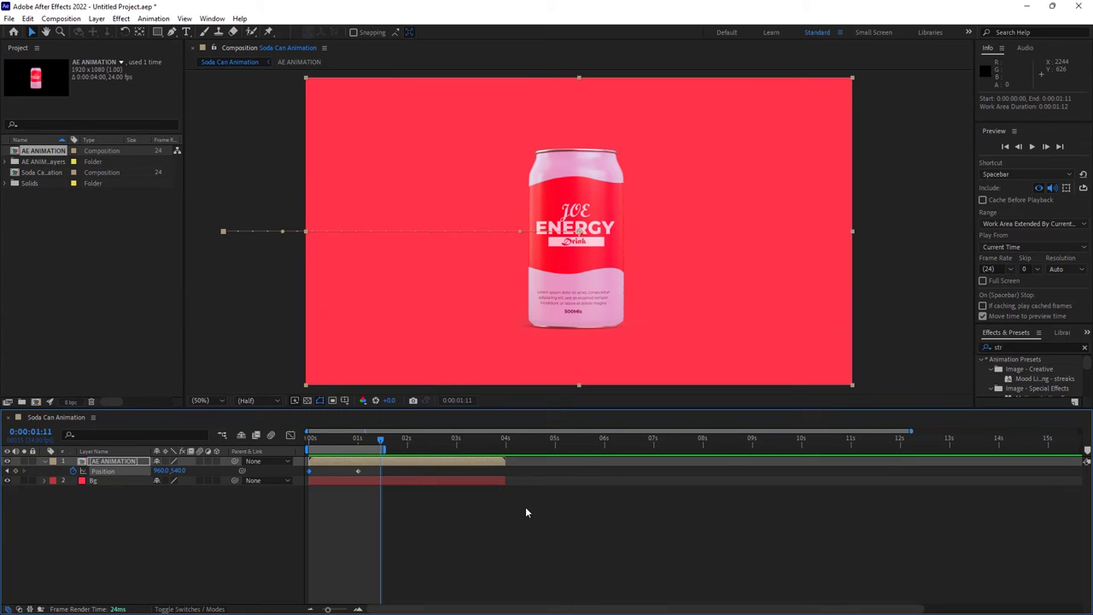
key("space")
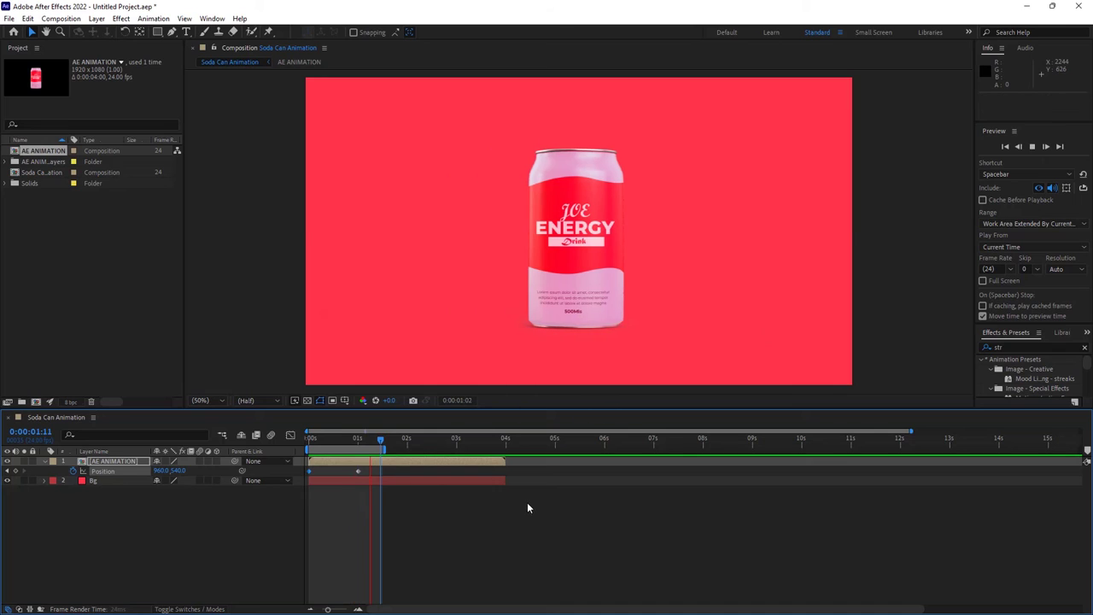
key("space")
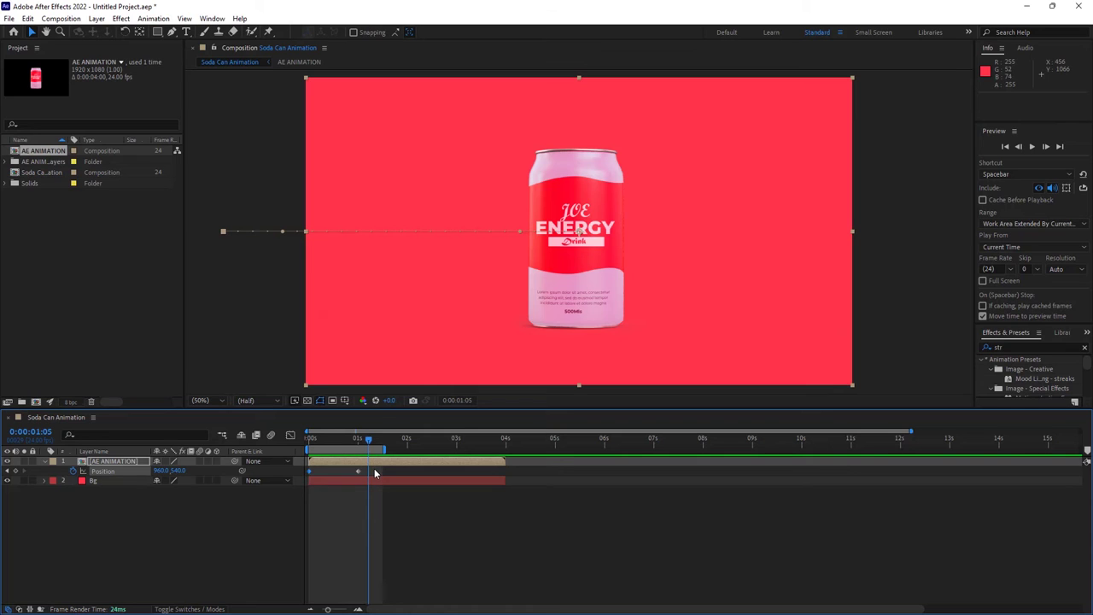
key("space")
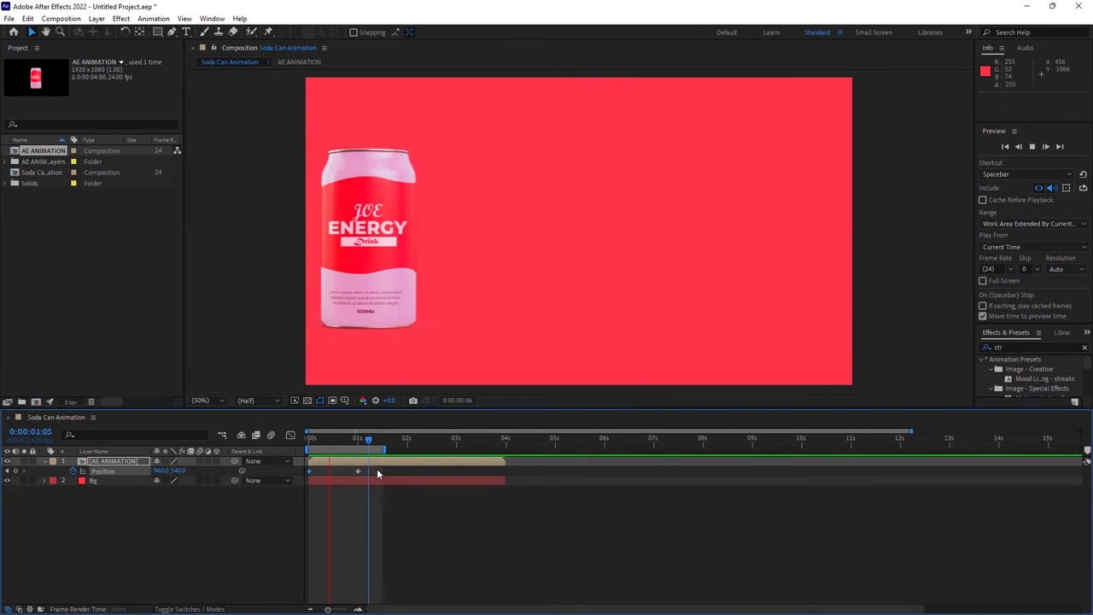
key("space")
left_click_drag(380, 468, 273, 493)
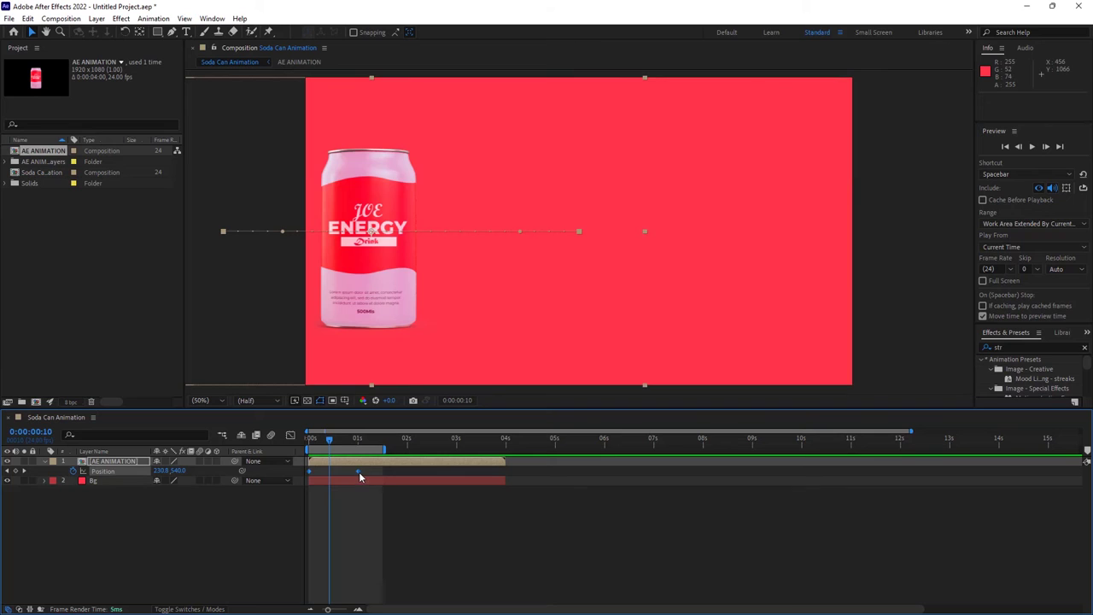
Step: Apply Easy Ease to both Position keyframes and preview the smoothed slide-in
right_click(357, 471)
mouse_move(424, 468)
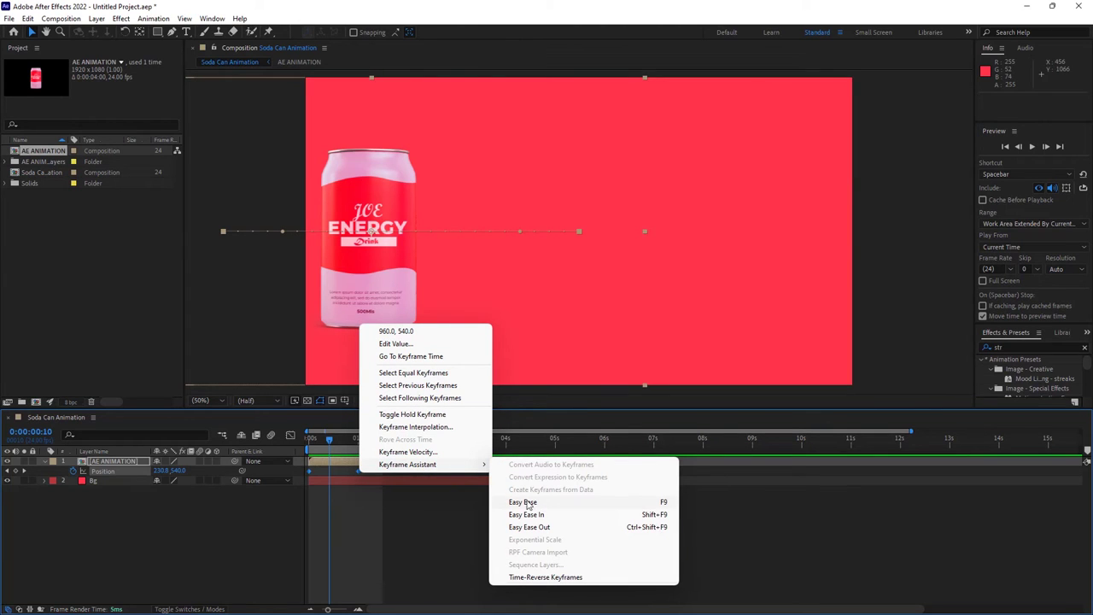
left_click(356, 510)
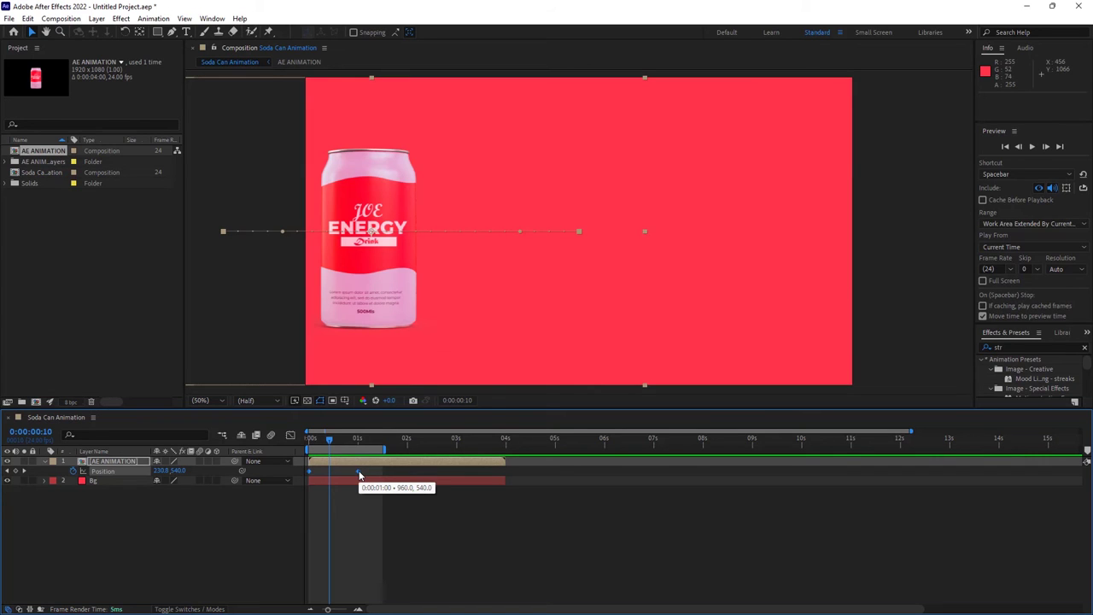
right_click(360, 475)
mouse_move(407, 463)
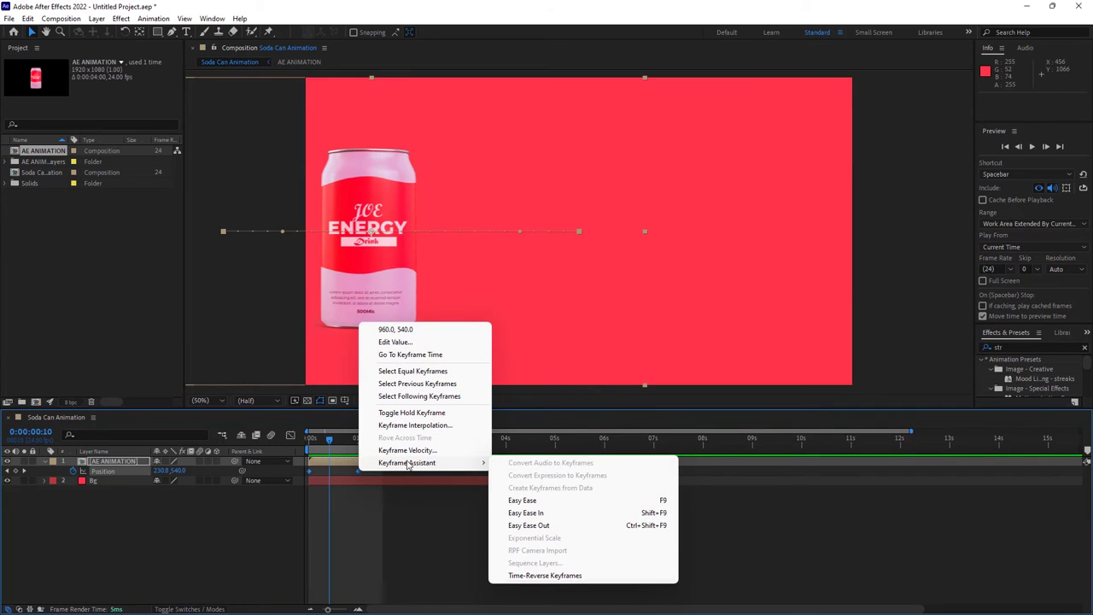
left_click(520, 499)
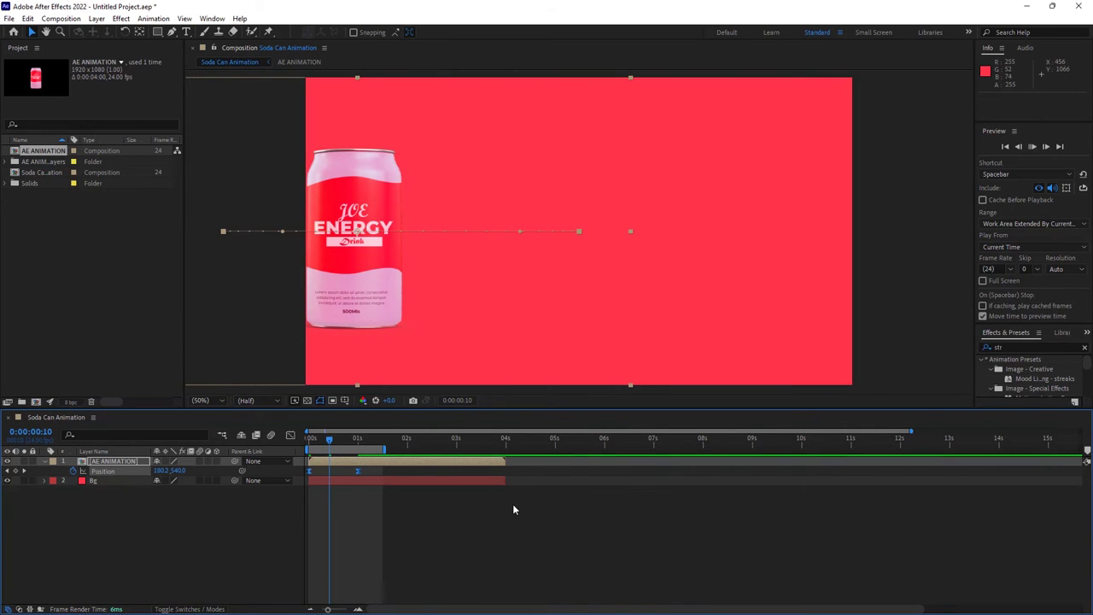
key("space")
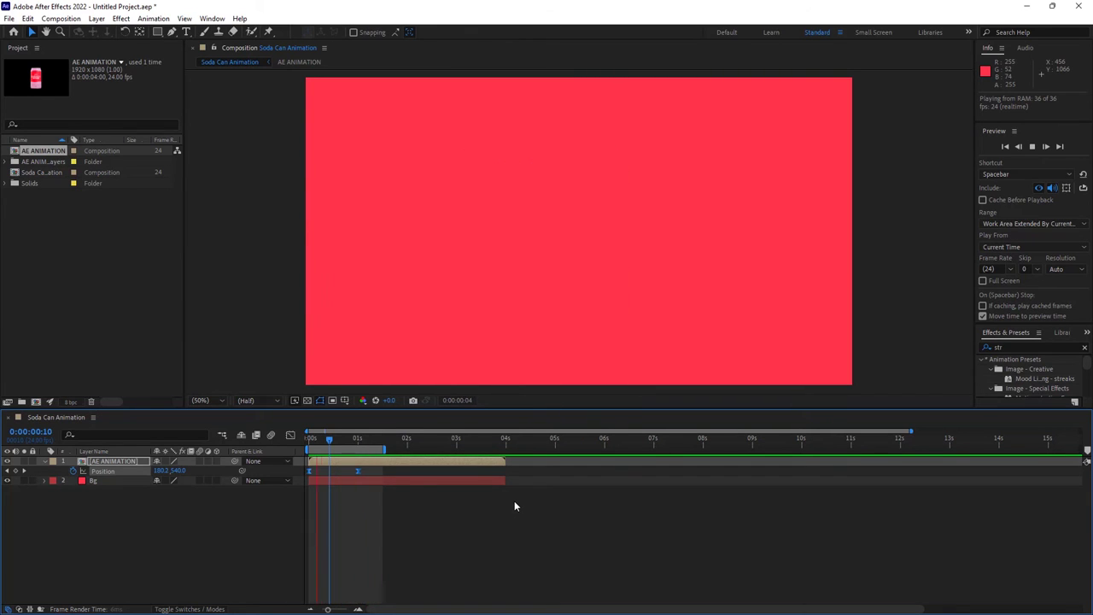
key("space")
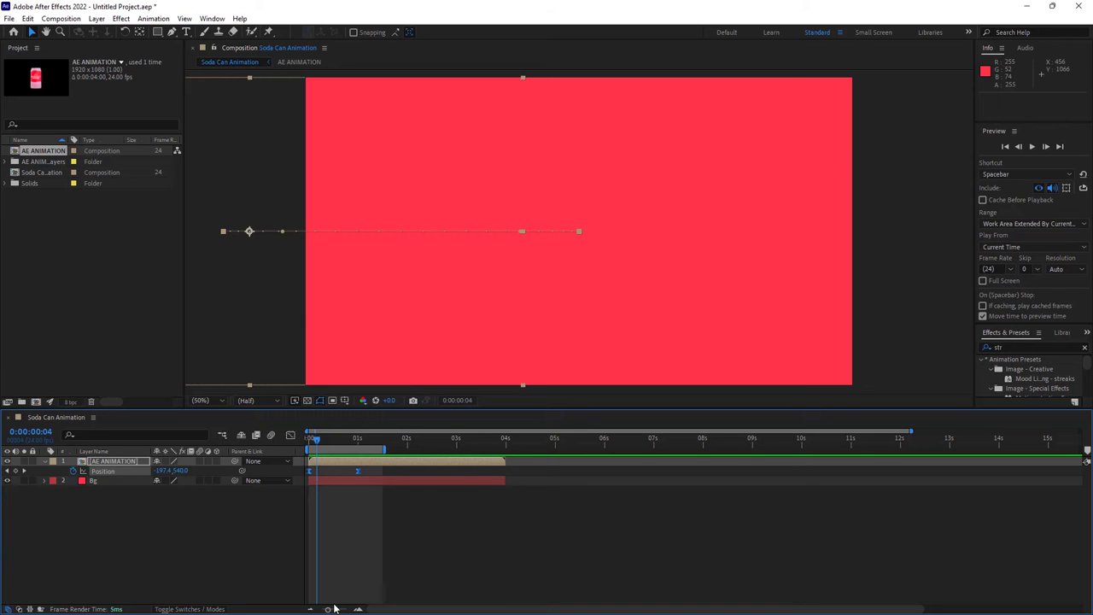
Step: Extend the work area to about 2 seconds and preview with the second keyframe moved to 2 s
left_click_drag(328, 611, 326, 610)
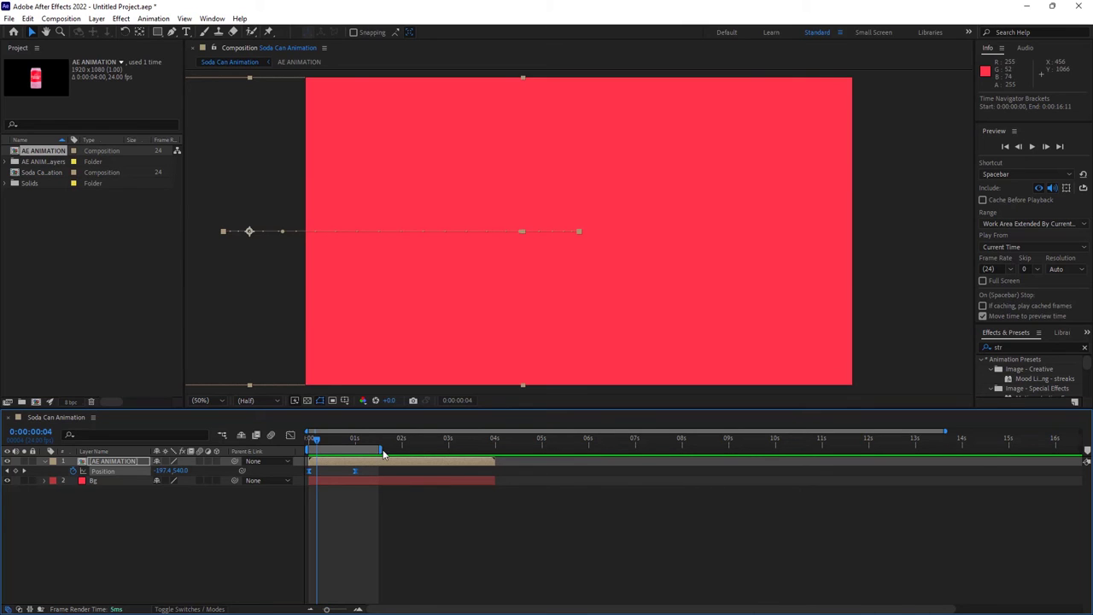
left_click_drag(381, 450, 410, 455)
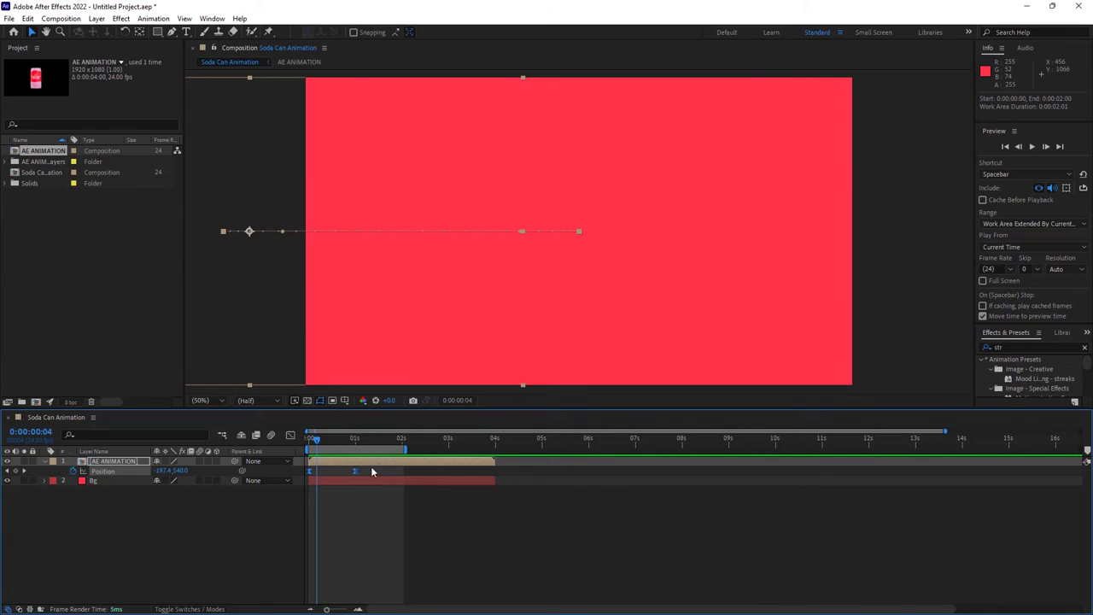
mouse_move(355, 470)
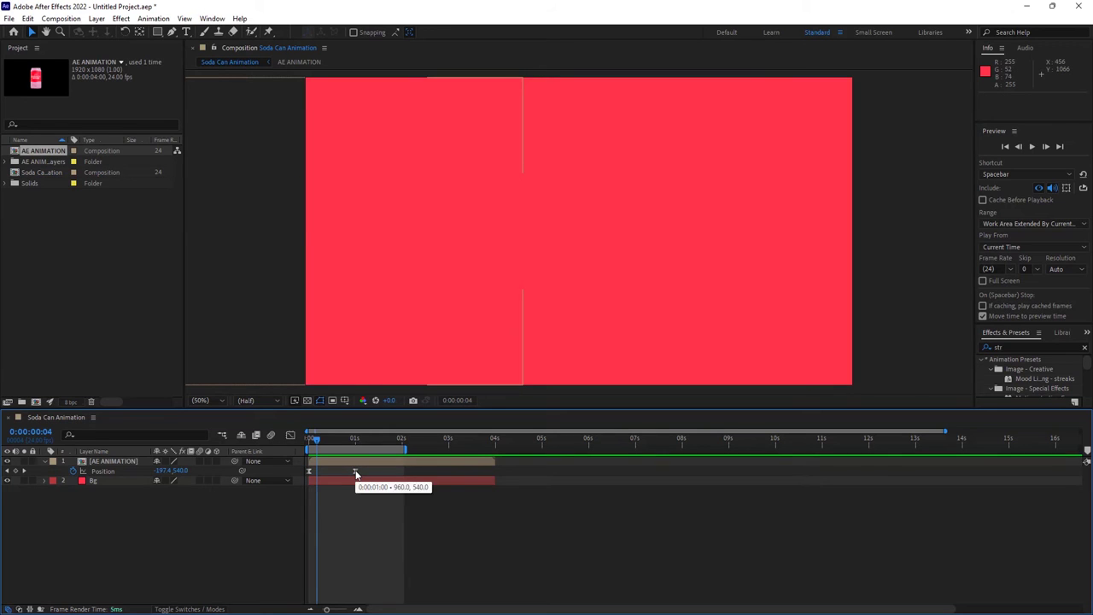
left_click_drag(356, 470, 401, 471)
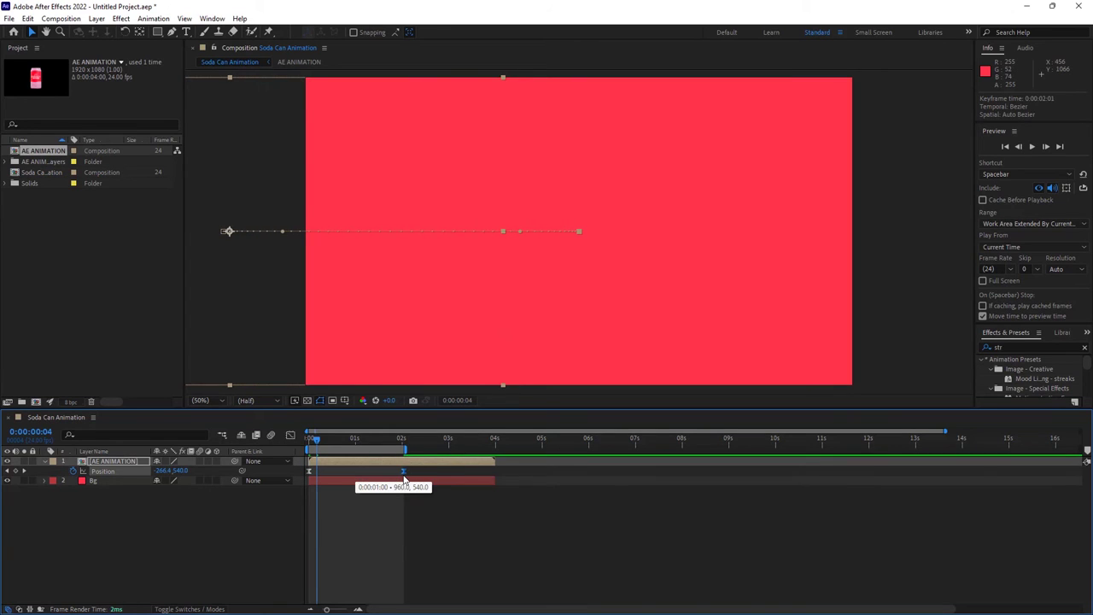
key("space")
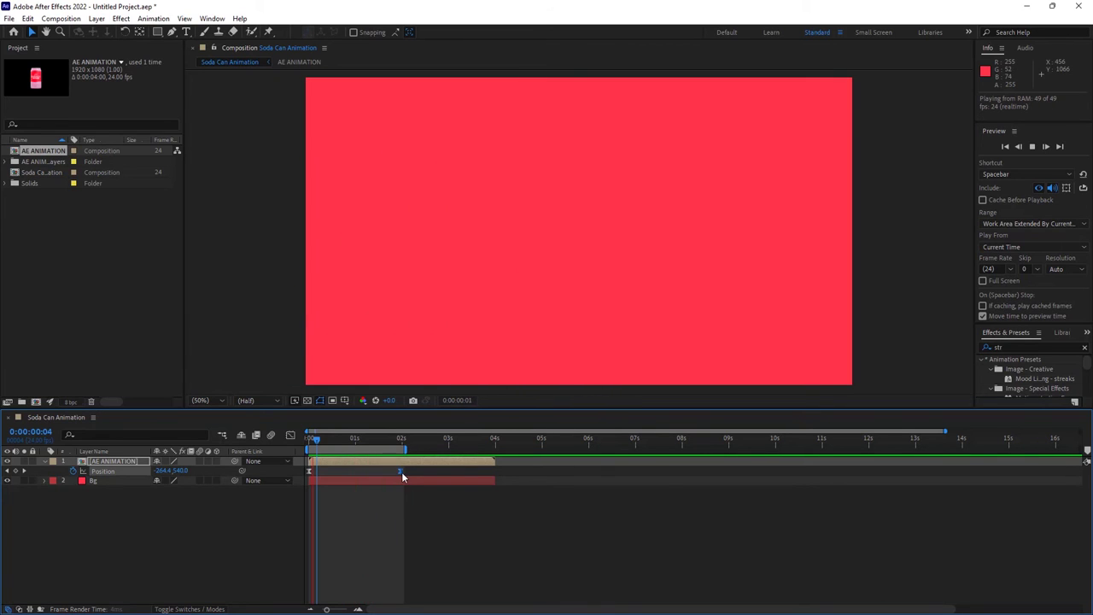
key("space")
Step: Undo the keyframe move, keeping it at 1 second, and reselect both Position keyframes
key("ctrl+z")
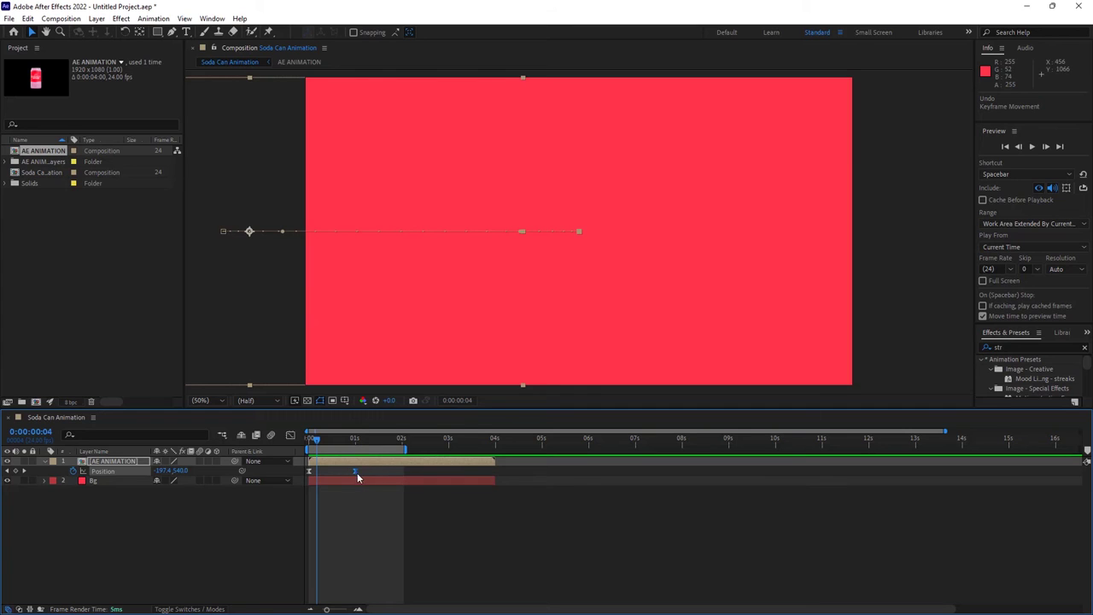
left_click(371, 472)
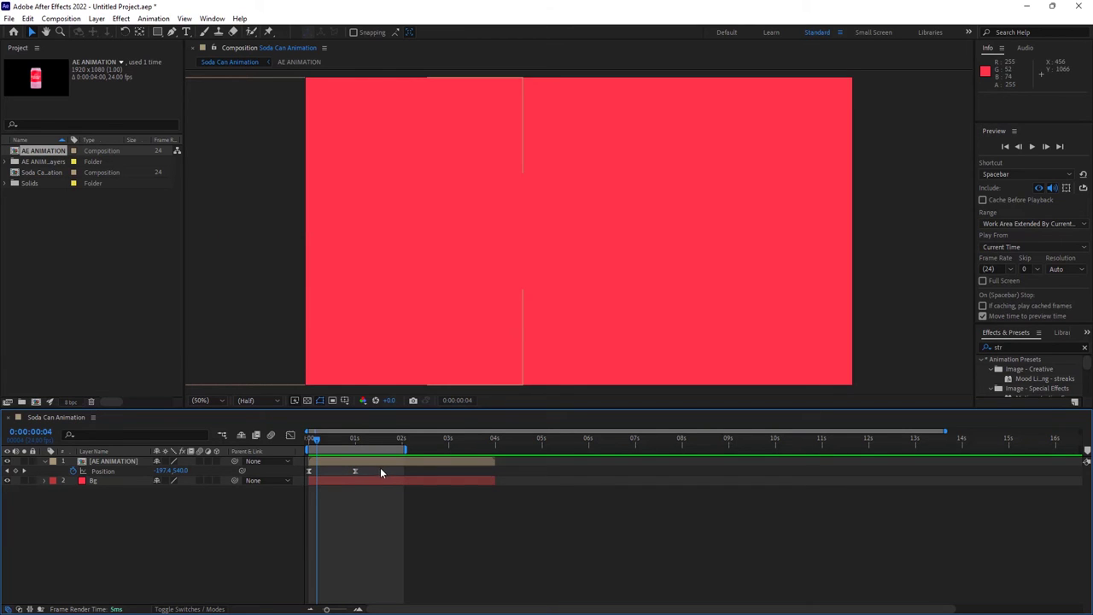
left_click_drag(380, 467, 282, 484)
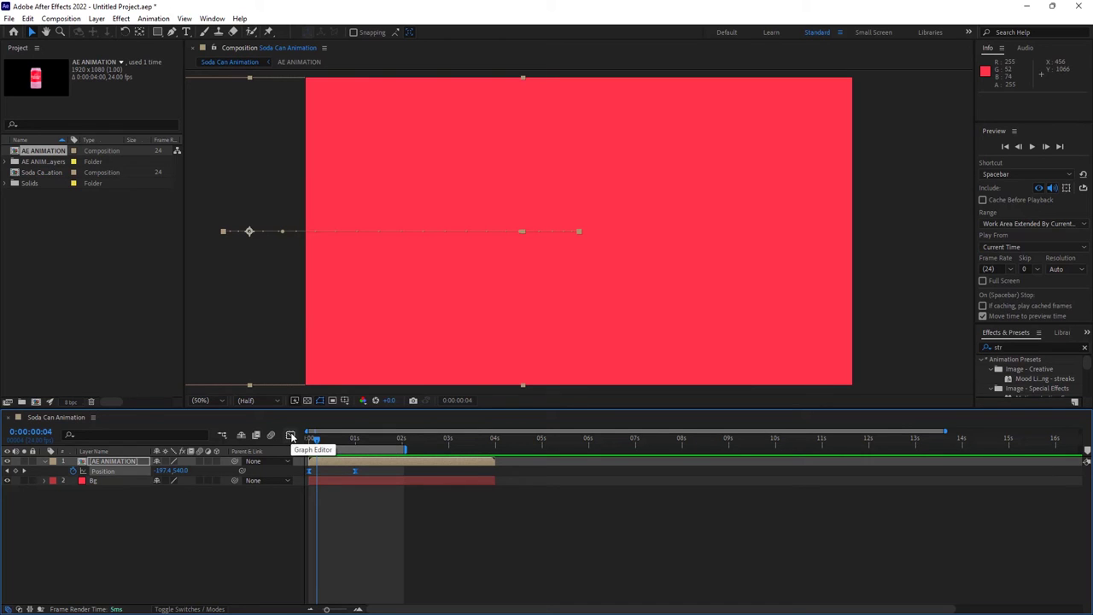
Step: Reshape the can's Position speed curve so it starts fast and glides into place, then preview it
left_click(290, 437)
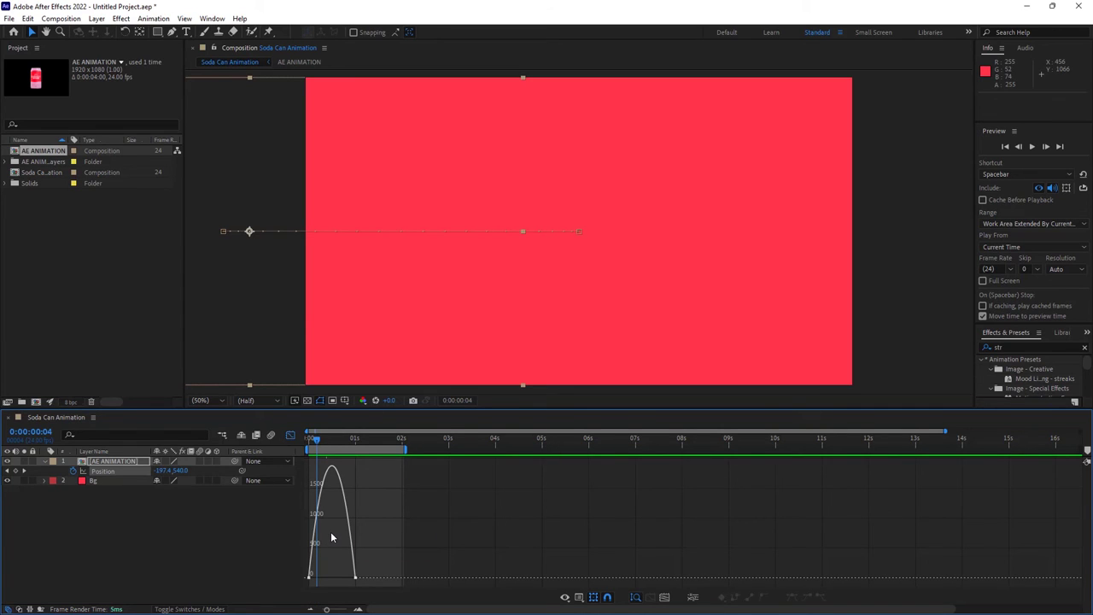
right_click(331, 537)
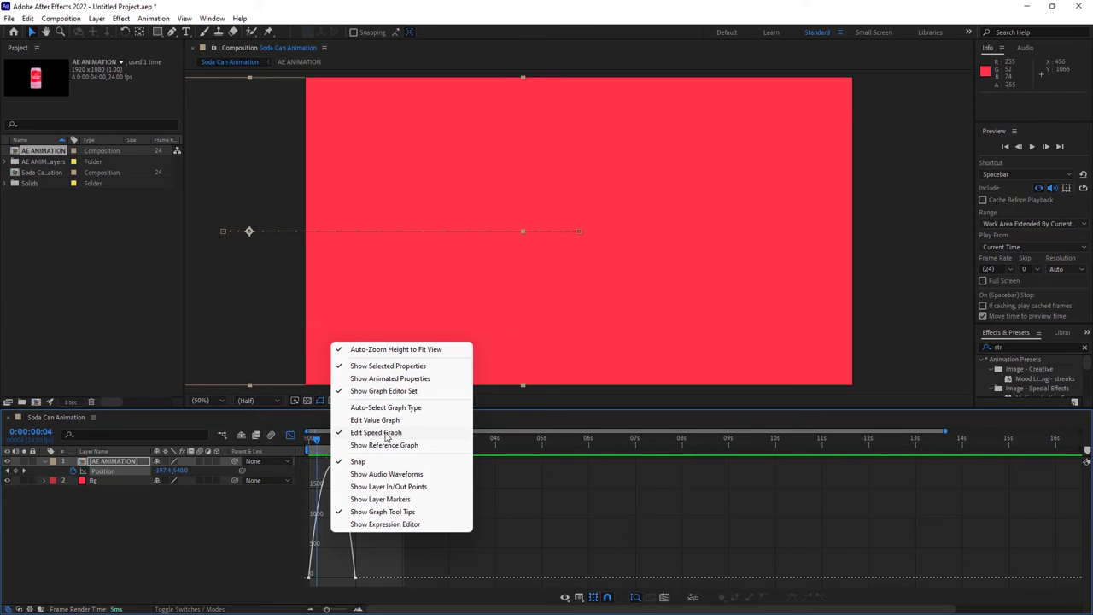
left_click(393, 559)
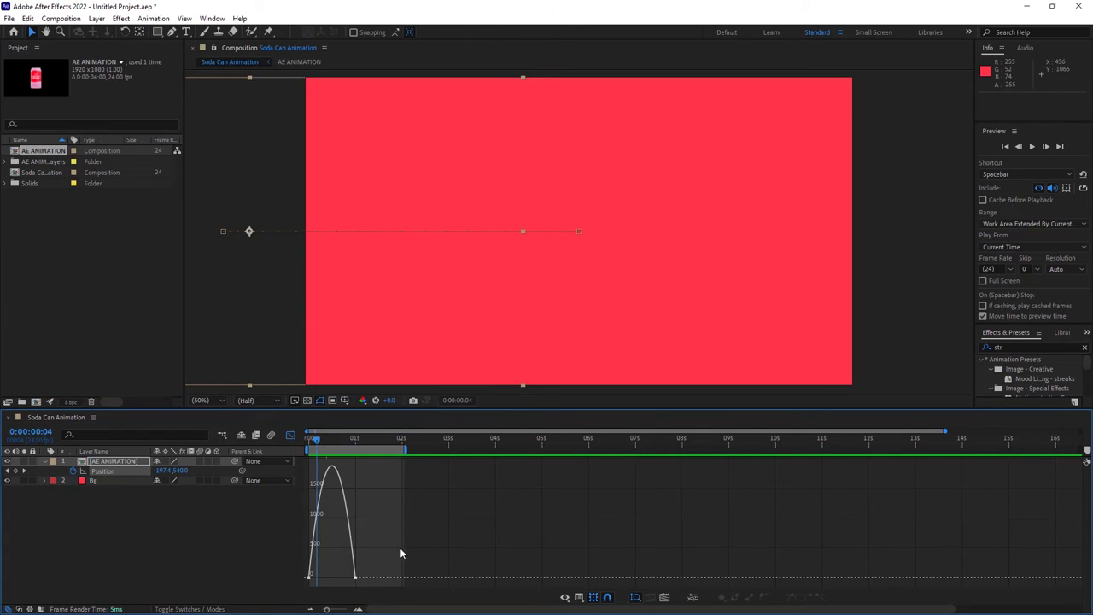
left_click_drag(401, 548, 240, 585)
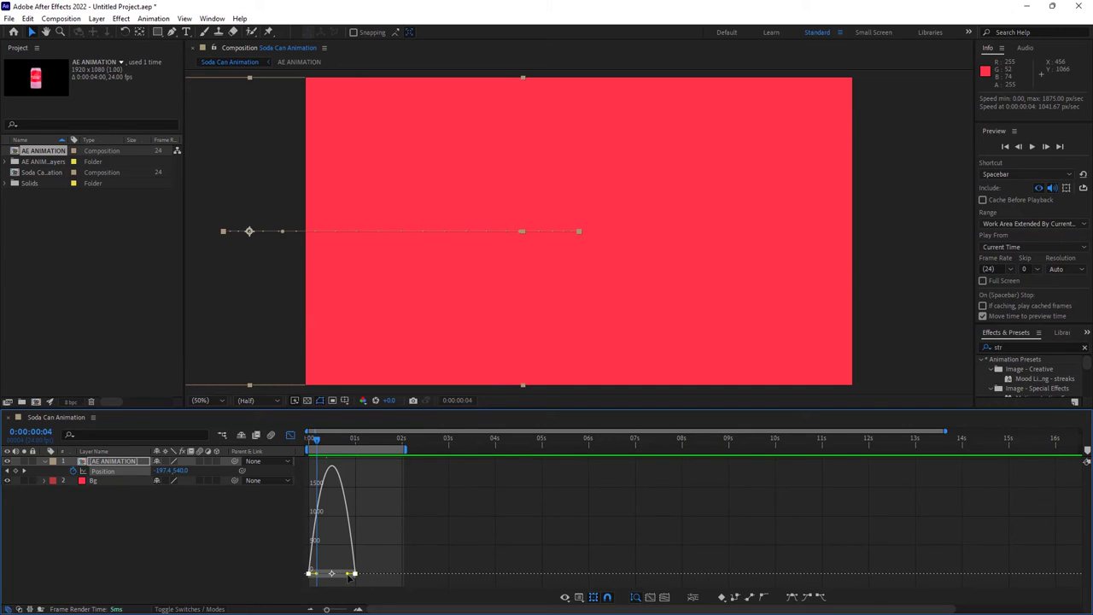
left_click_drag(348, 576, 332, 585)
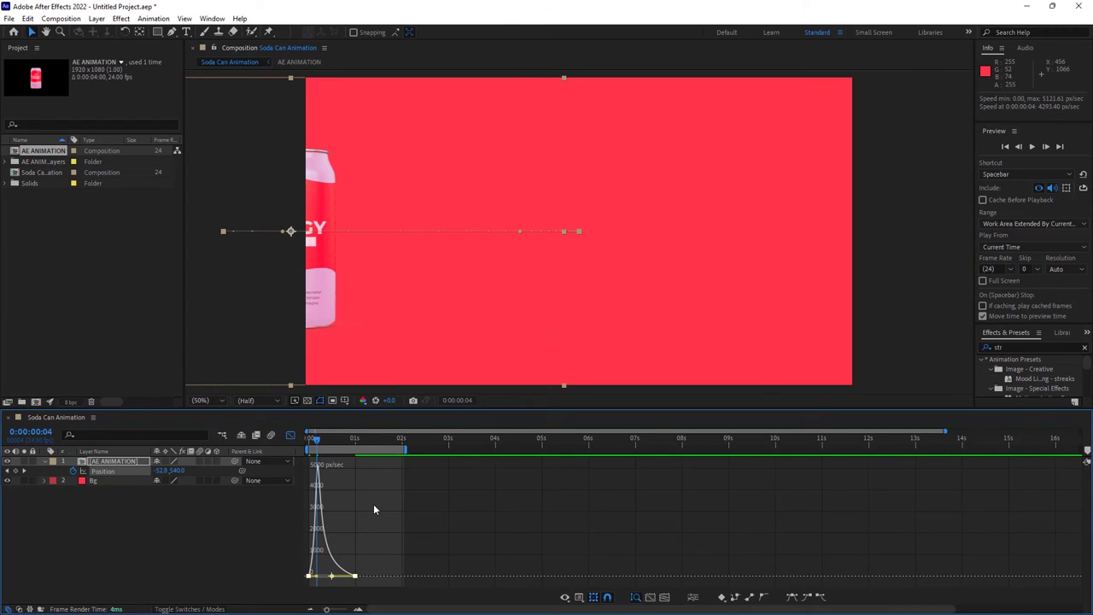
key("space")
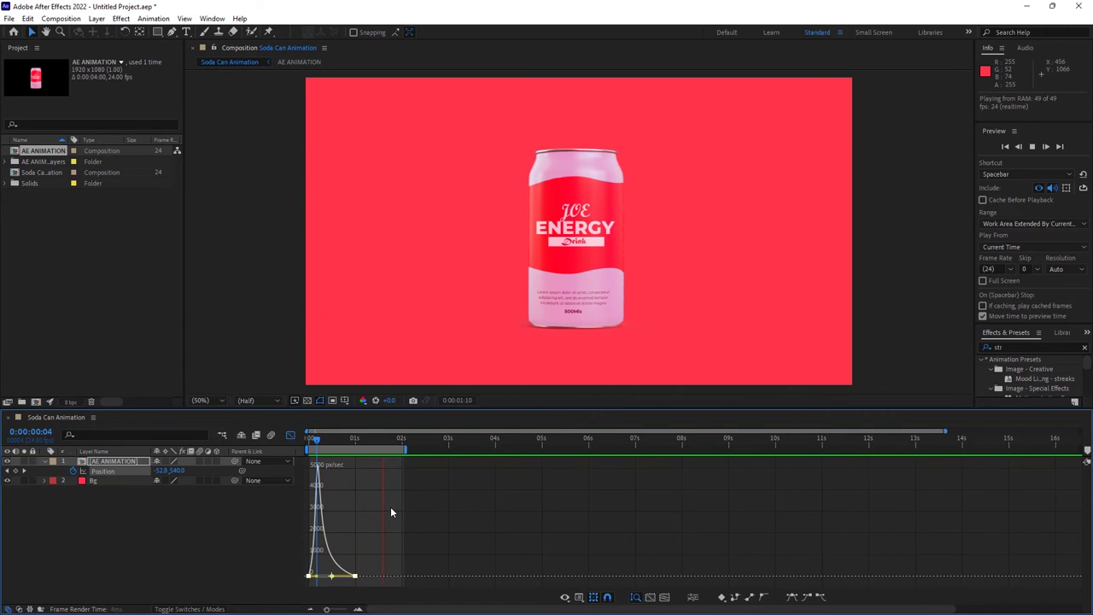
key("space")
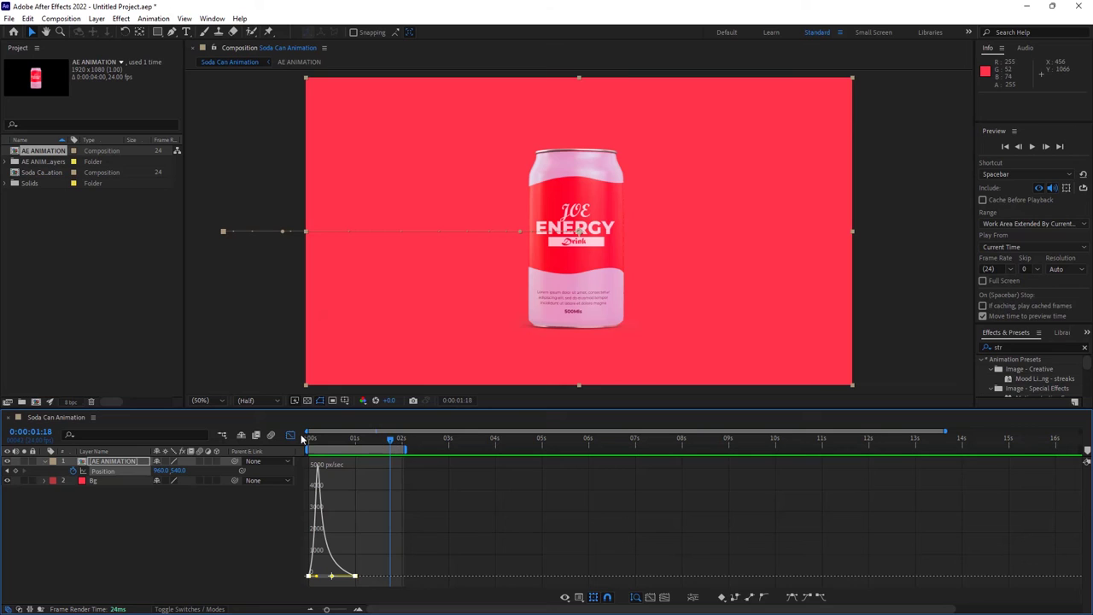
Step: Return to layer bars, preview from 0, and end the work area at 0:00:03:03
left_click(291, 436)
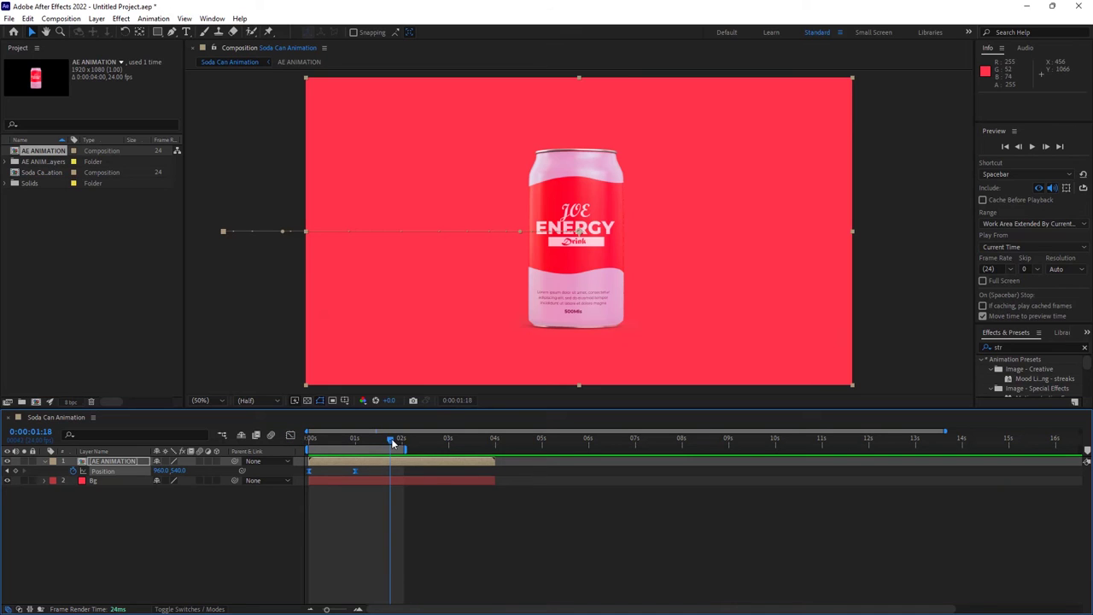
left_click_drag(391, 438, 271, 451)
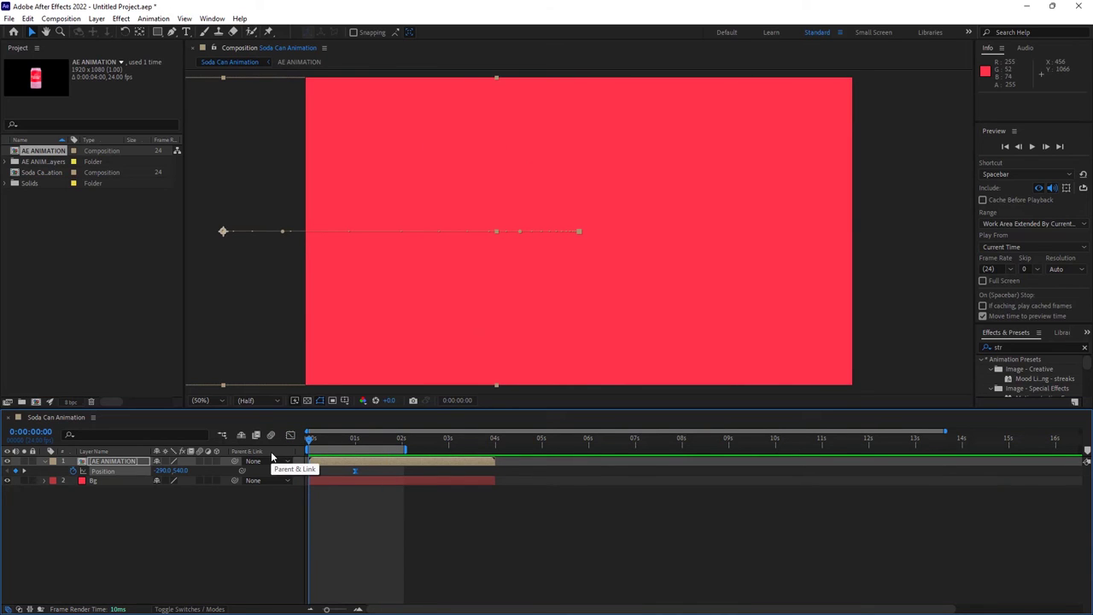
key("space")
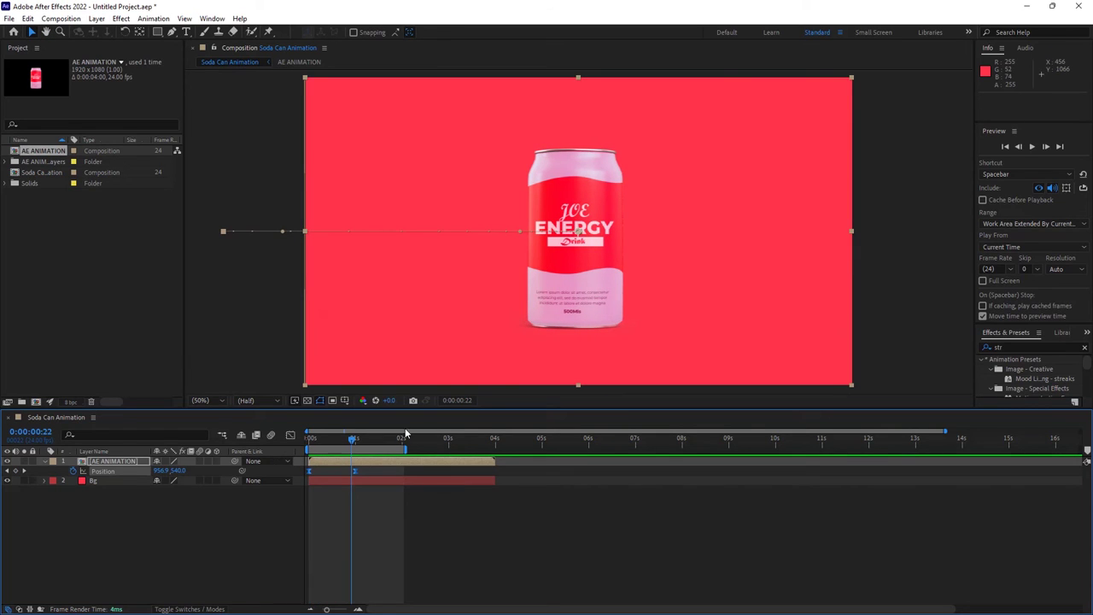
left_click_drag(406, 447, 431, 446)
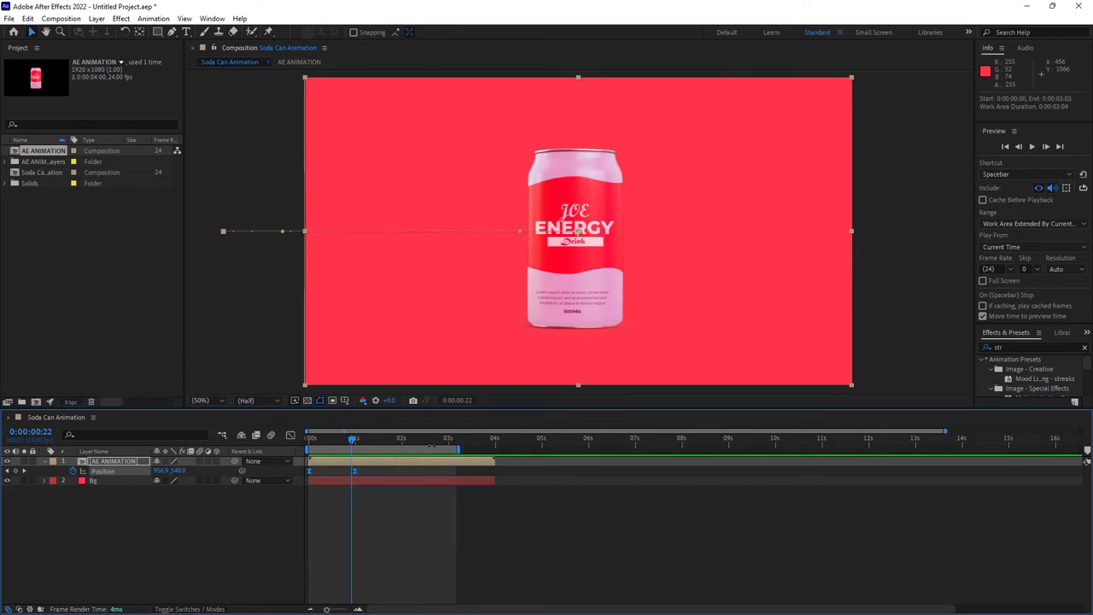
left_click_drag(350, 441, 357, 444)
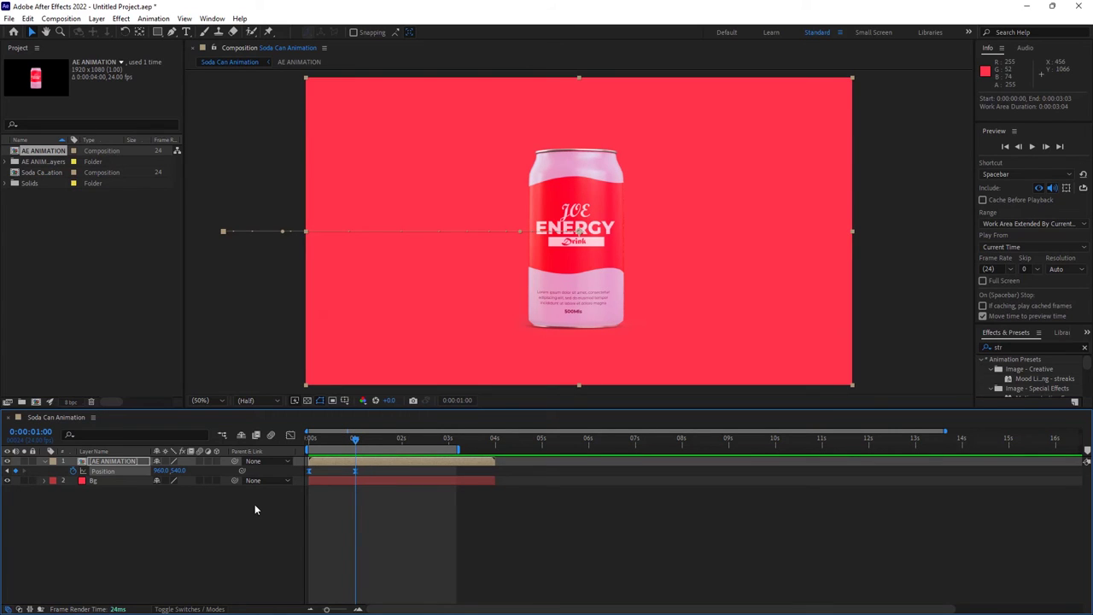
left_click(156, 530)
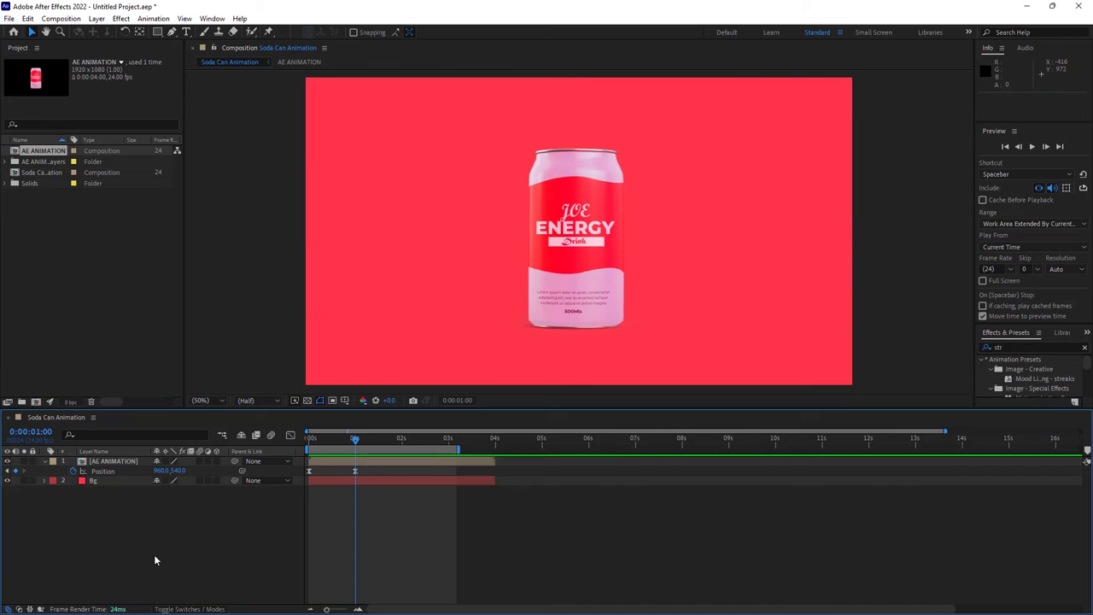
Step: Add a text layer left of the can reading COMING, with SOON on a second line
right_click(165, 539)
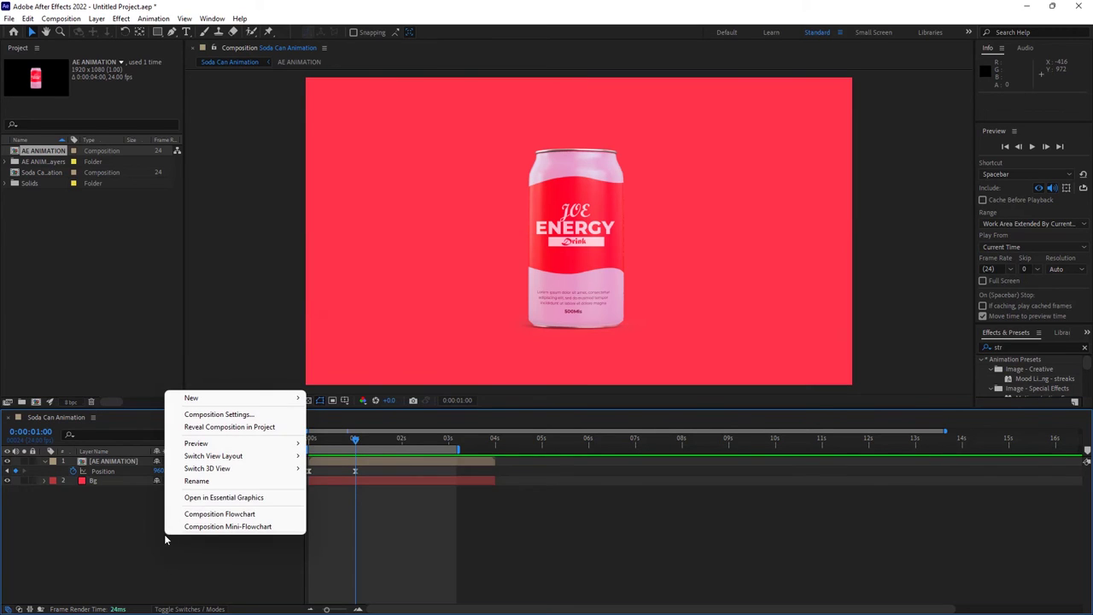
mouse_move(227, 398)
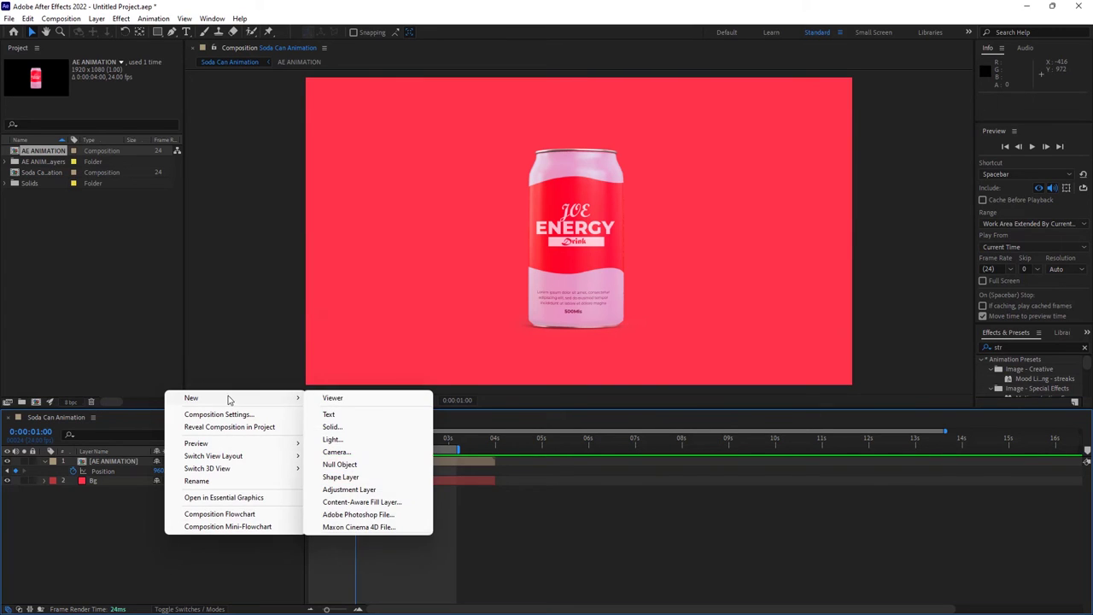
left_click(329, 414)
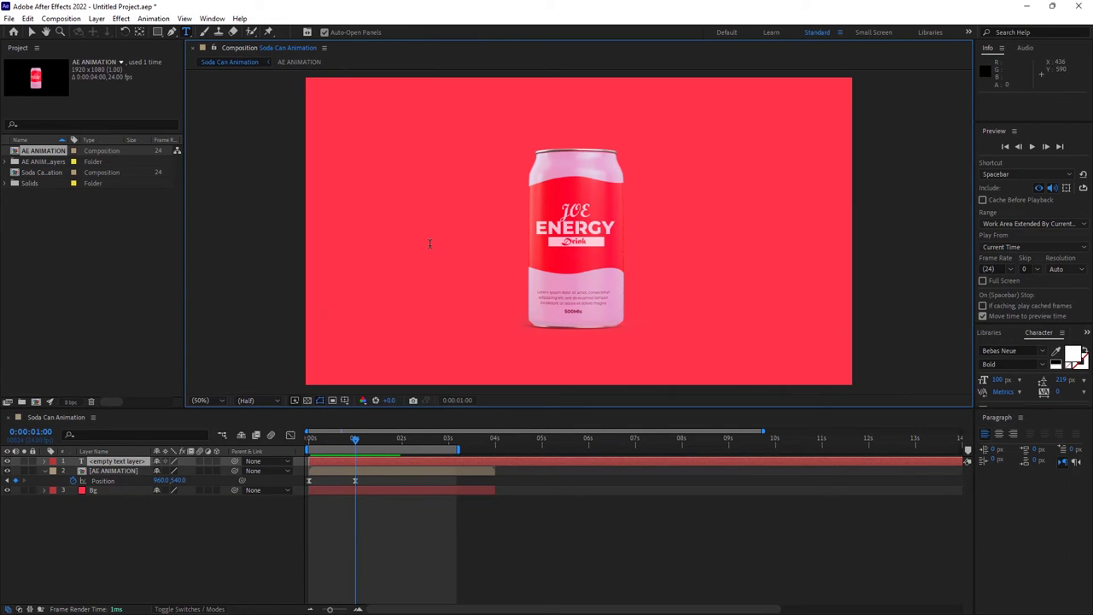
left_click(397, 272)
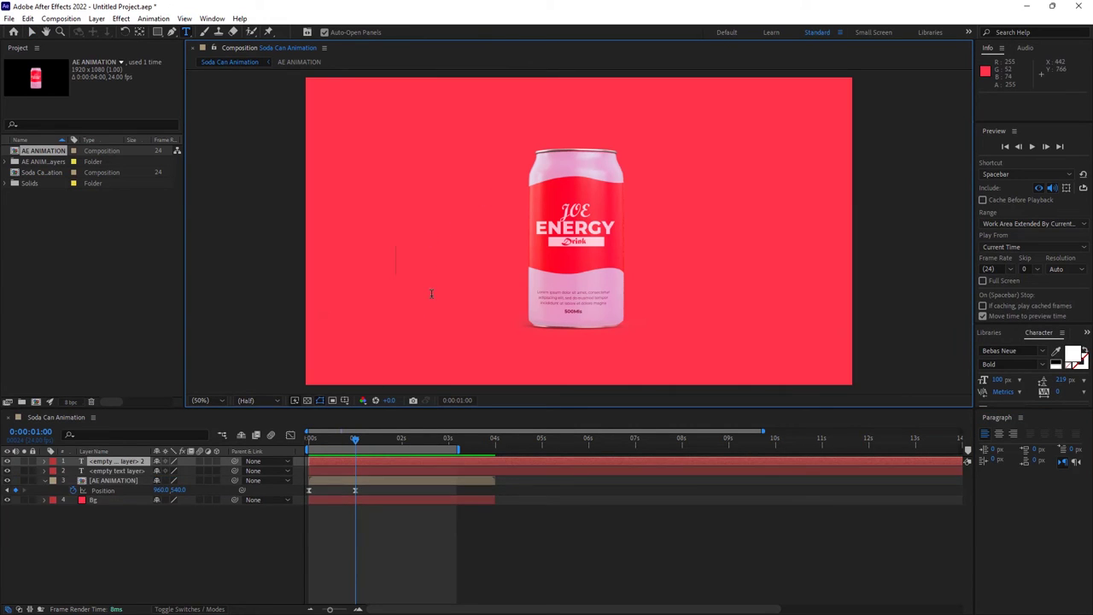
type("C")
type("OMIN")
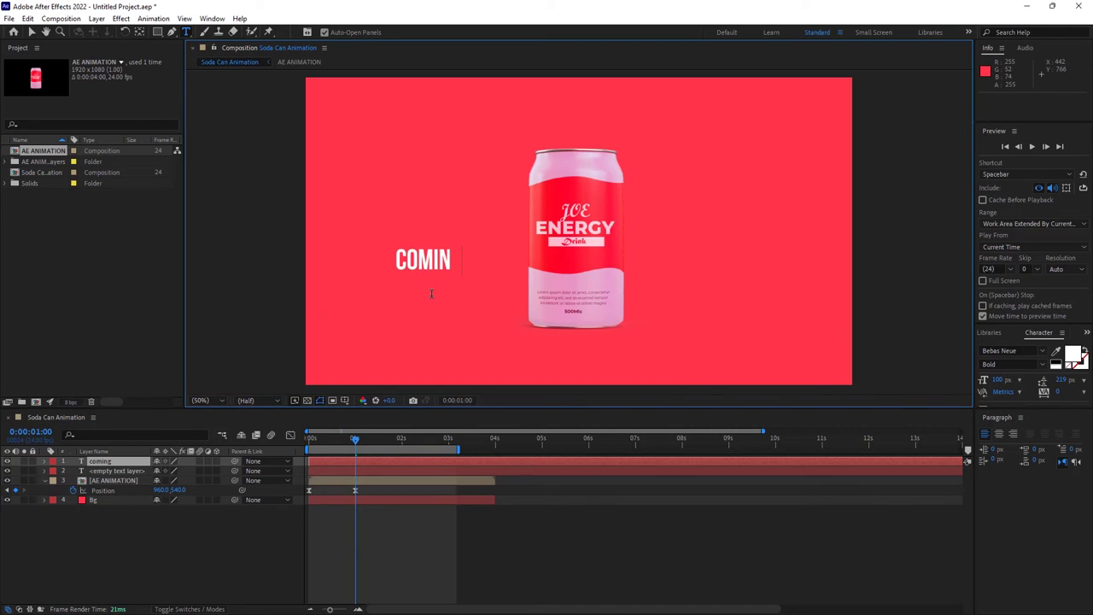
type("G")
key("Return")
type("SOON")
key("ctrl+a")
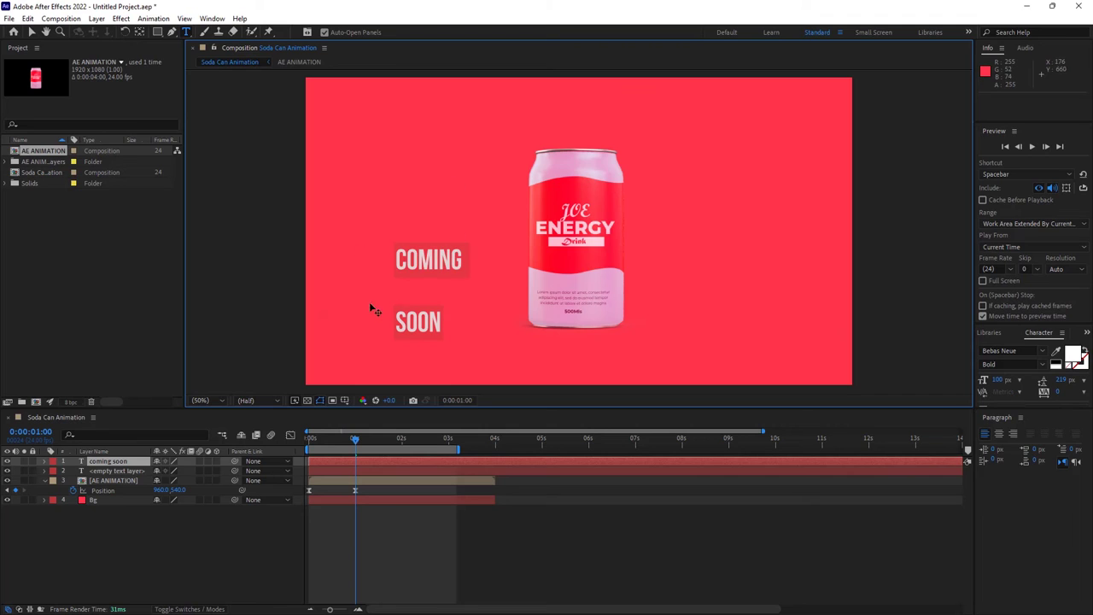
Step: In the Character panel, set the COMING SOON font size to 161 px and leading to 129 px
left_click(397, 257)
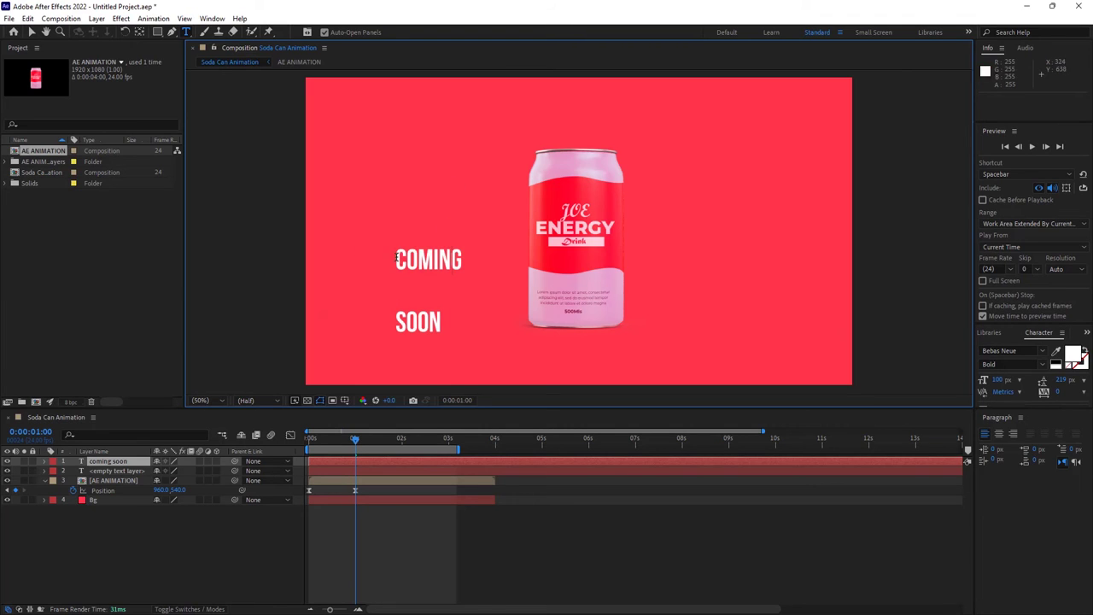
key("Escape")
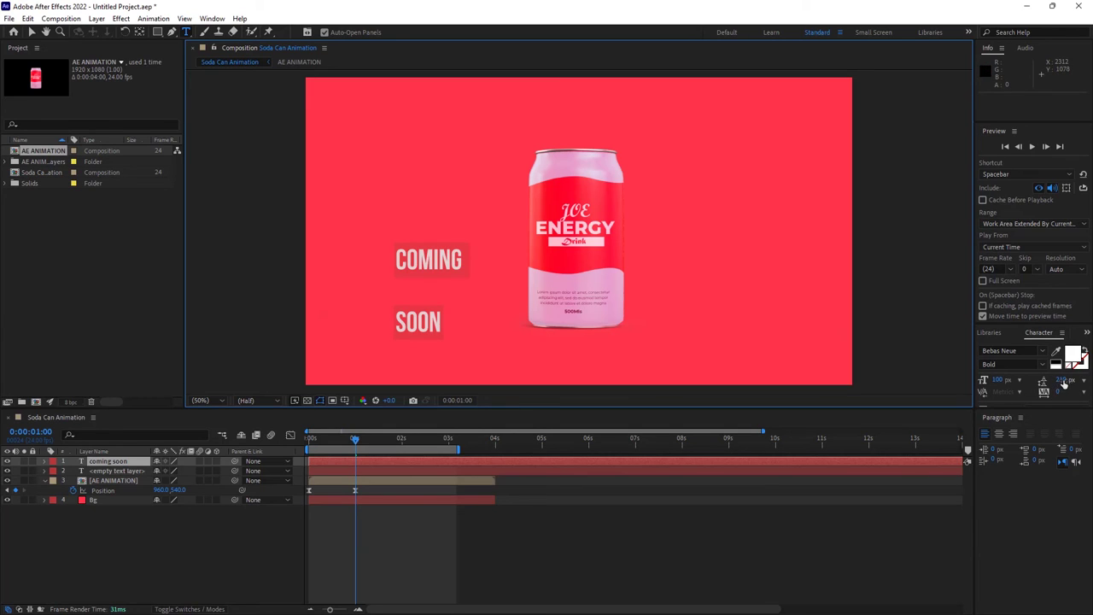
left_click_drag(1064, 380, 978, 364)
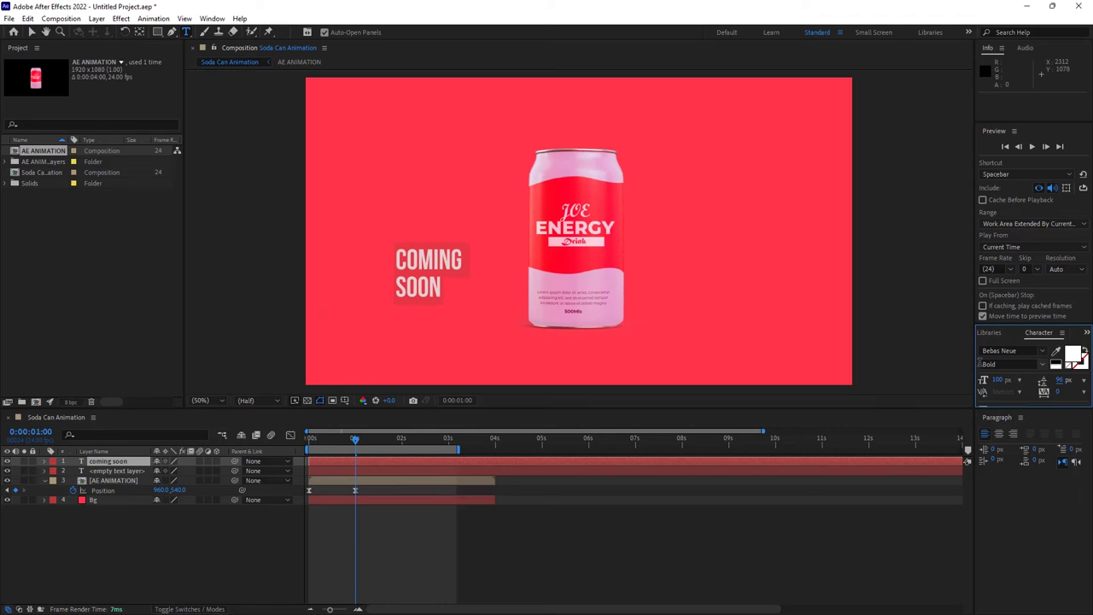
left_click_drag(997, 382, 1025, 382)
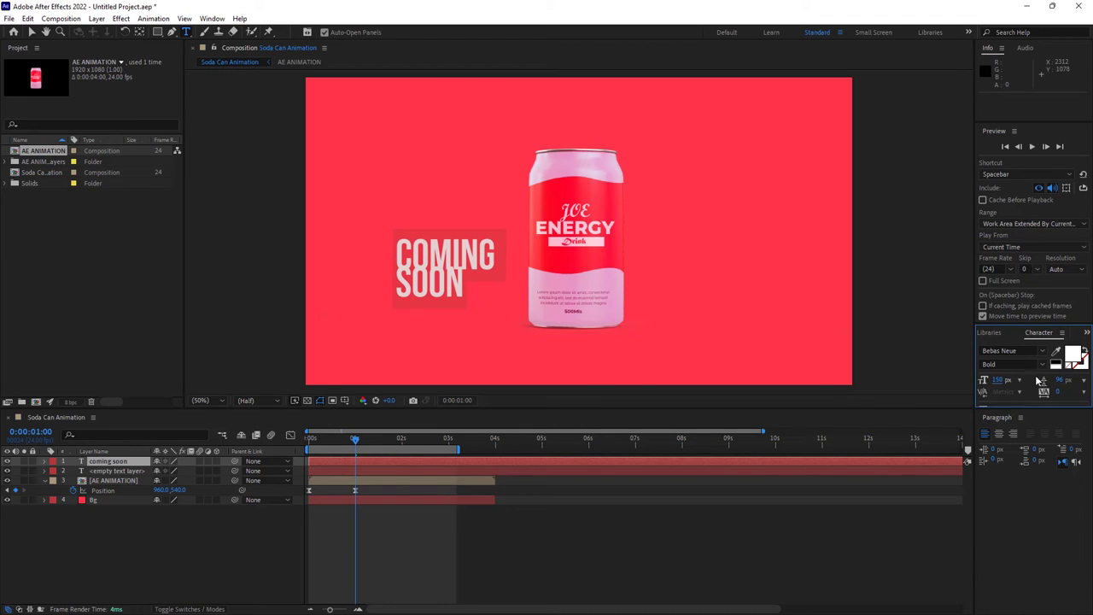
left_click_drag(1061, 379, 1081, 375)
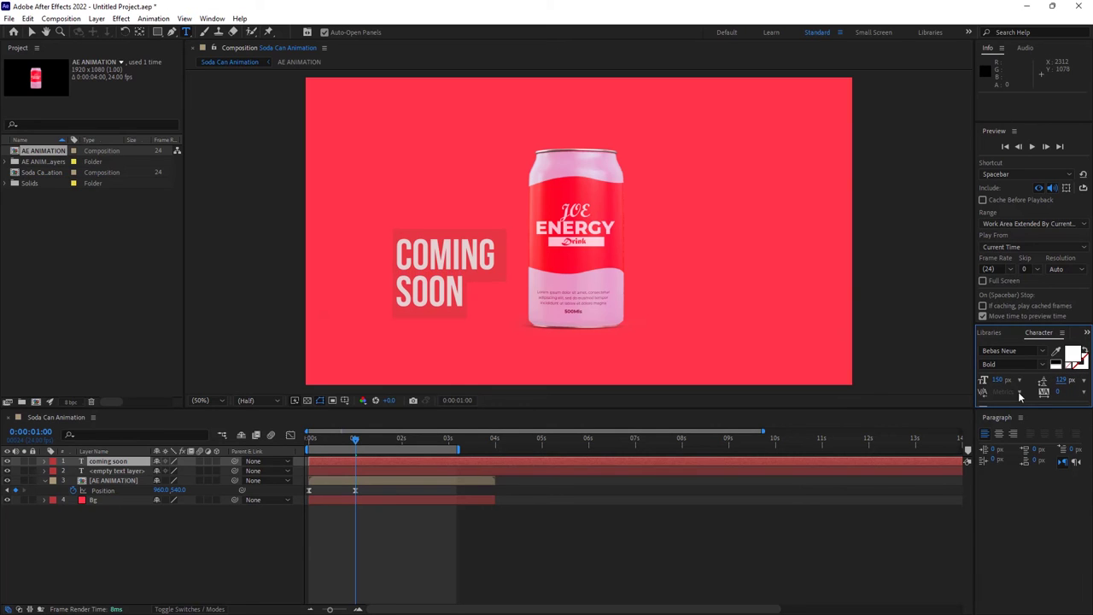
left_click_drag(1000, 381, 1012, 381)
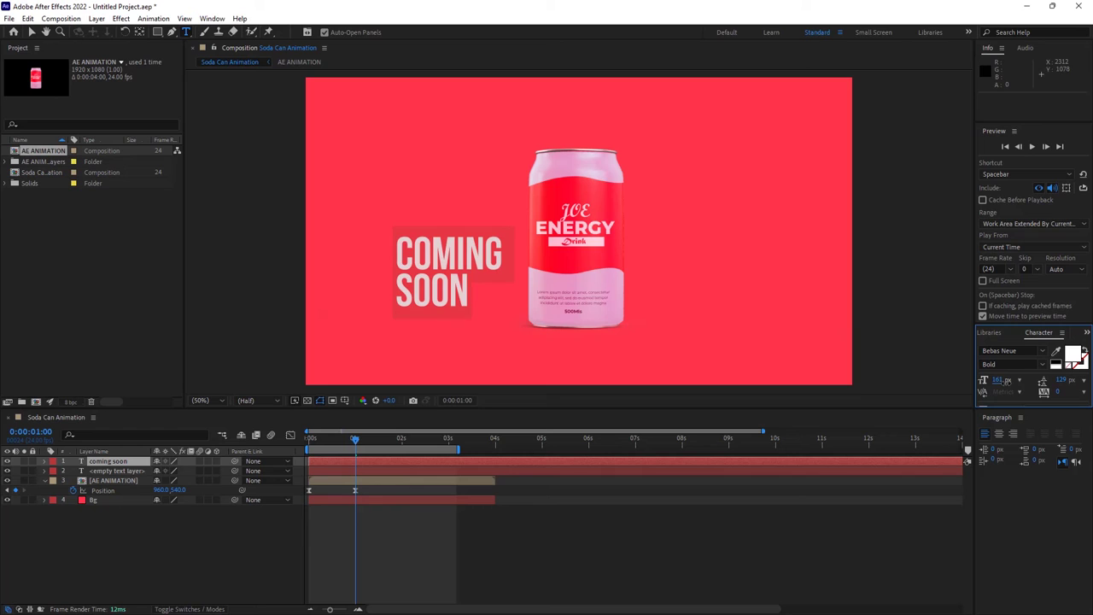
left_click(1004, 379)
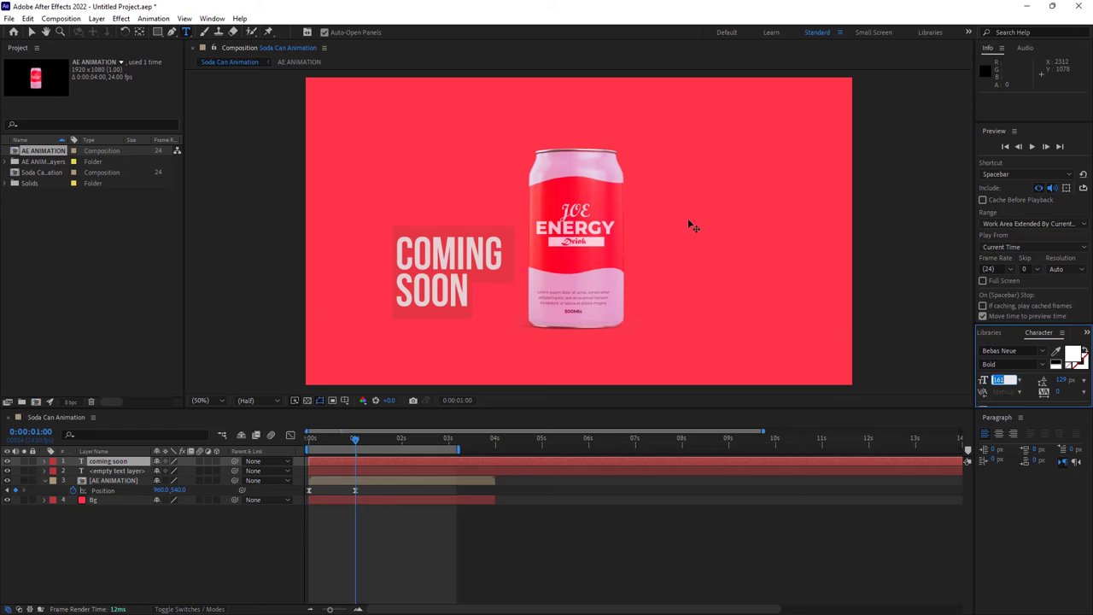
left_click(31, 32)
Step: Drag the COMING SOON text layer from the left side of the can to its right
left_click(479, 259)
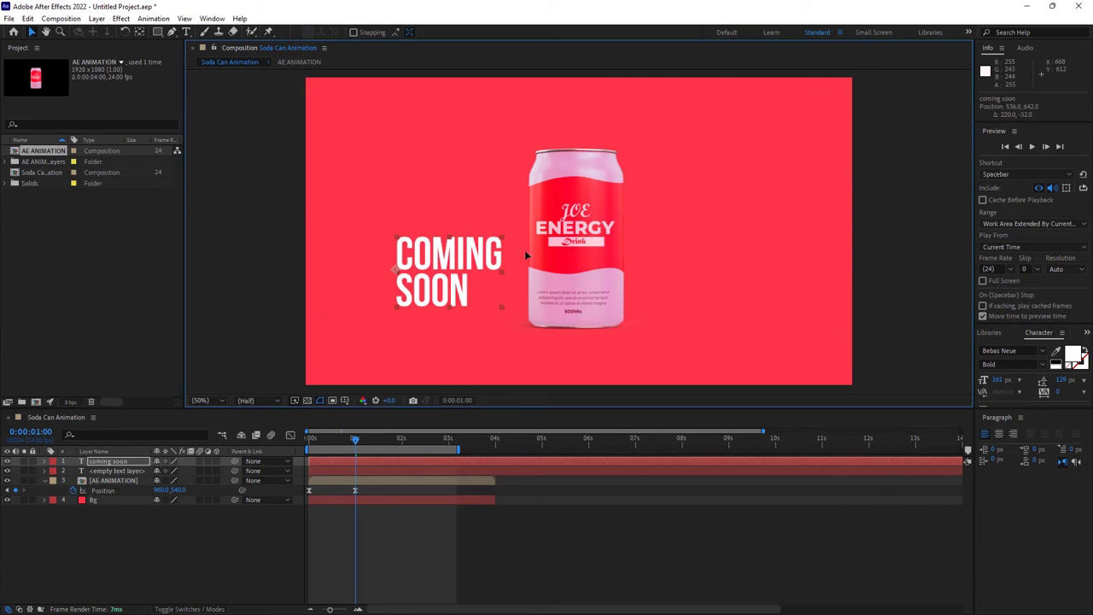
mouse_move(525, 254)
left_mouse_down()
mouse_move(694, 195)
mouse_move(684, 243)
left_mouse_up()
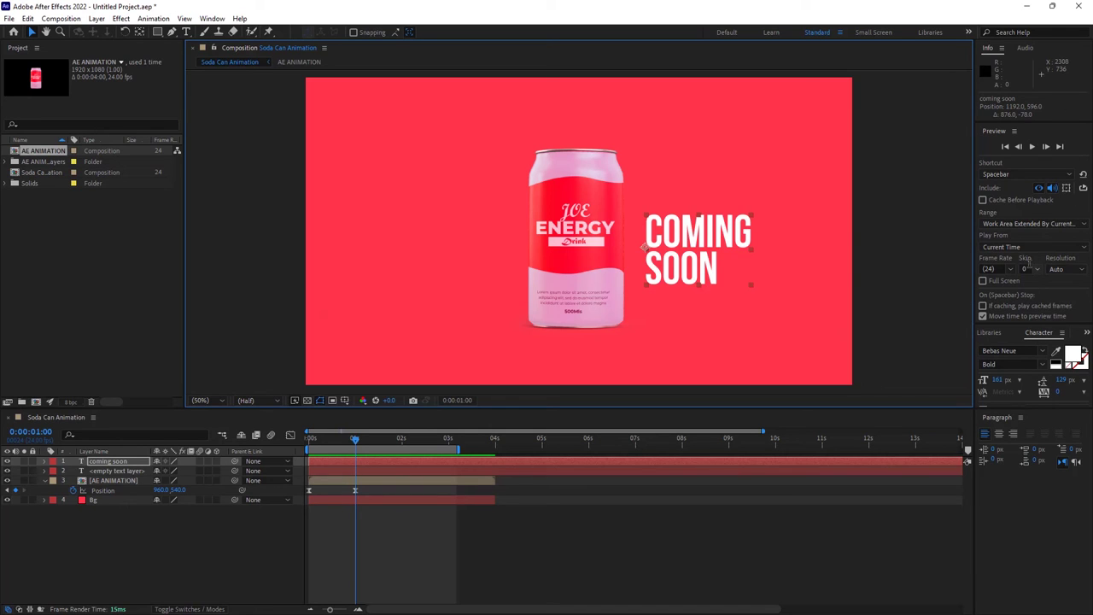
left_click(213, 18)
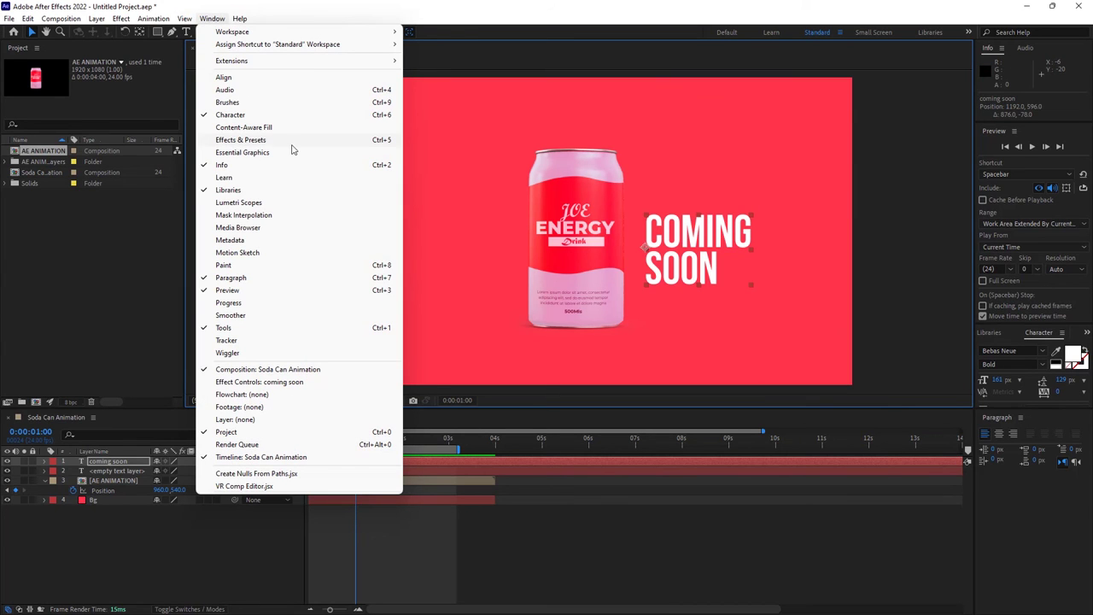
Step: Search Effects & Presets for 'type' and apply the Typewriter preset to the text layer
left_click(233, 140)
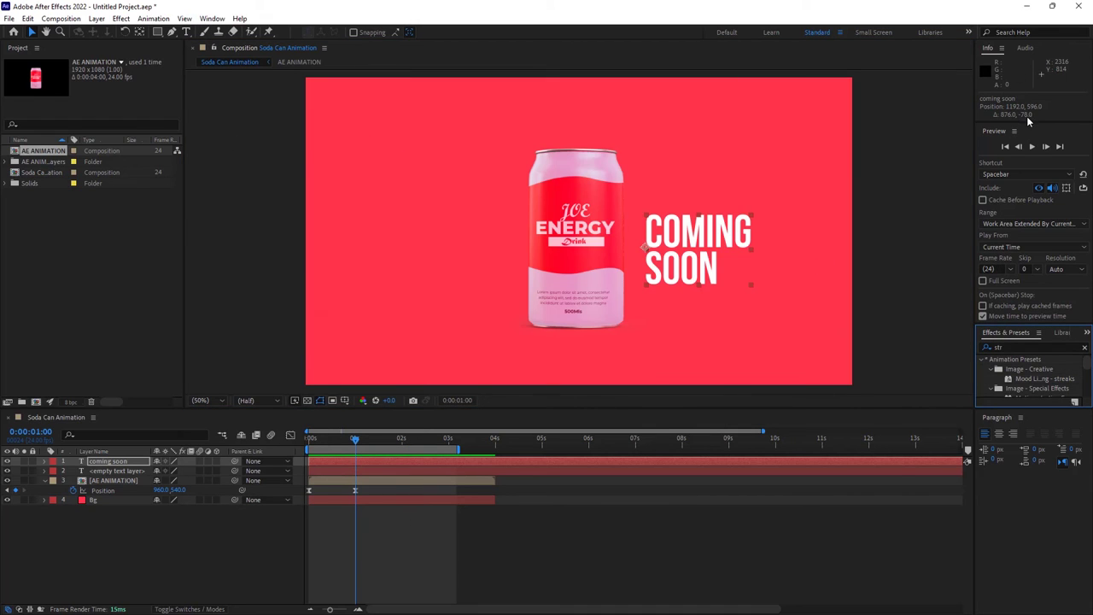
left_click(1009, 346)
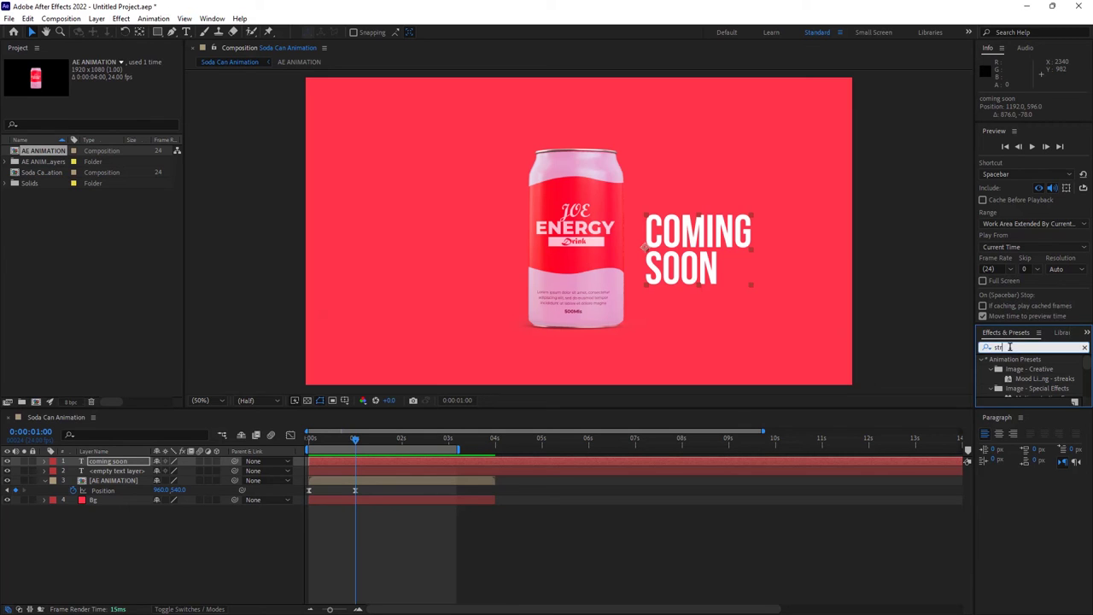
key("BackSpace")
type("st")
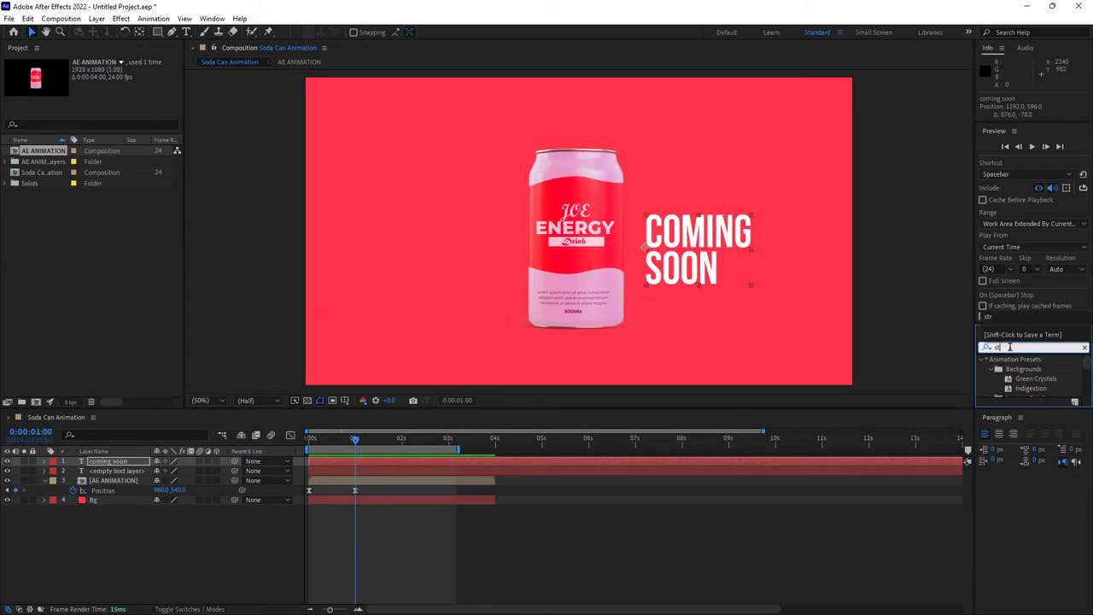
type("re")
key("BackSpace")
key("BackSpace")
key("BackSpace")
type("wr")
key("BackSpace")
key("BackSpace")
type("type")
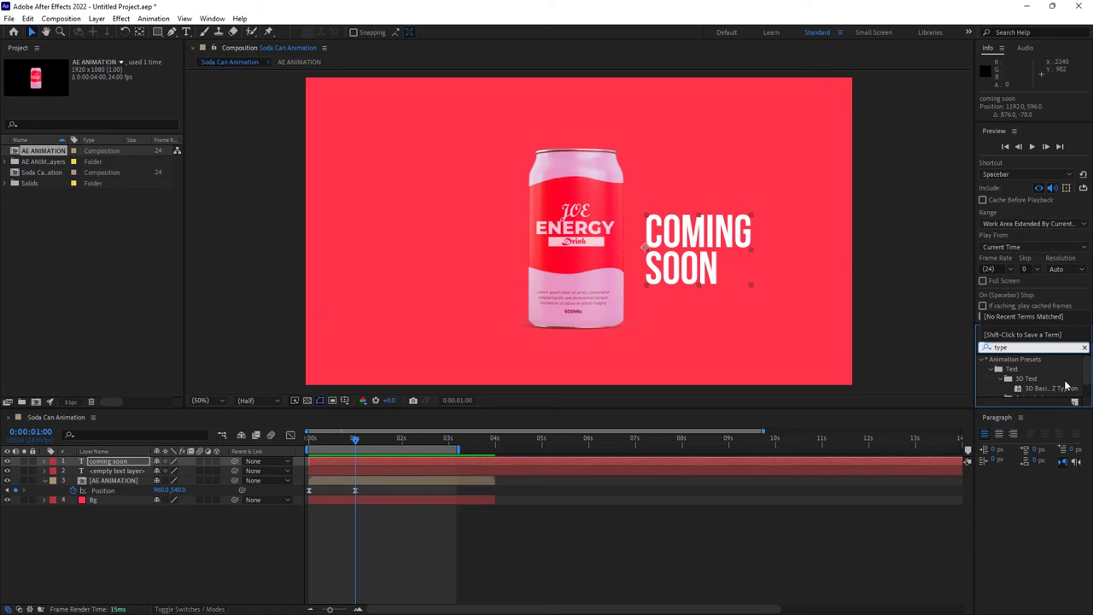
scroll(1059, 387, "down", 2)
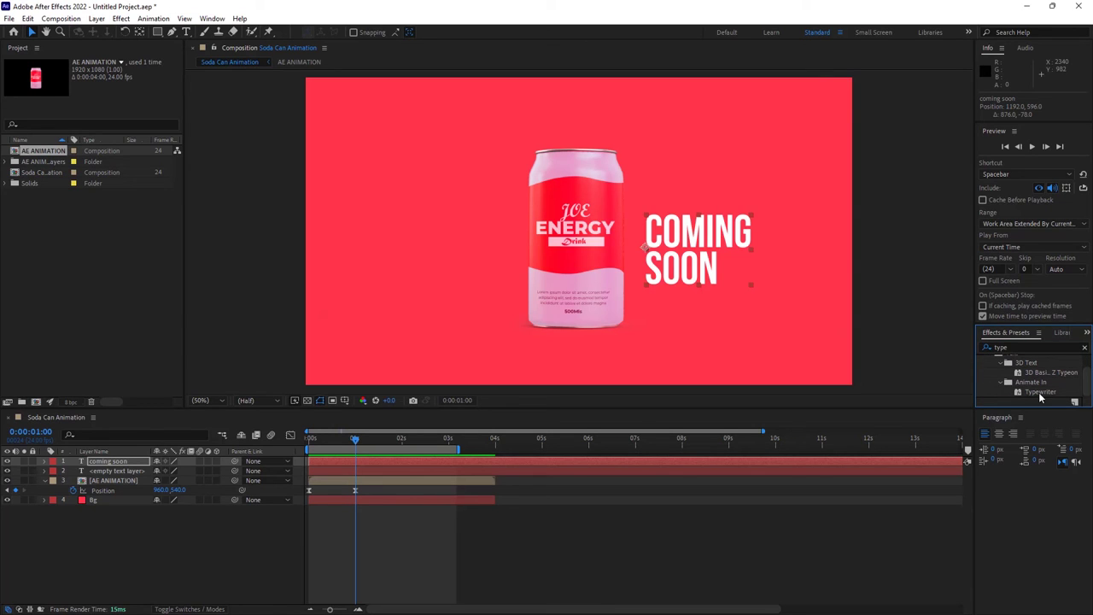
left_click(1039, 392)
left_click_drag(1037, 391, 117, 466)
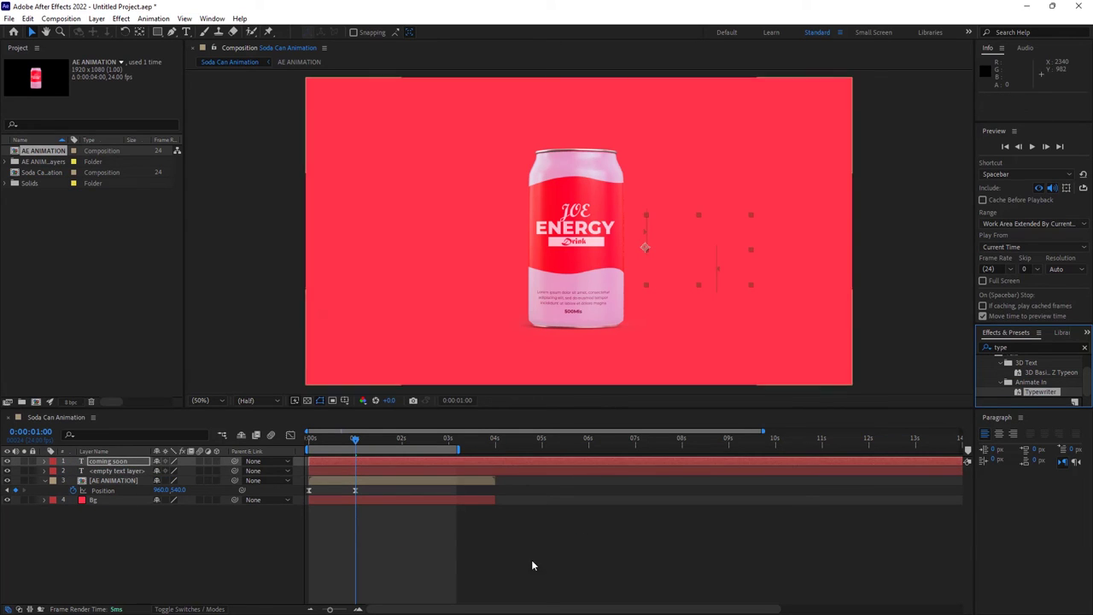
Step: Preview the typing animation and extend the work area to about 6 seconds
key("space")
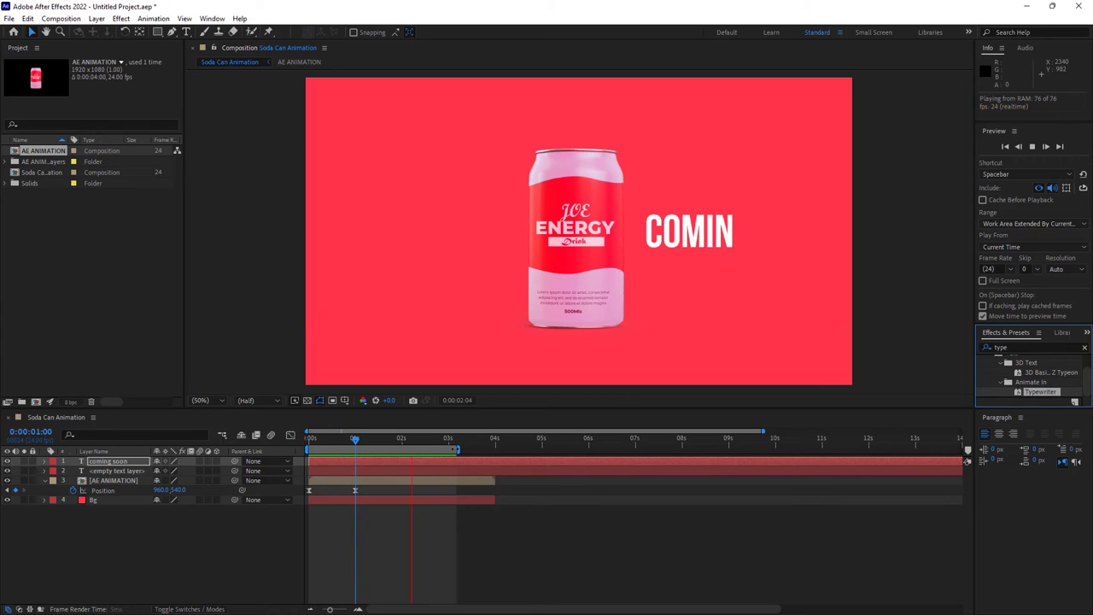
key("space")
left_click_drag(458, 449, 593, 450)
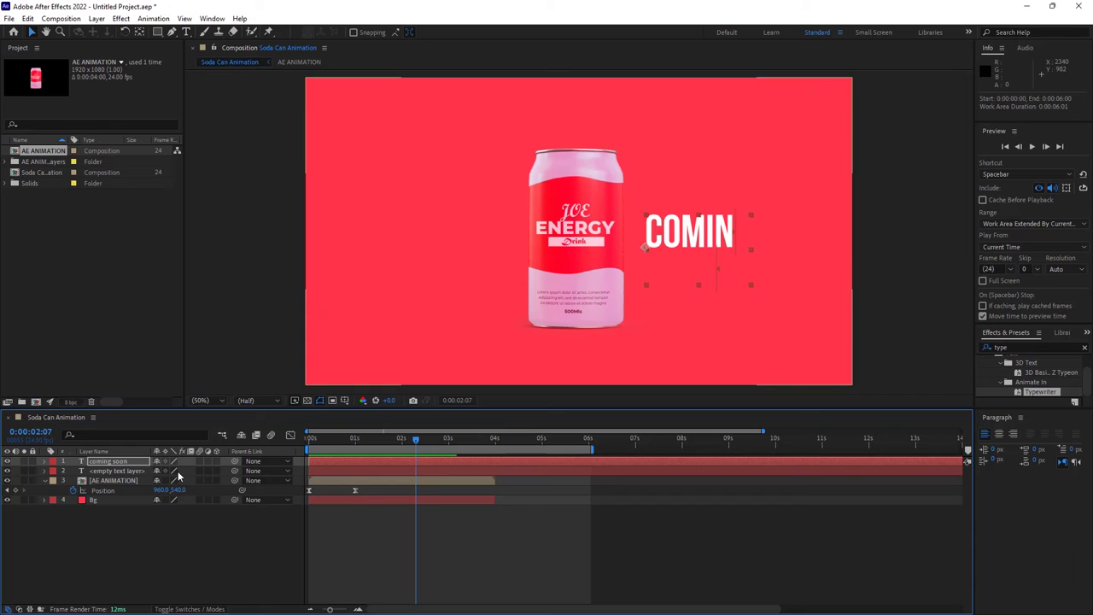
Step: Delete the empty text layer and reveal the coming soon layer's Start keyframes with U
left_click(120, 471)
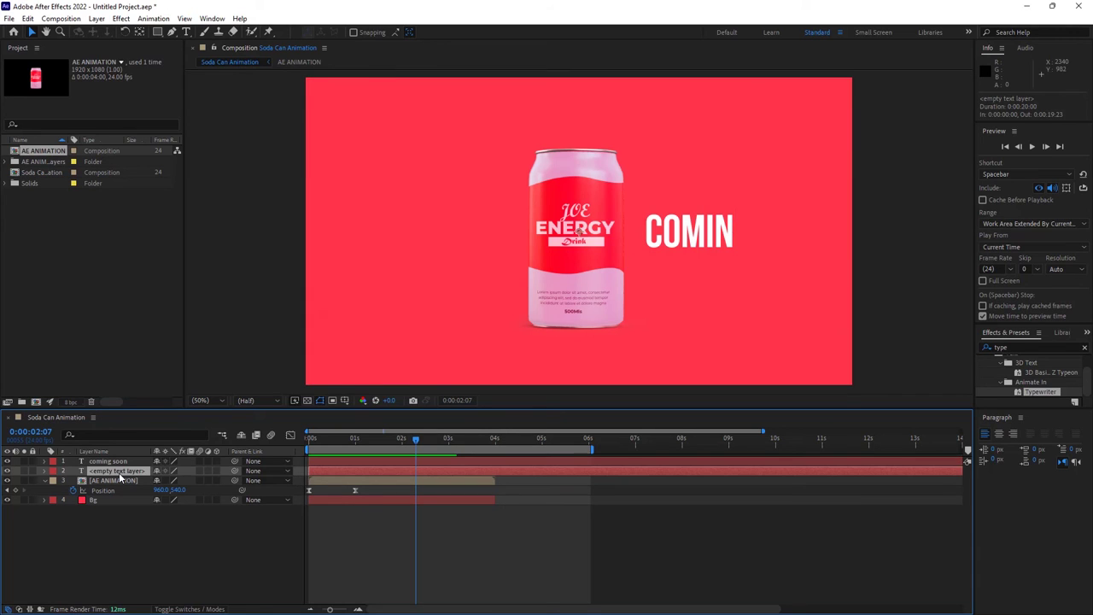
key("Delete")
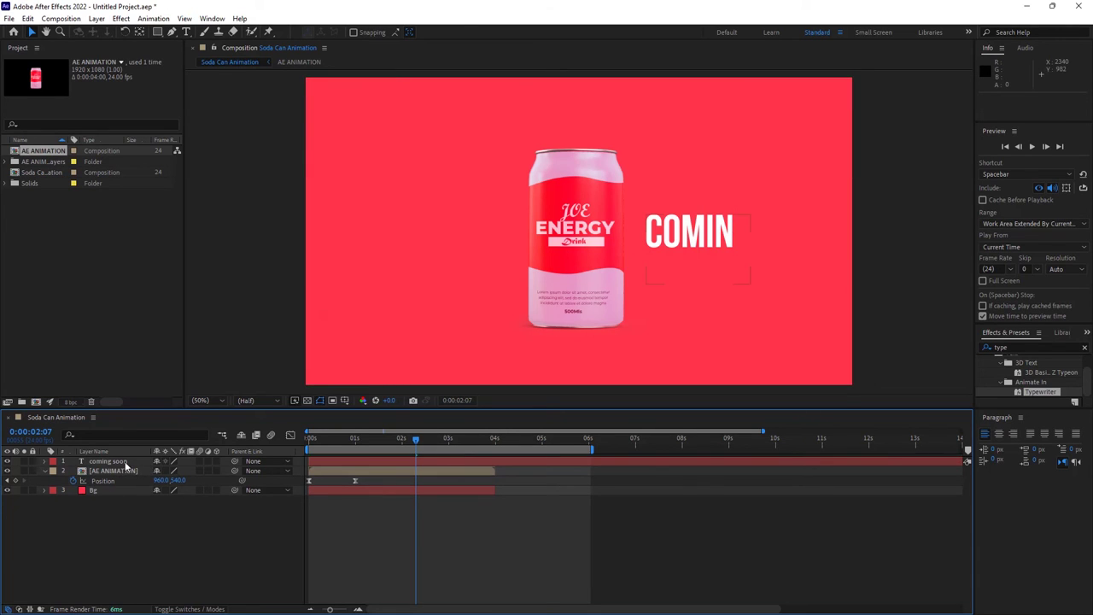
left_click(125, 462)
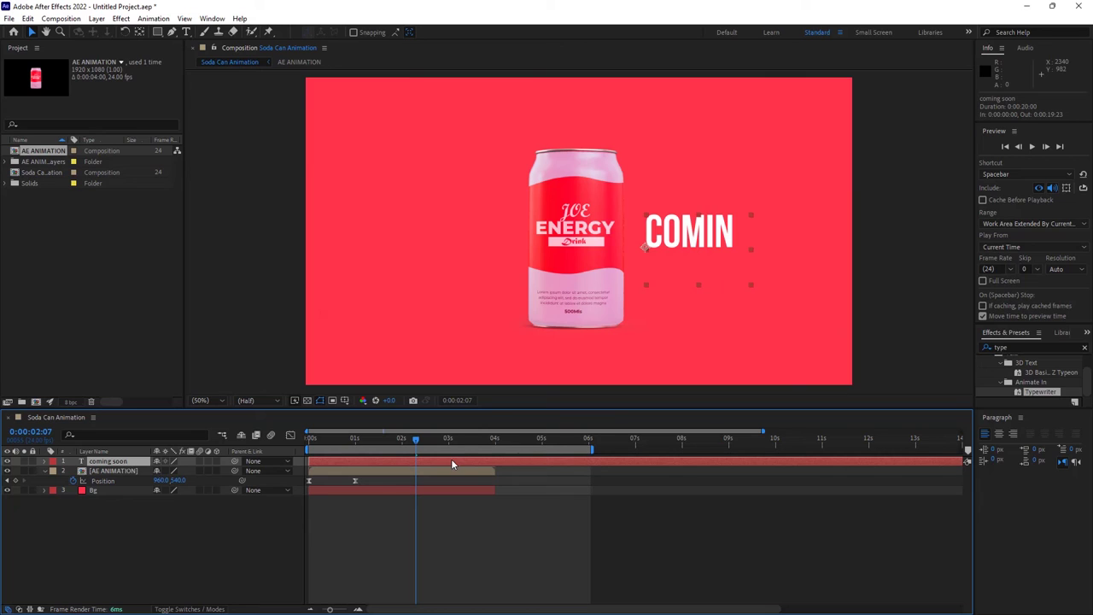
key("u")
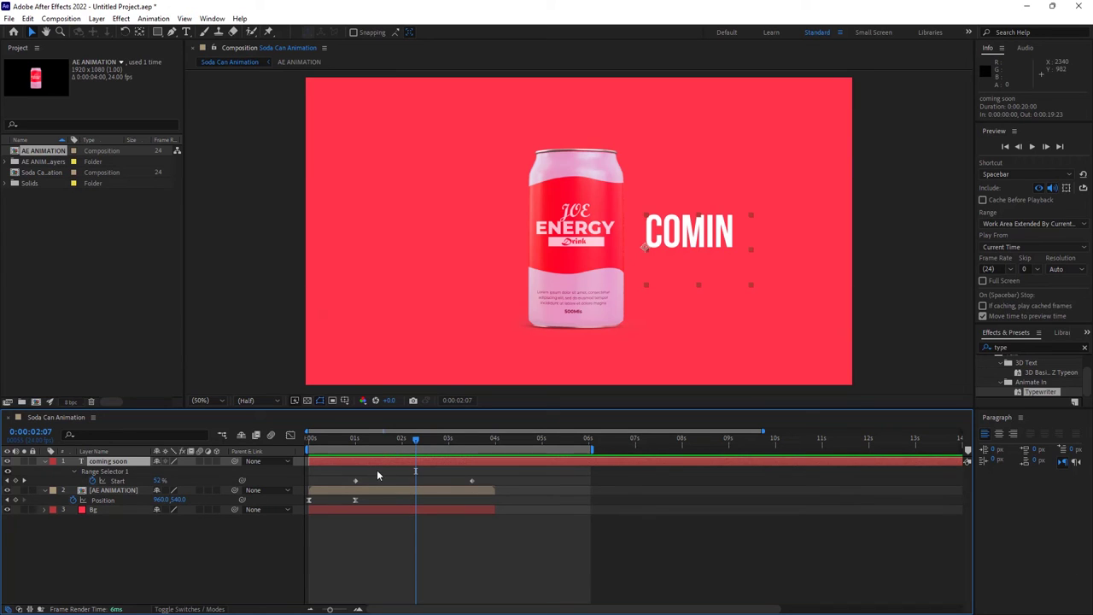
Step: Move the ending Start keyframe to 0:00:02:00 so typing runs 1–2 s, then preview
left_click(473, 481)
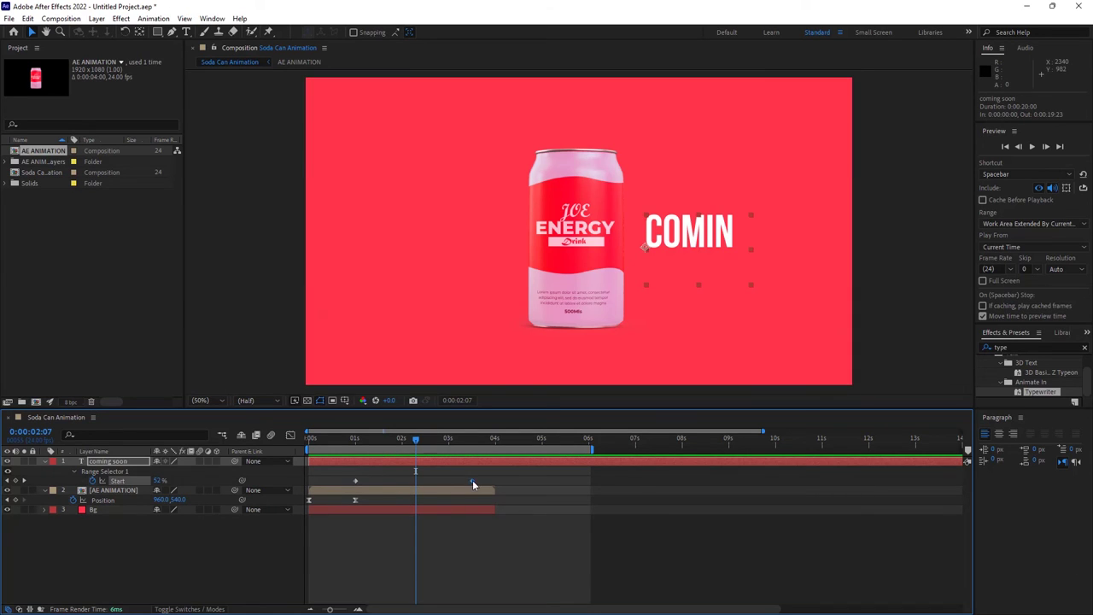
left_click(357, 483)
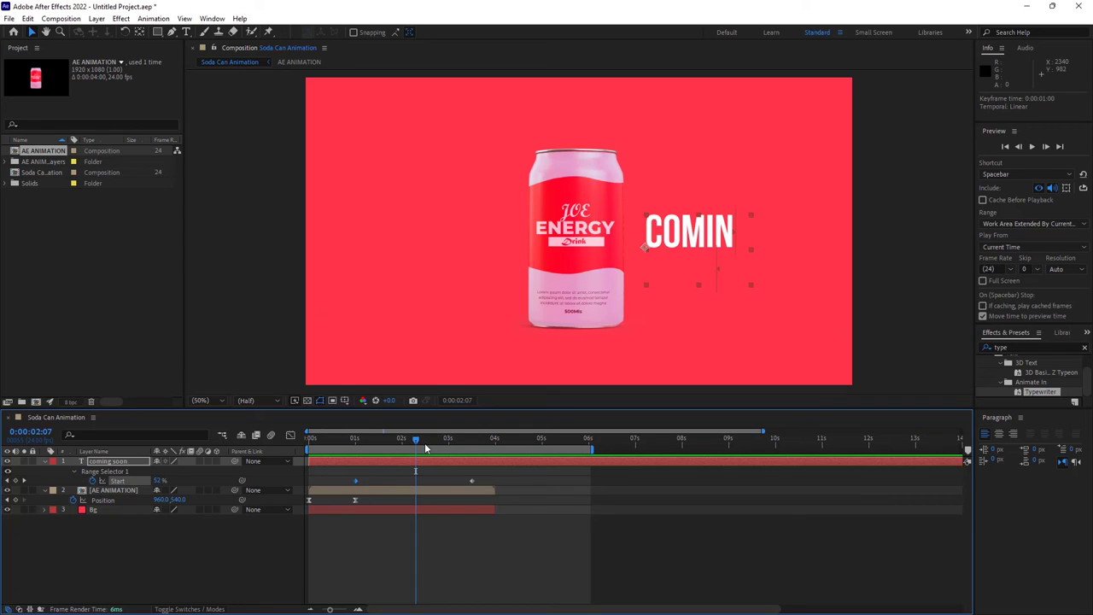
left_click_drag(416, 438, 357, 443)
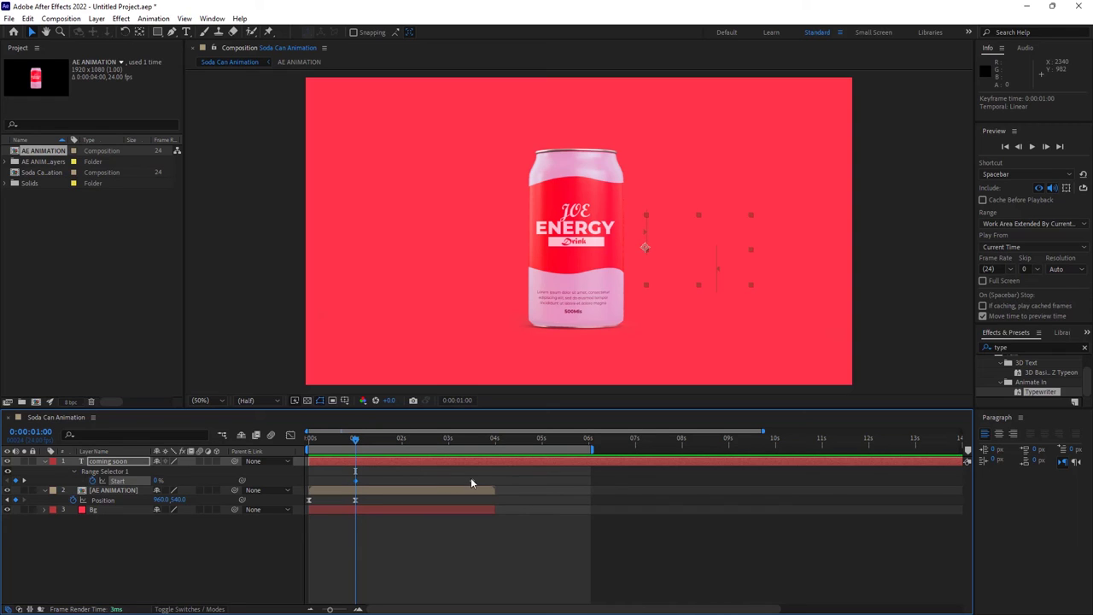
left_click_drag(465, 480, 401, 480)
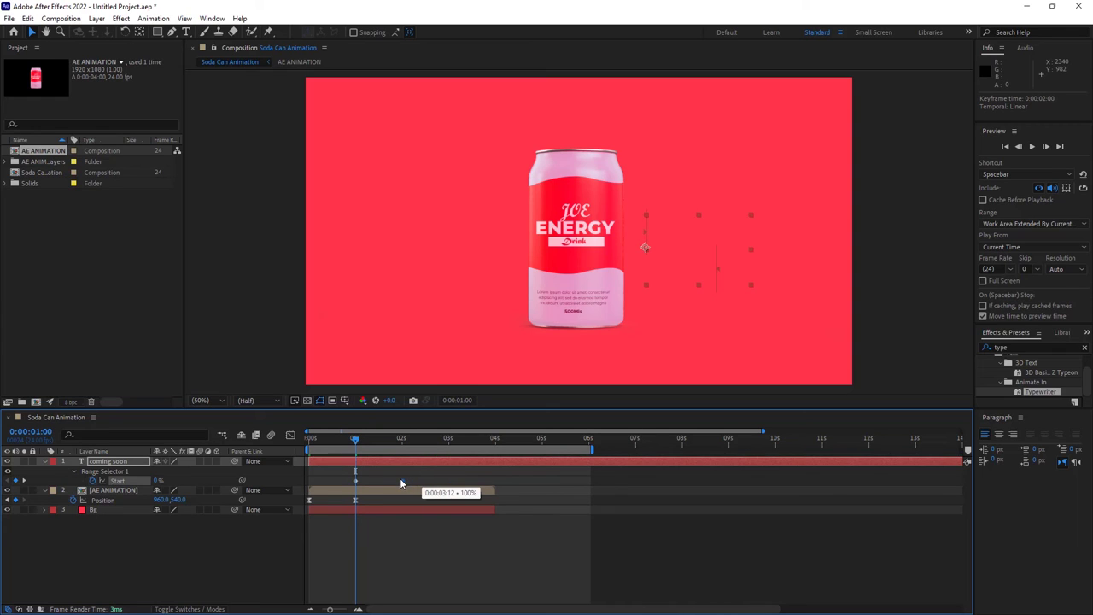
left_click_drag(401, 480, 403, 482)
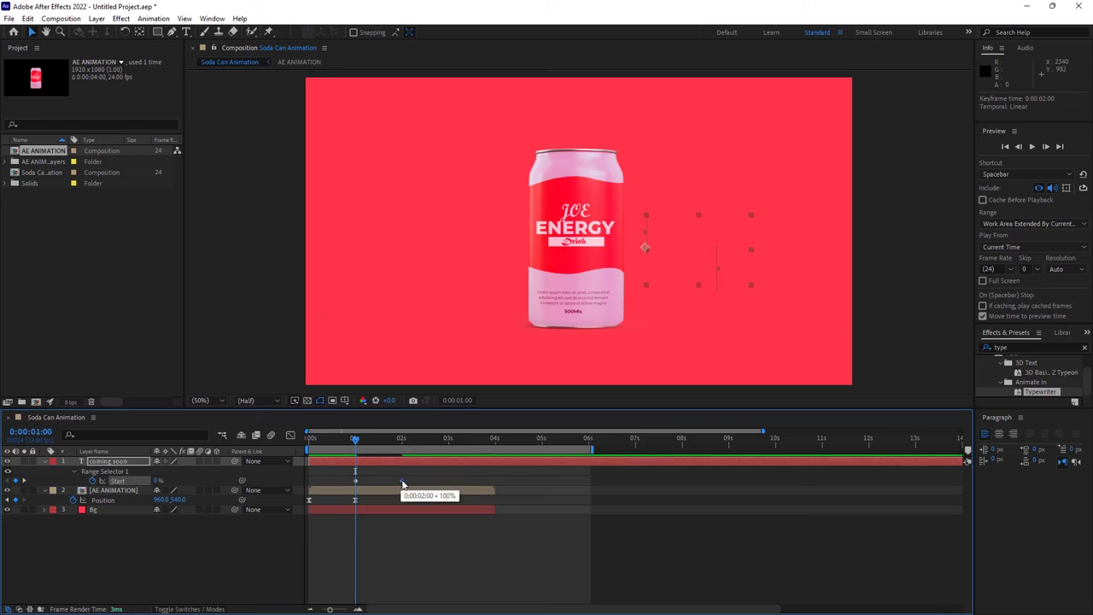
key("space")
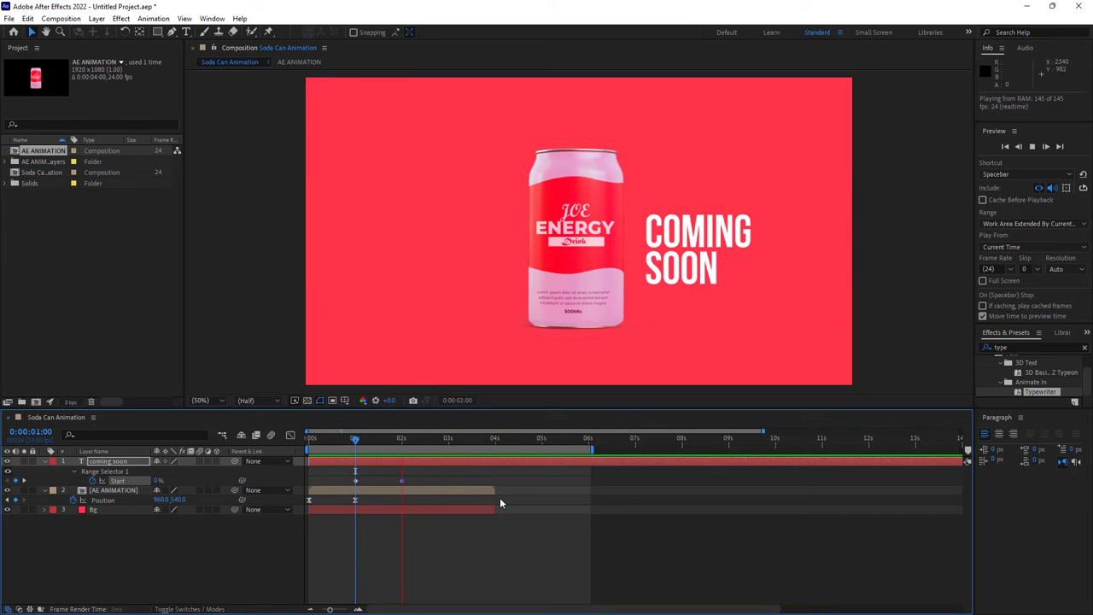
key("space")
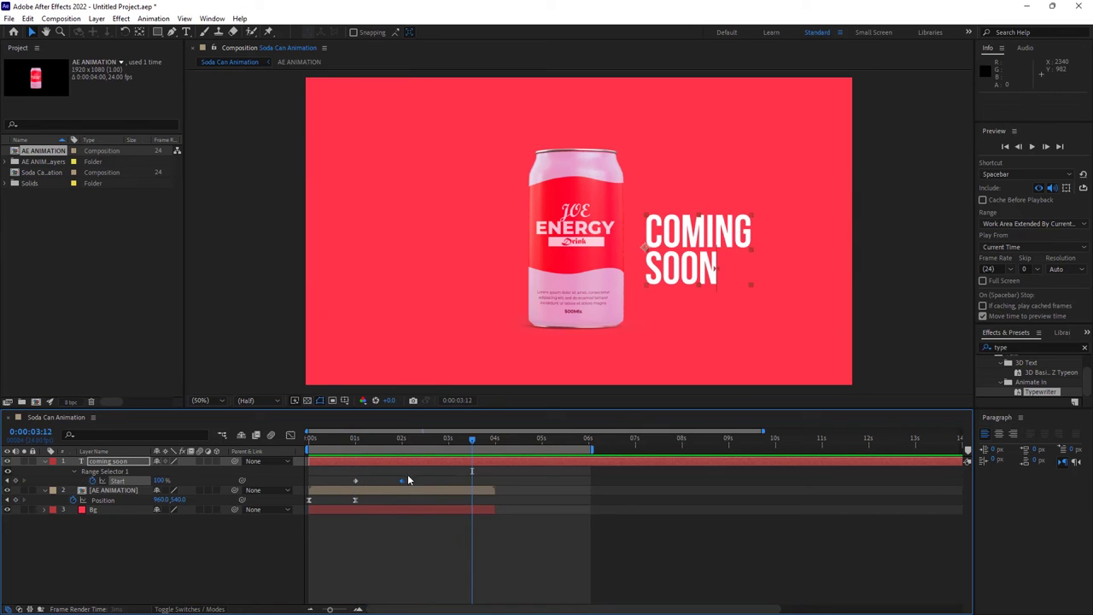
left_click_drag(441, 470, 311, 511)
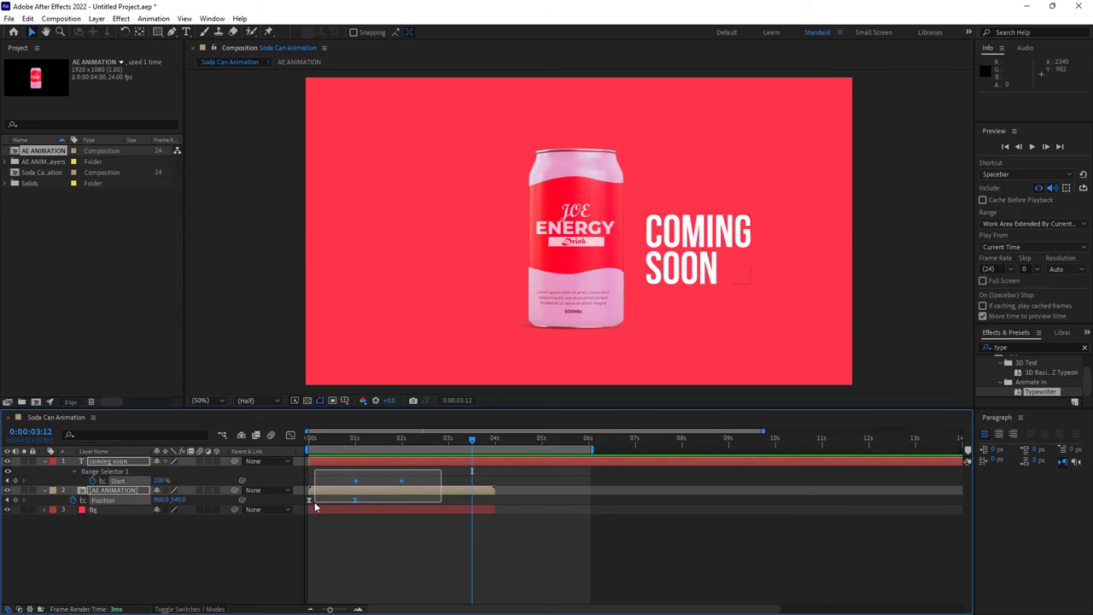
left_click_drag(445, 472, 342, 484)
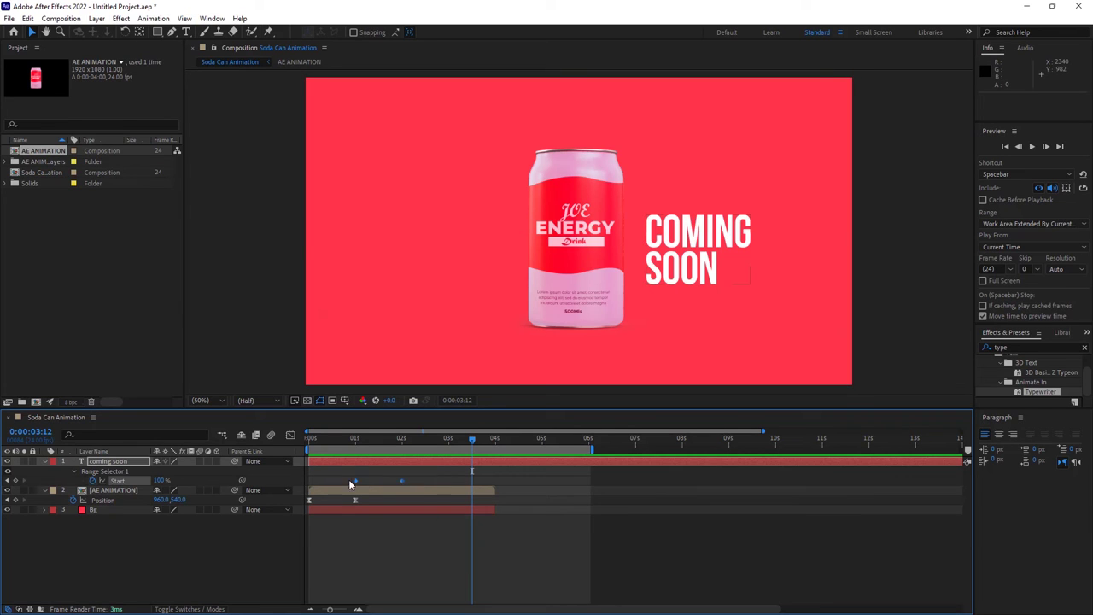
Step: Apply Easy Ease to both Start keyframes and shift them earlier to about 0:00:00:15
right_click(403, 481)
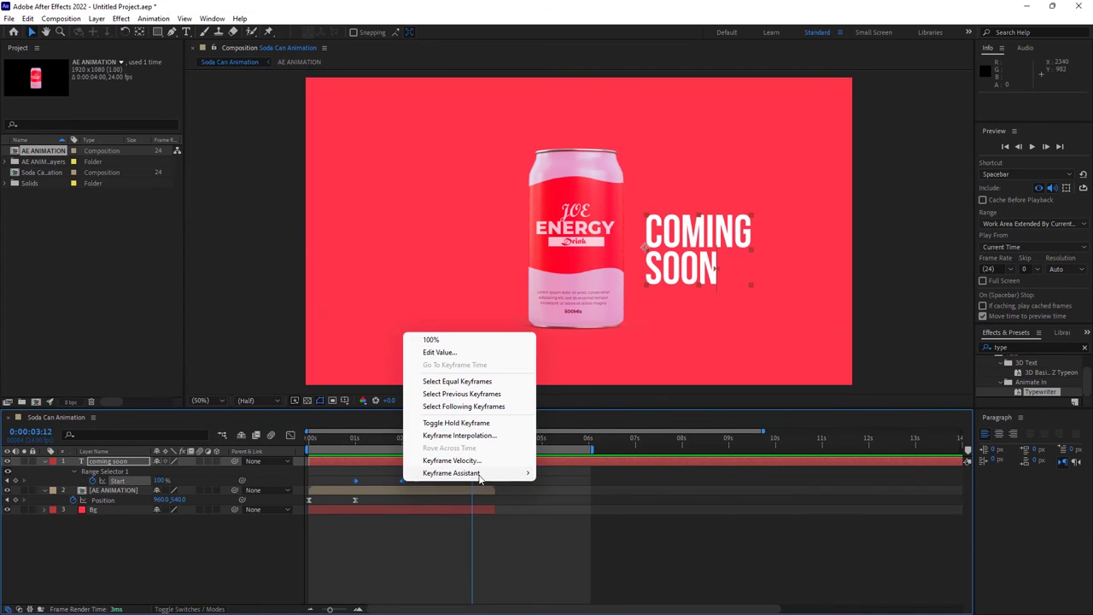
mouse_move(481, 475)
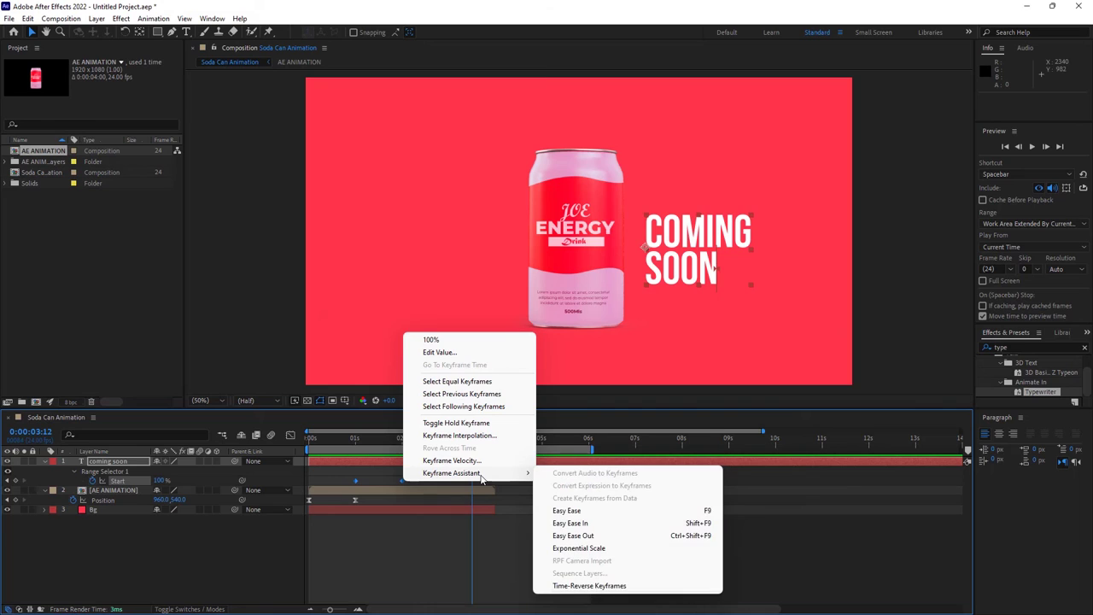
left_click(586, 511)
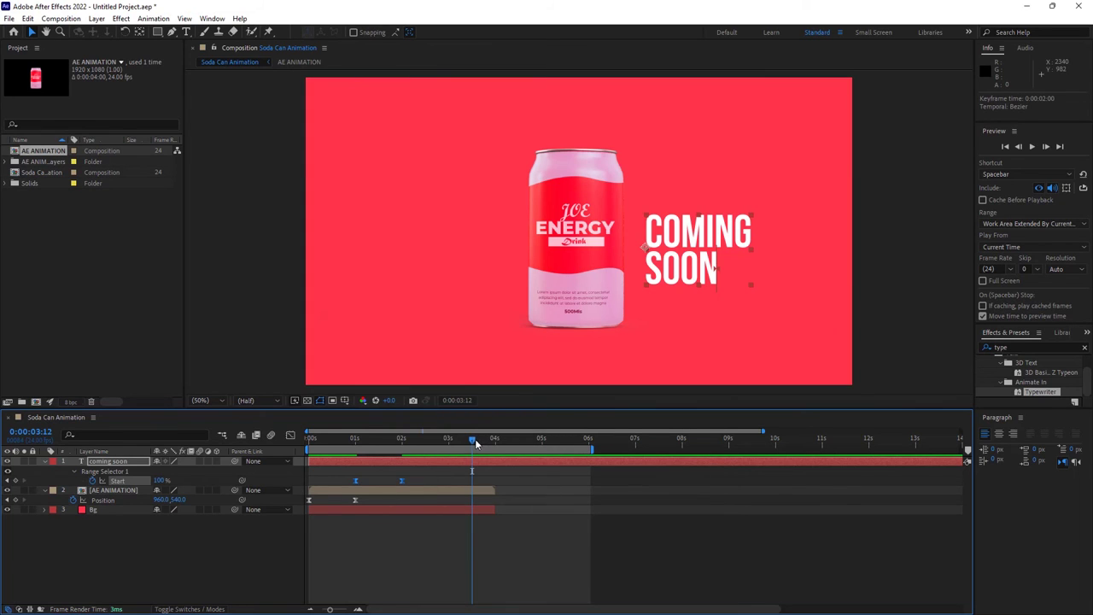
key("Home")
key("space")
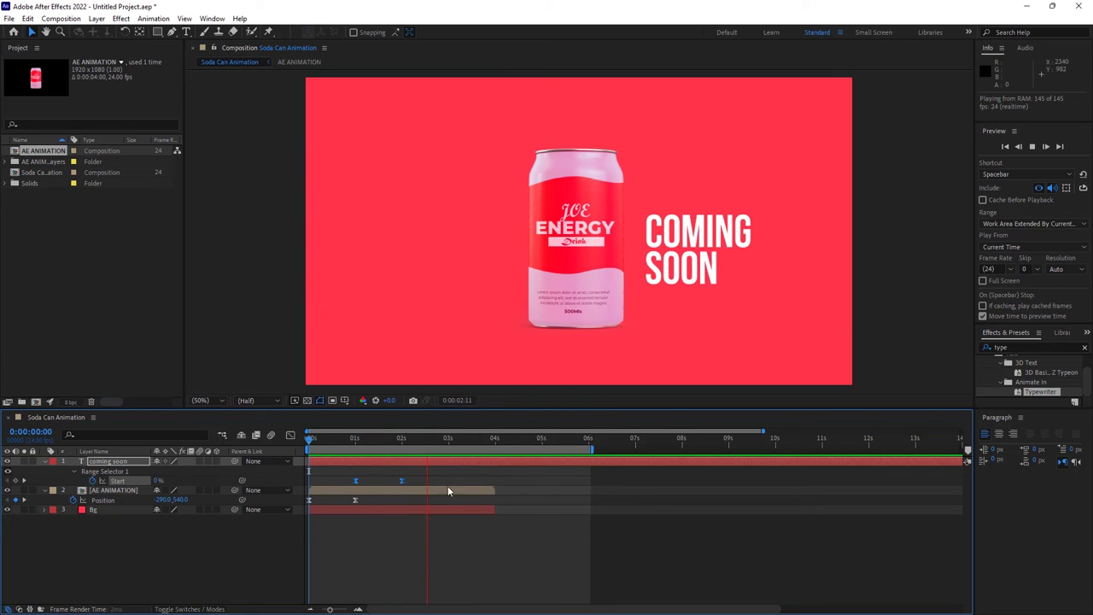
key("space")
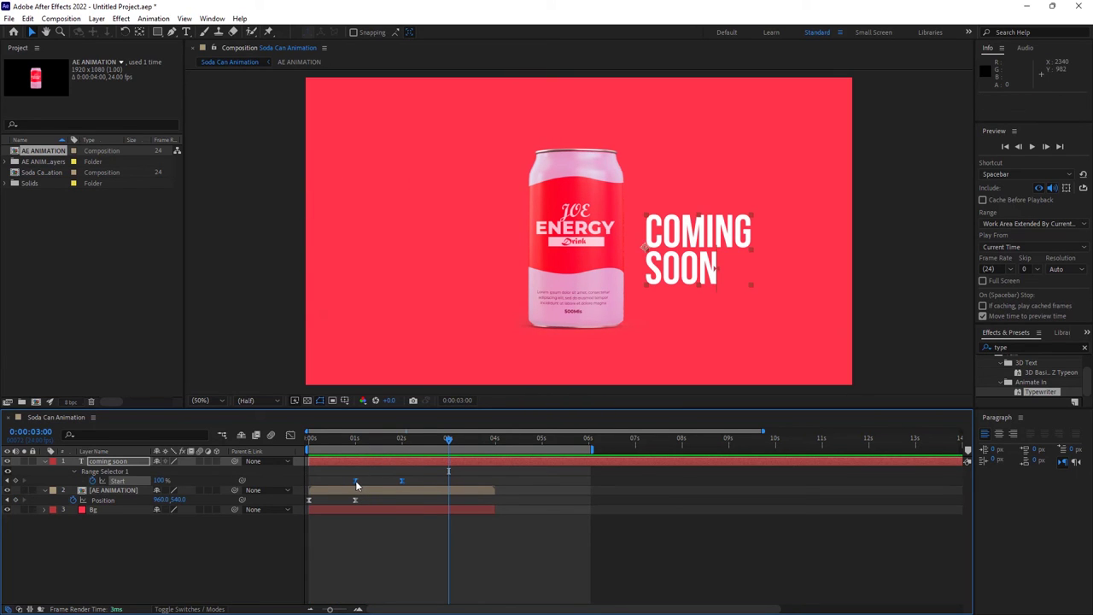
left_click_drag(357, 485, 338, 486)
left_click_drag(447, 434, 256, 477)
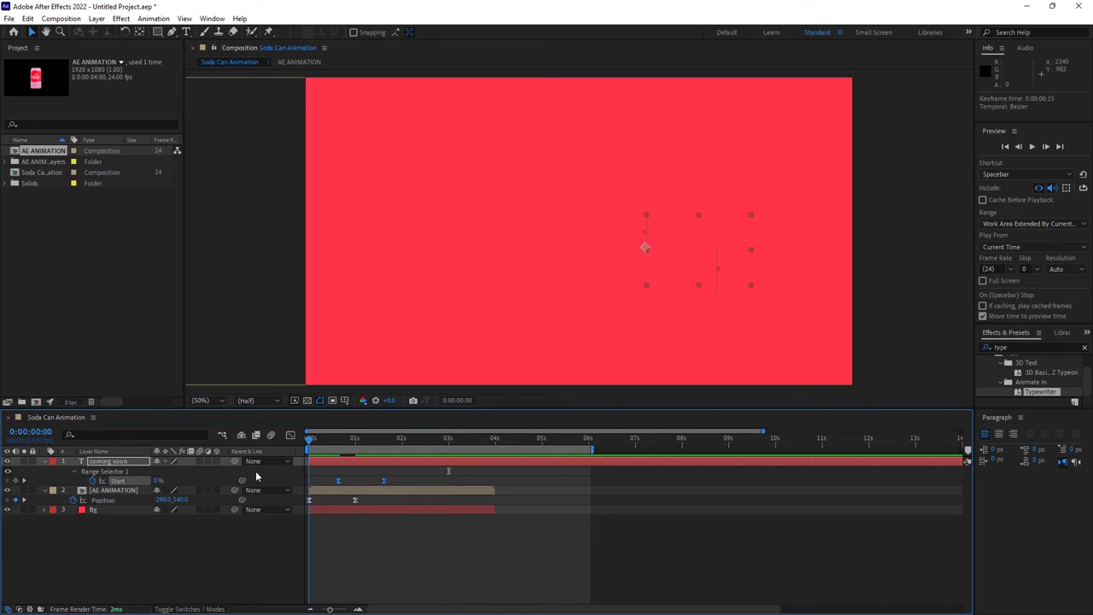
key("space")
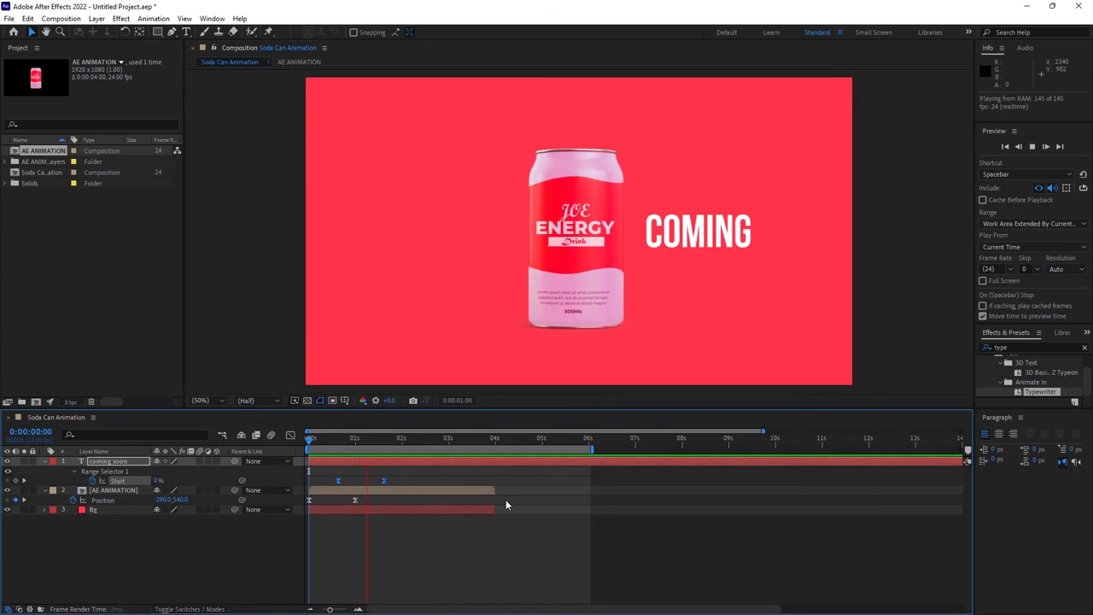
Step: End the work area at the playhead, 0:00:02:09, and preview the shortened range
key("space")
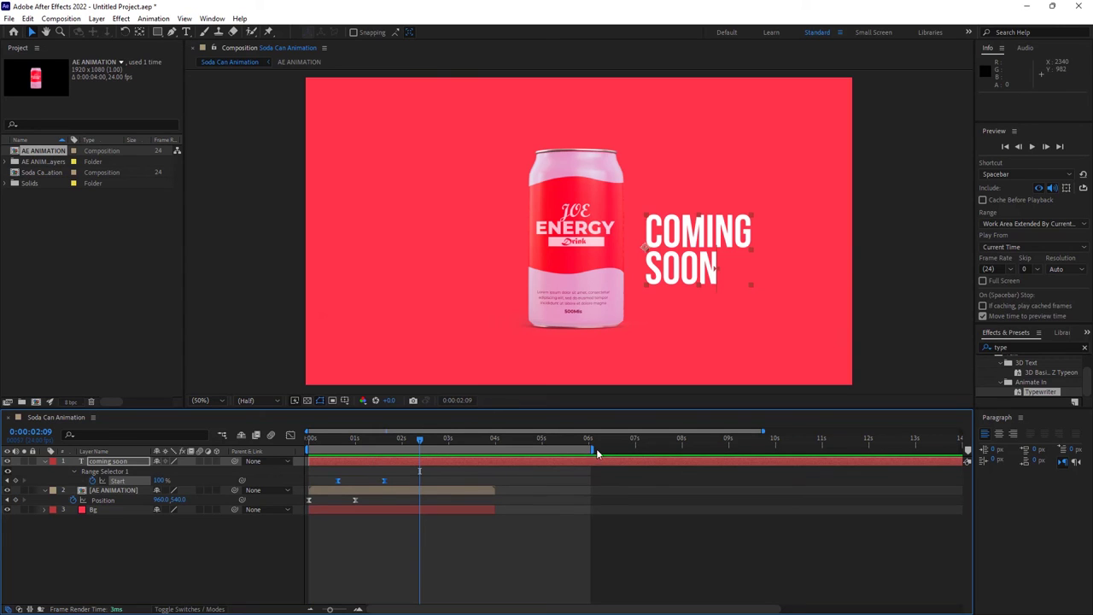
left_click_drag(591, 448, 420, 448)
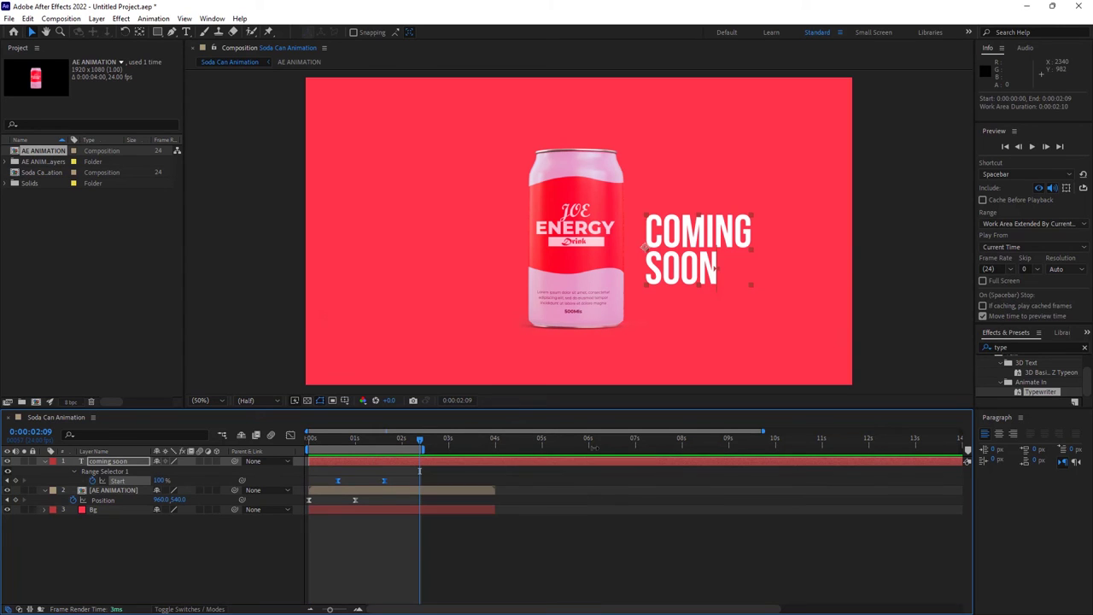
key("space")
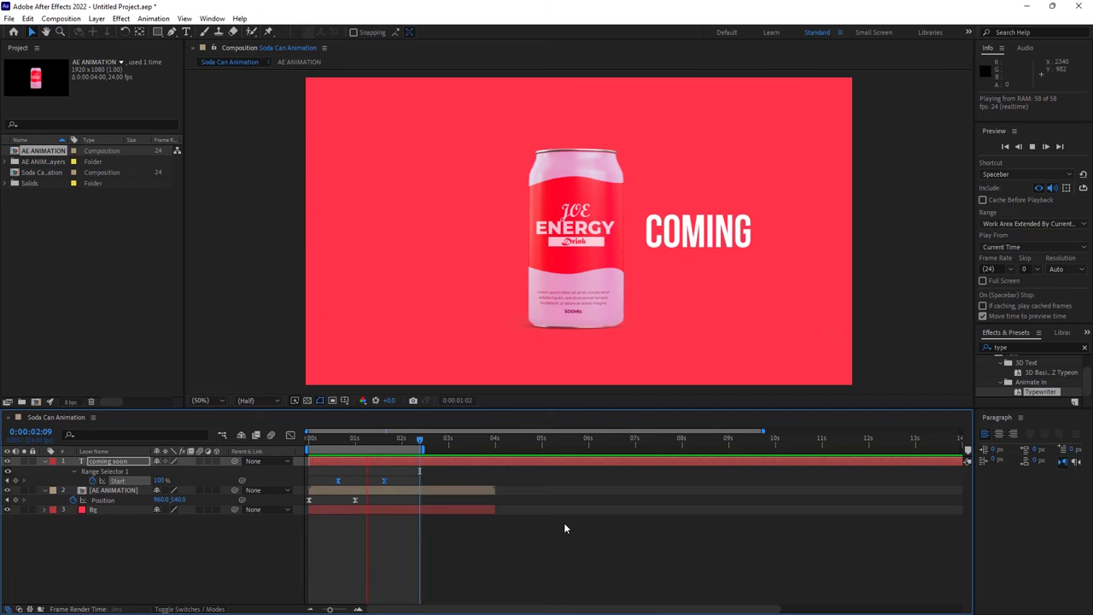
key("space")
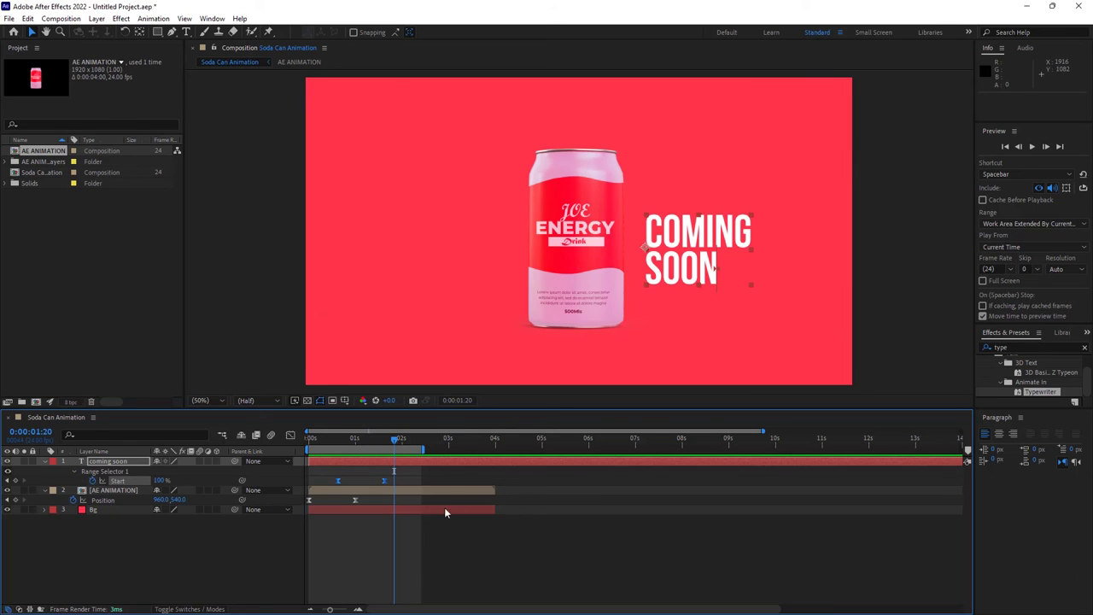
Step: Preview from the start, then extend the work area end to 0:00:03:23
left_click_drag(394, 439, 255, 460)
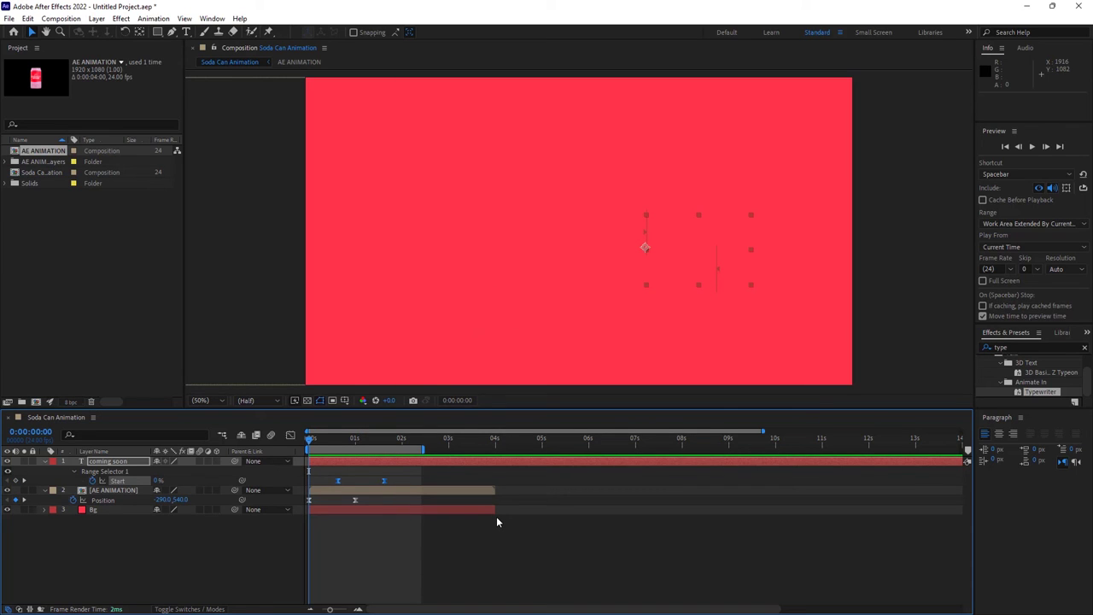
key("space")
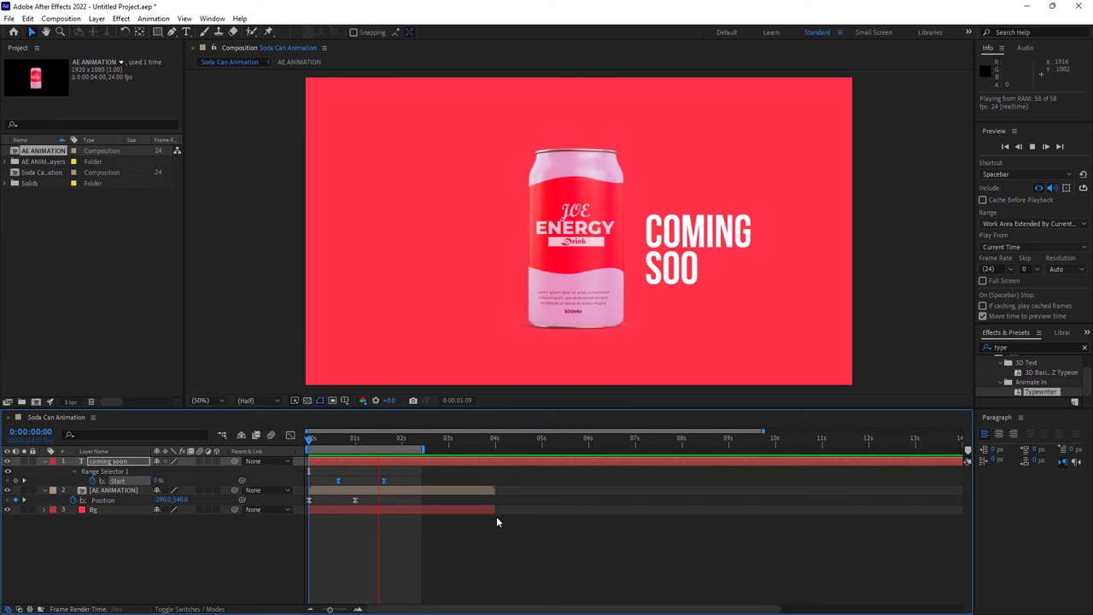
key("space")
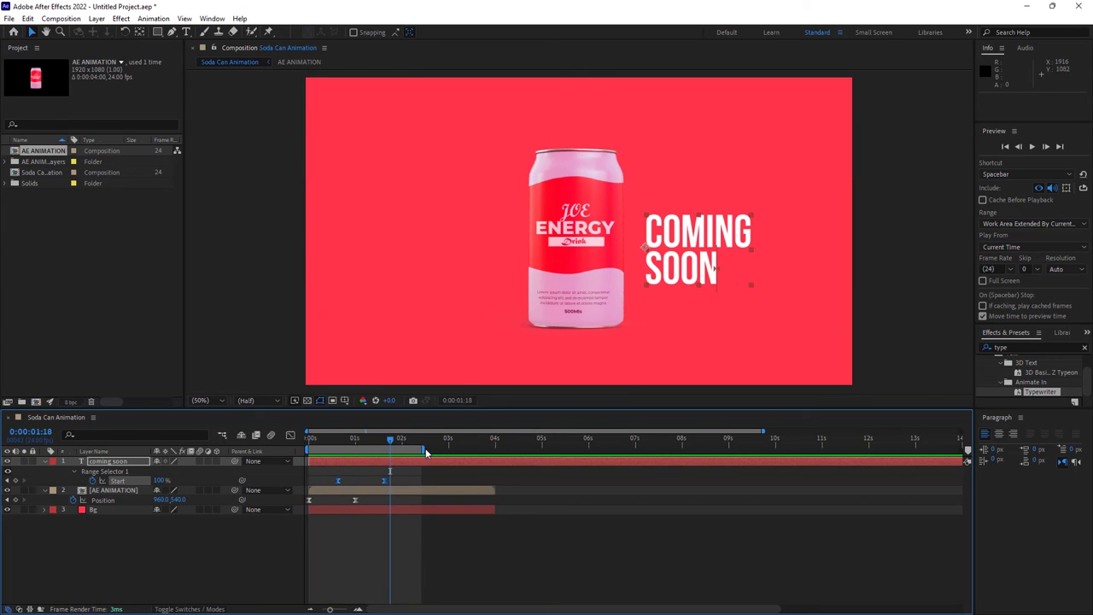
left_click_drag(424, 449, 497, 458)
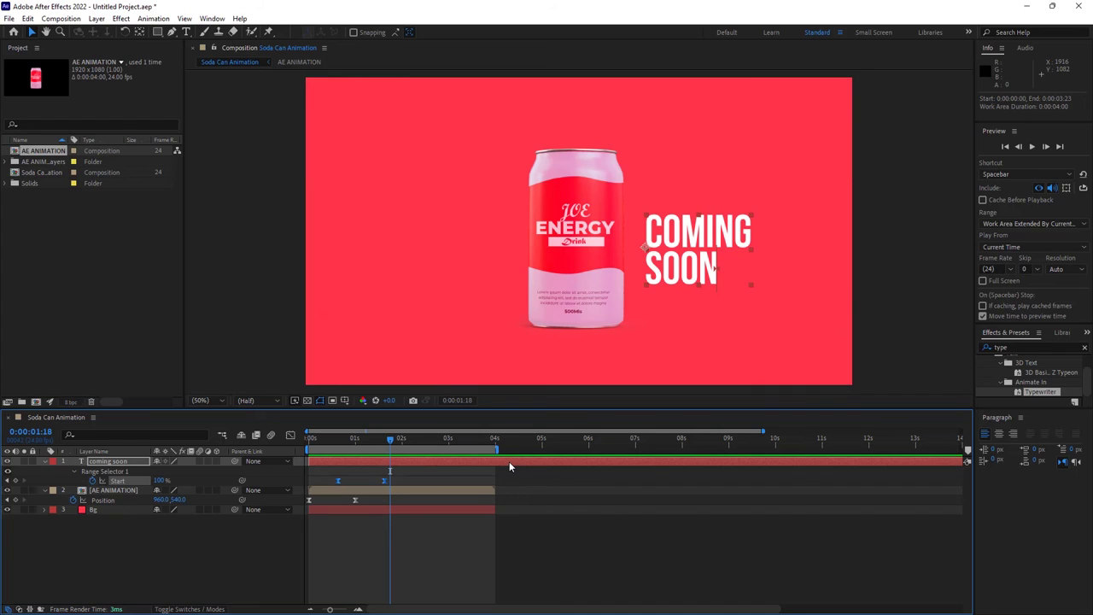
Step: Trim the coming soon text layer's out-point to 0:00:03:23 with Alt+]
left_click(509, 462)
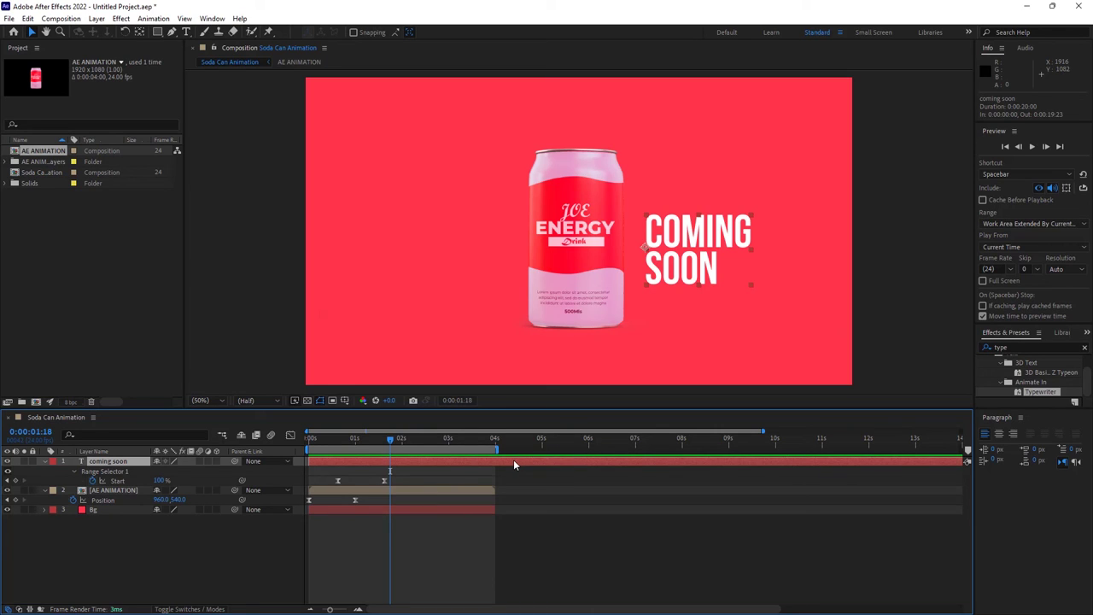
key("alt+bracketright")
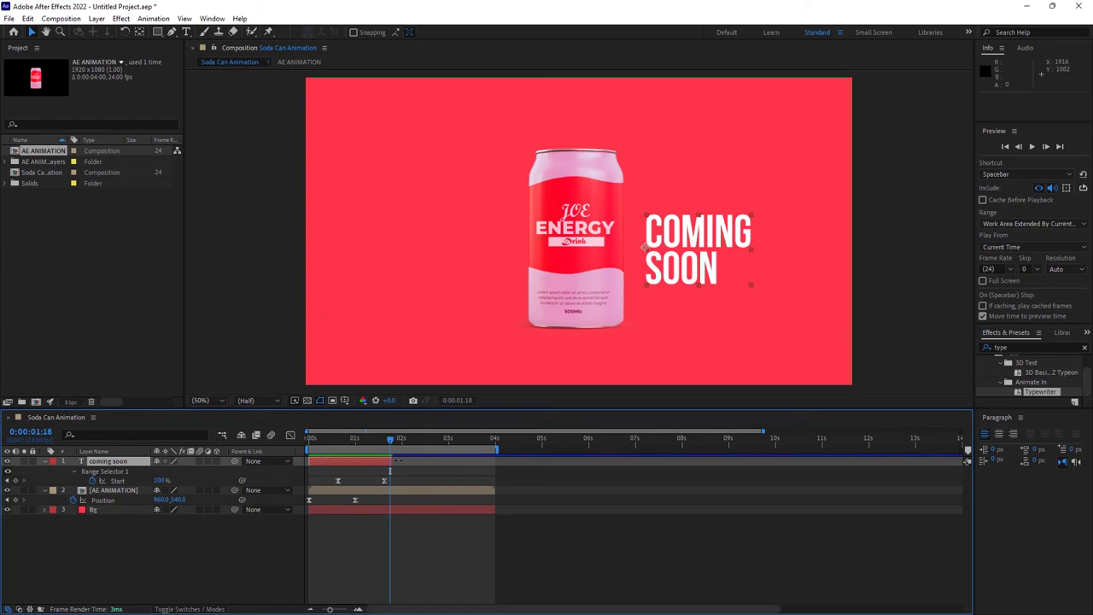
left_click_drag(397, 462, 501, 461)
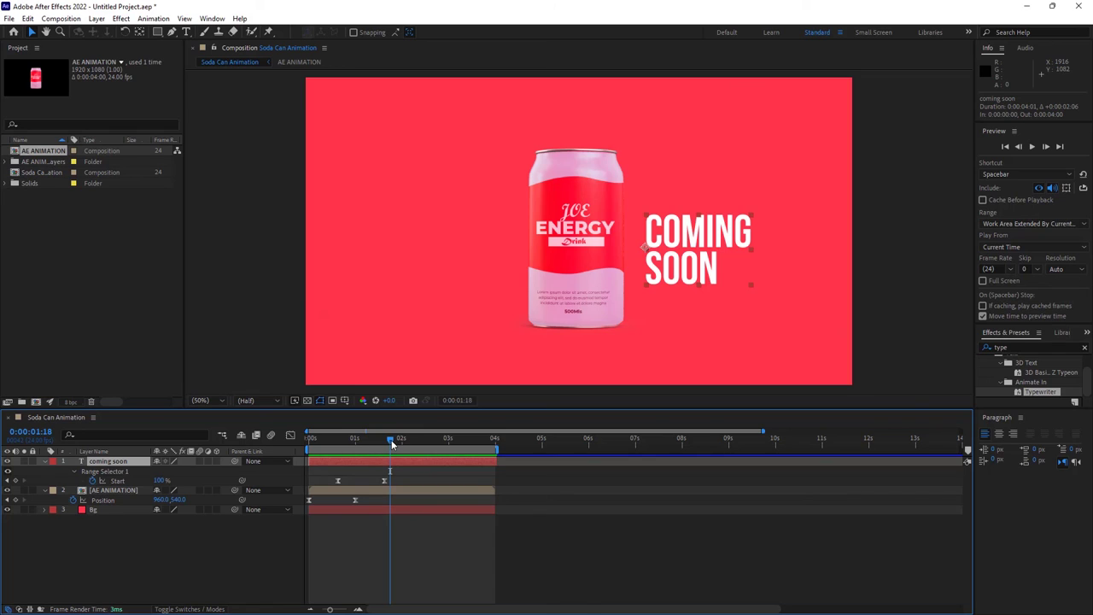
key("ctrl+z")
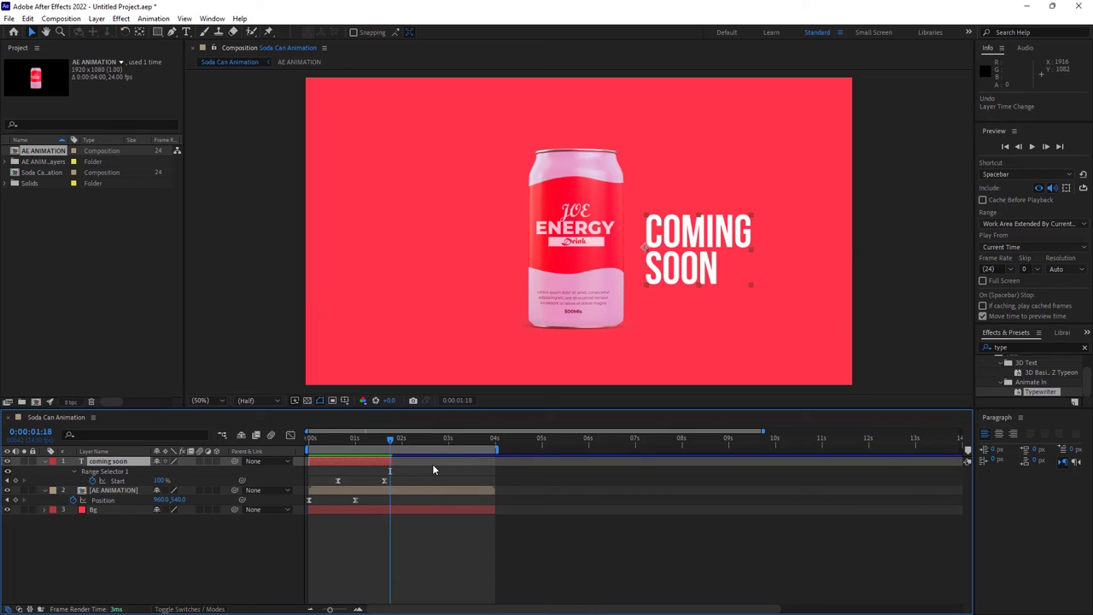
key("ctrl+z")
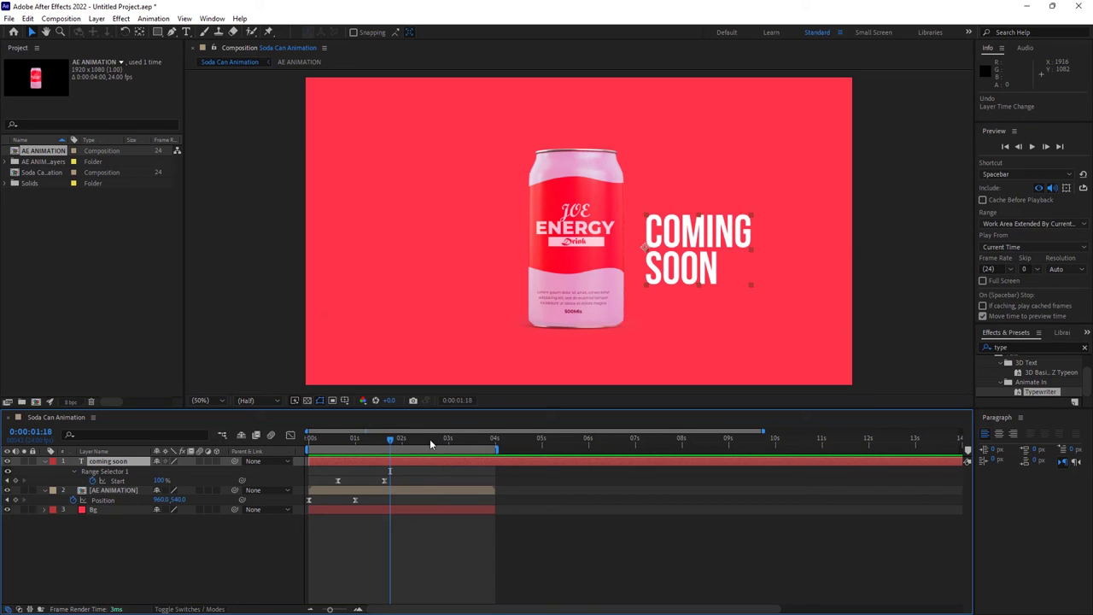
left_click_drag(430, 439, 496, 446)
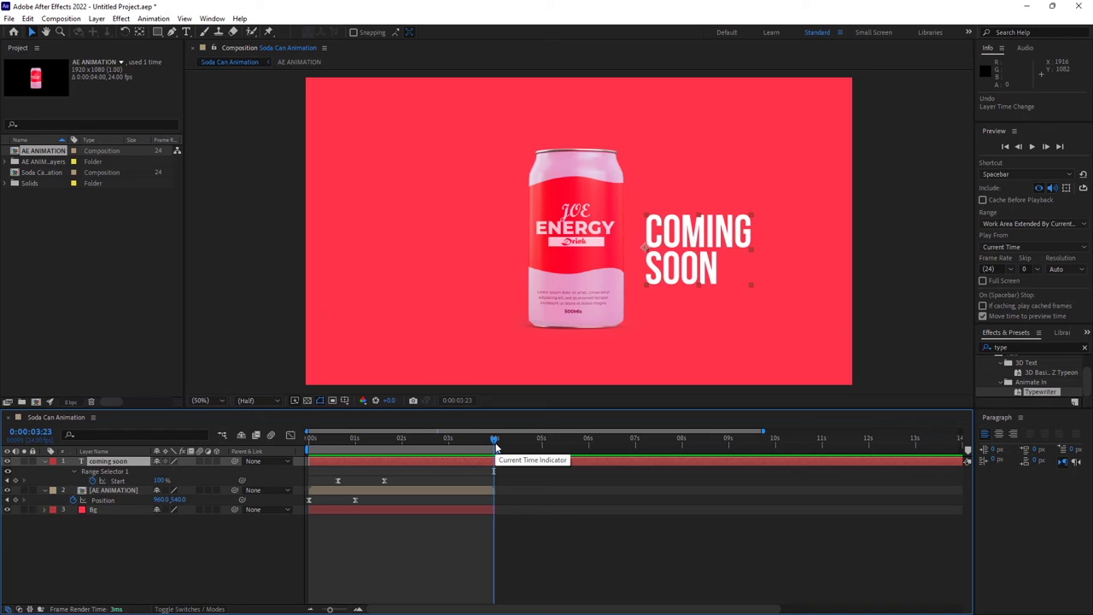
key("alt+bracketright")
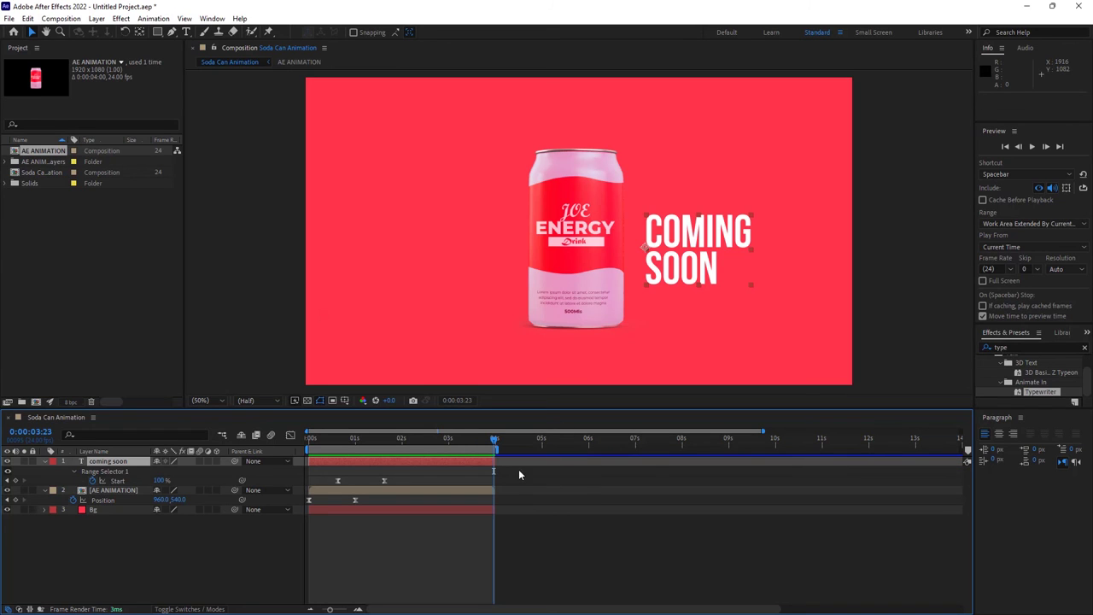
Step: Move the current time indicator back near the start and bring up the Composition menu
left_click_drag(495, 439, 337, 454)
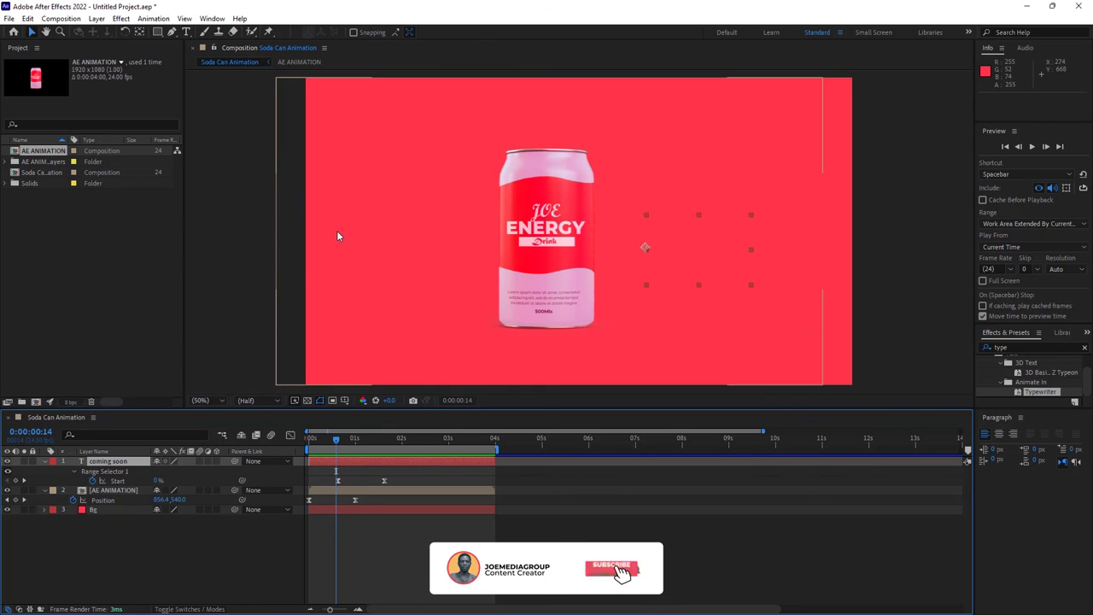
left_click(61, 19)
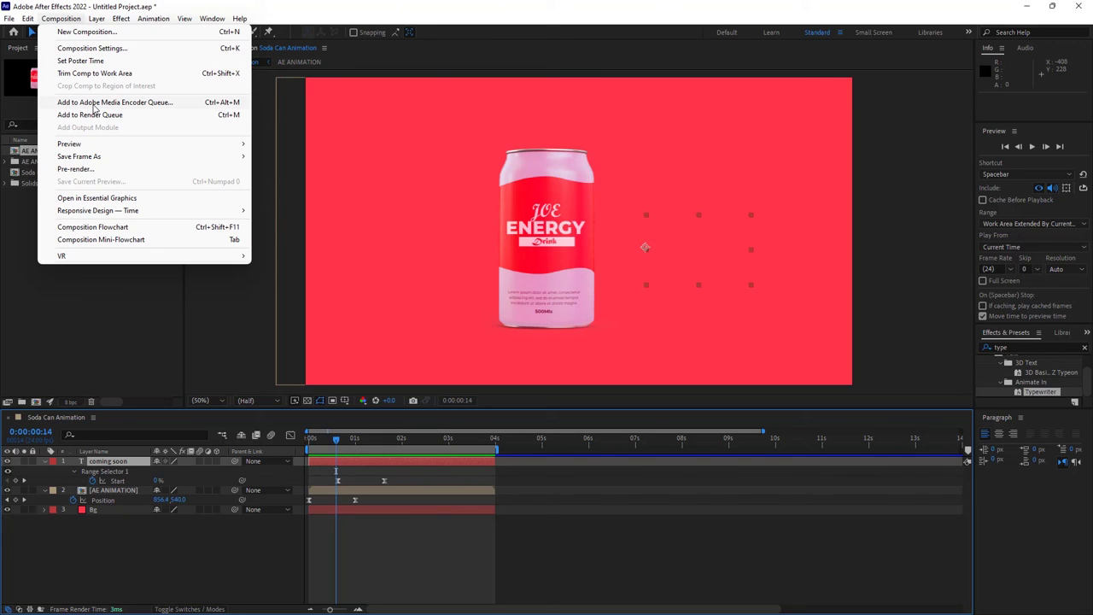
Step: Send the Soda Can Animation composition to the Adobe Media Encoder queue
left_click(101, 103)
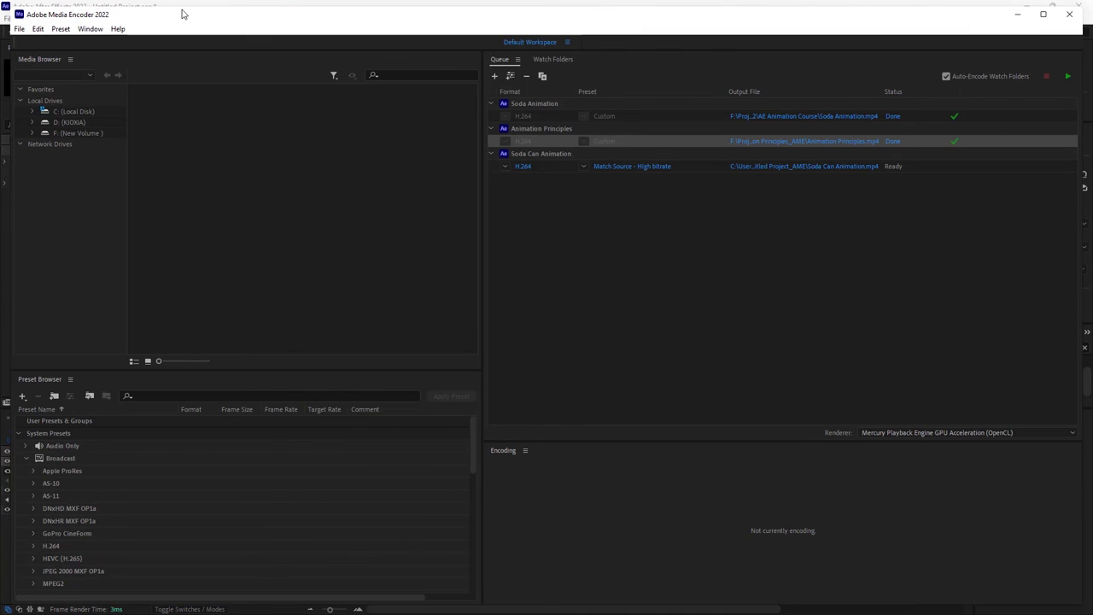
Step: Maximize Media Encoder and mark the Soda Can Animation queue item as Skip
left_click_drag(176, 20, 186, 119)
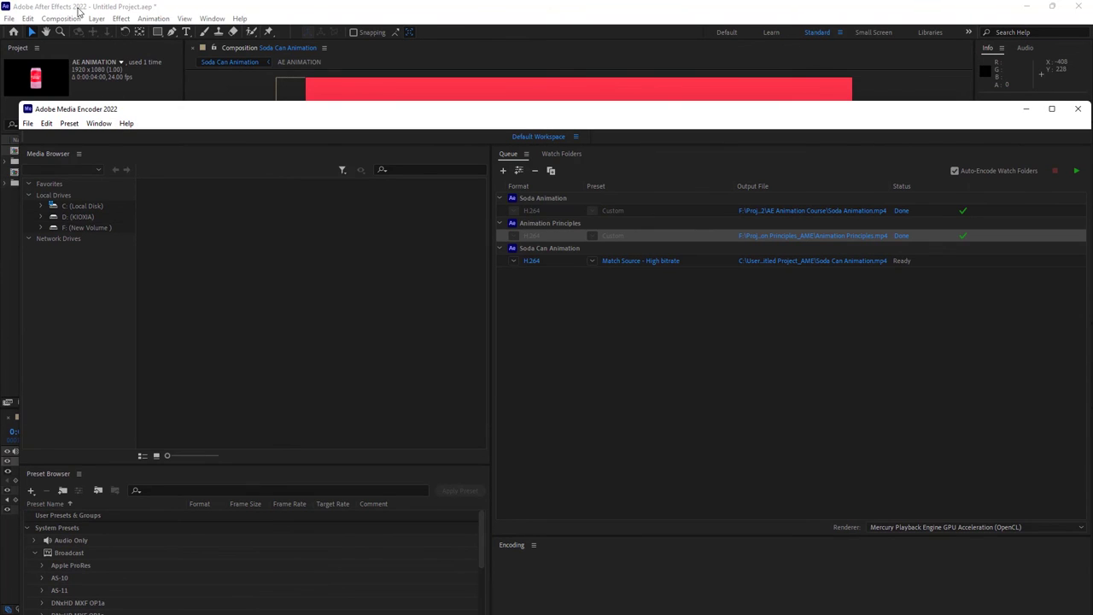
left_click(1054, 108)
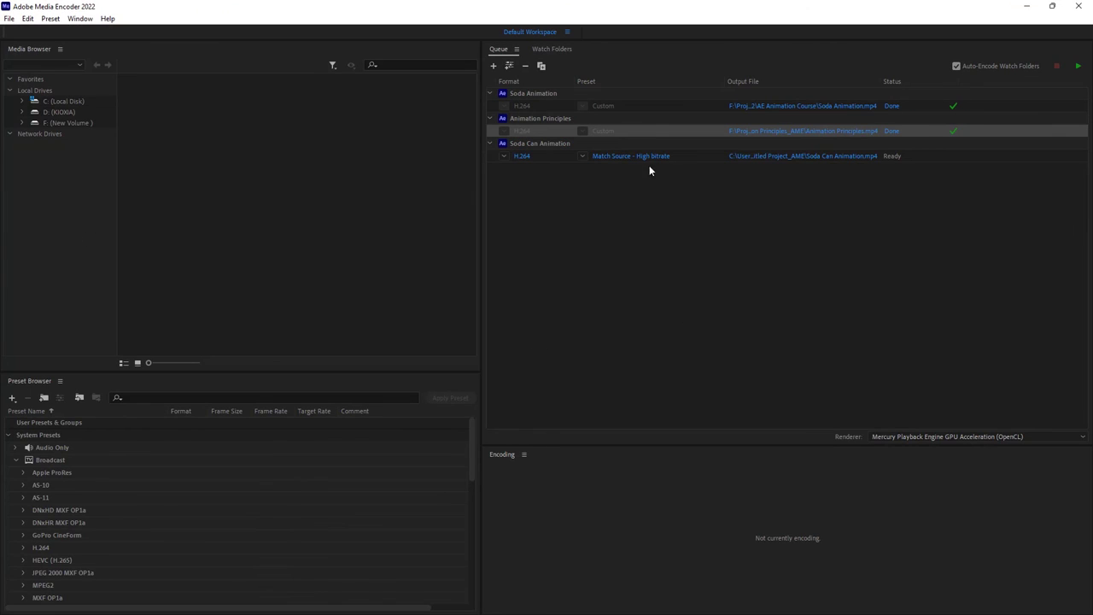
left_click(696, 159)
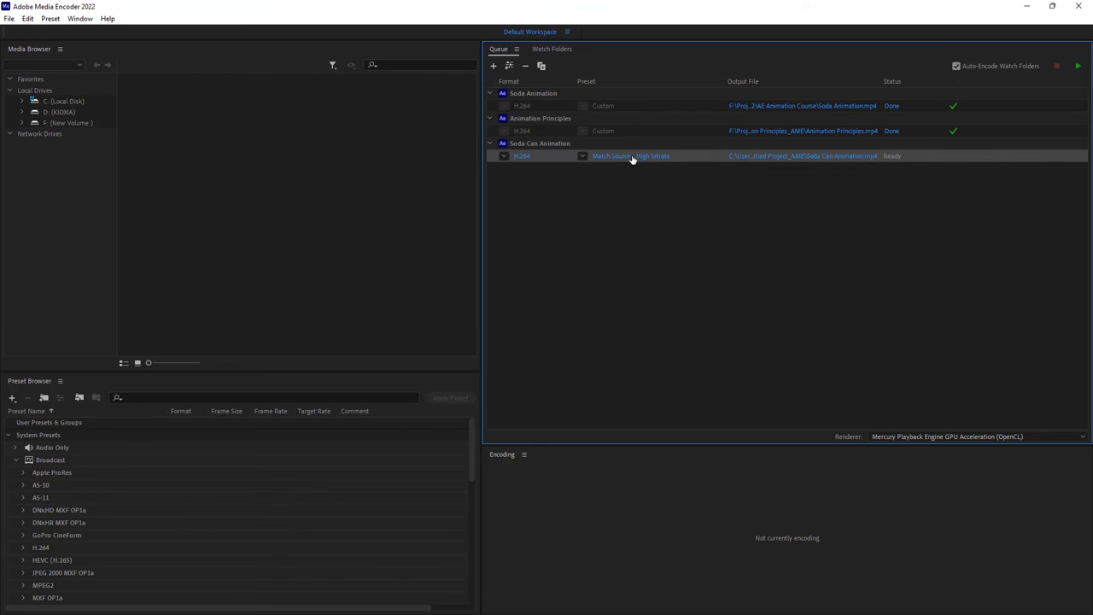
mouse_move(628, 159)
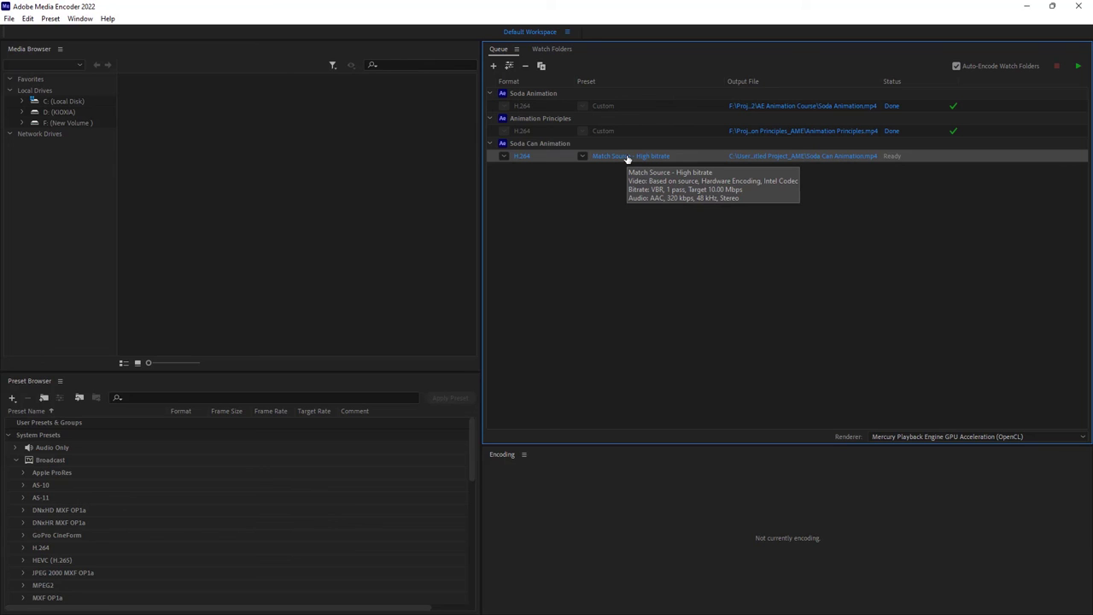
key("Return")
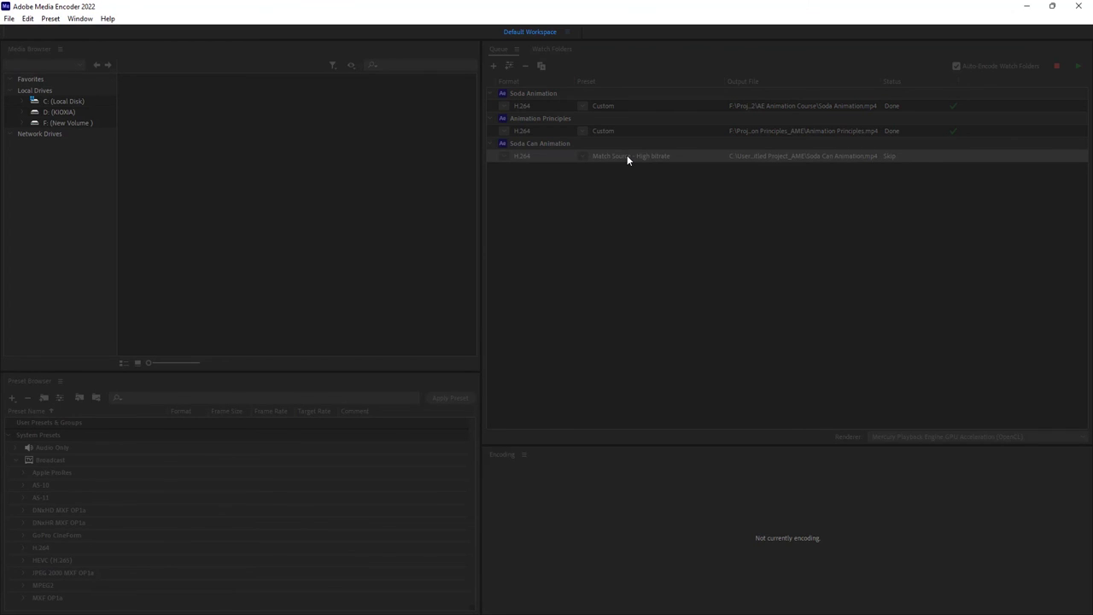
Step: Open Soda Can Animation's export settings and switch Bitrate Encoding to VBR, 2 pass
left_click(627, 155)
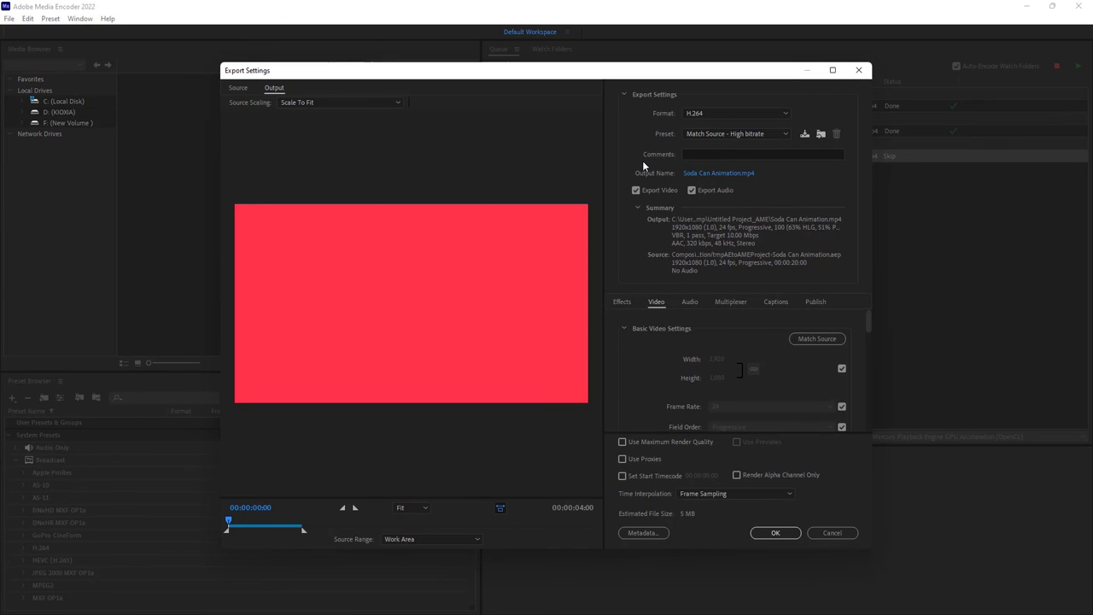
left_click_drag(228, 521, 269, 523)
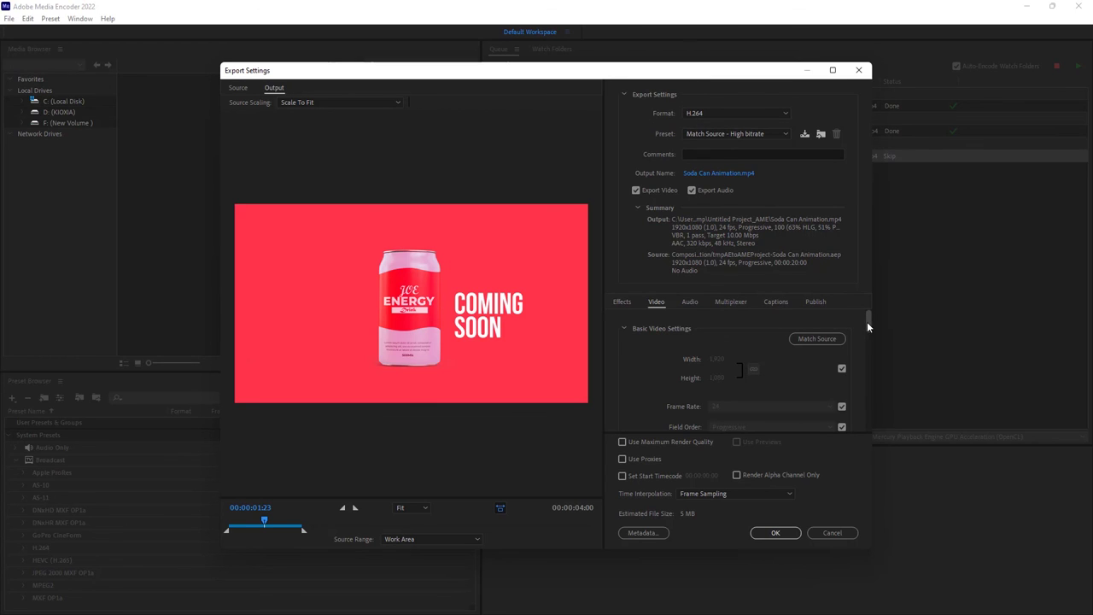
left_click_drag(868, 323, 870, 405)
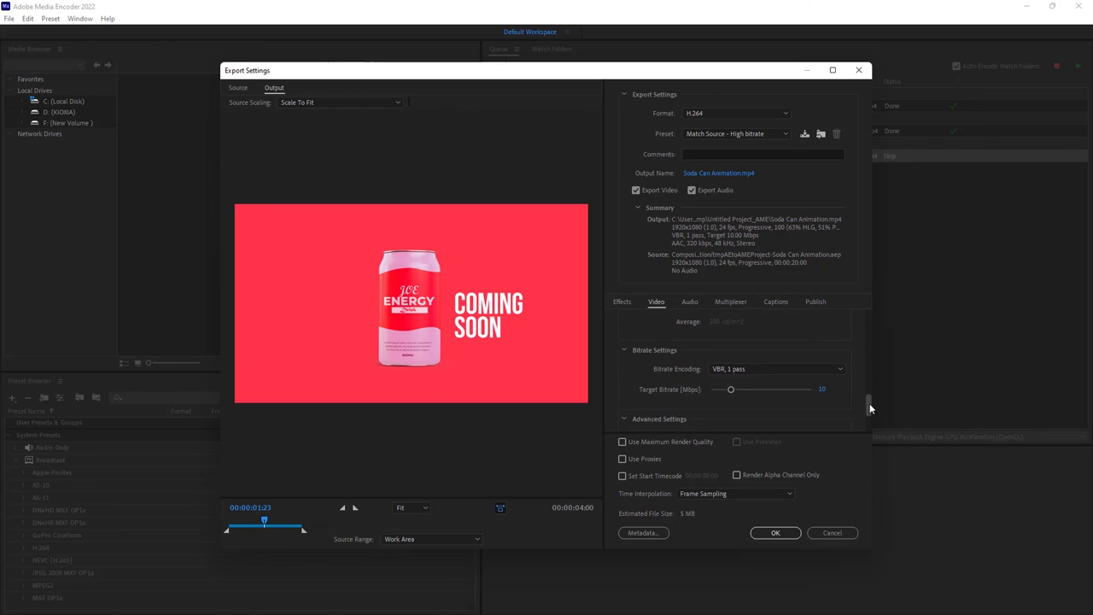
left_click(791, 364)
left_click(768, 399)
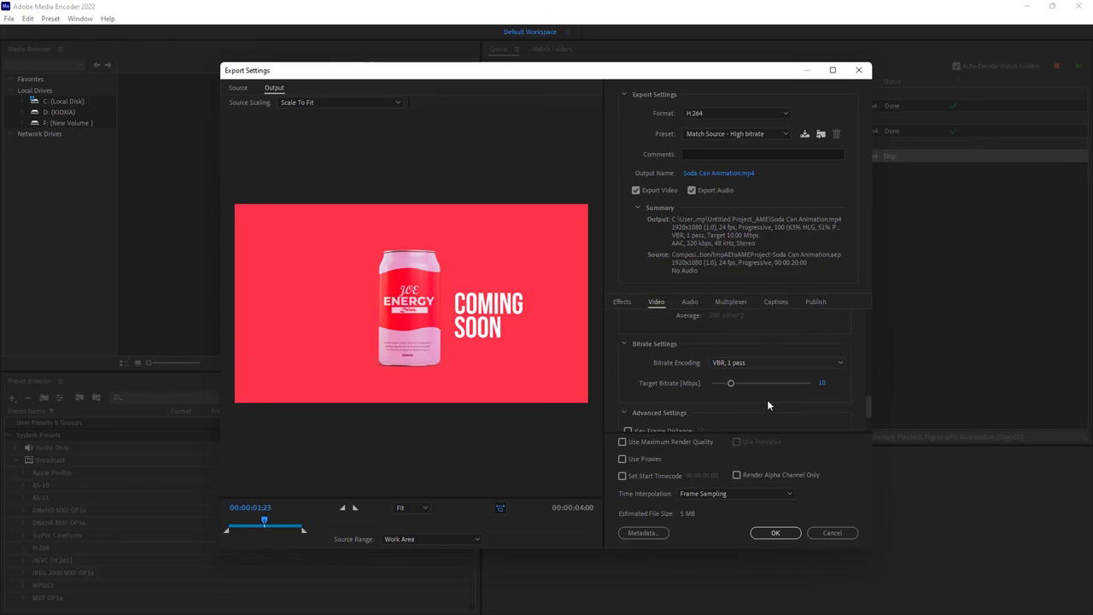
Step: Set the Target Bitrate to 5 Mbps and apply the export settings
scroll(735, 376, "up", 1)
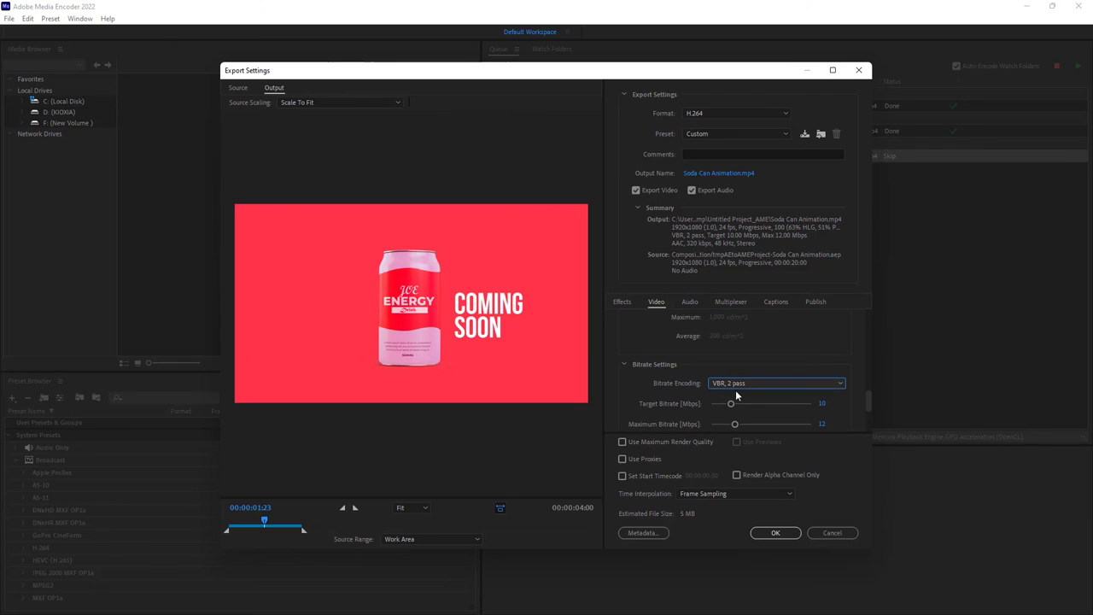
scroll(867, 404, "down", 1)
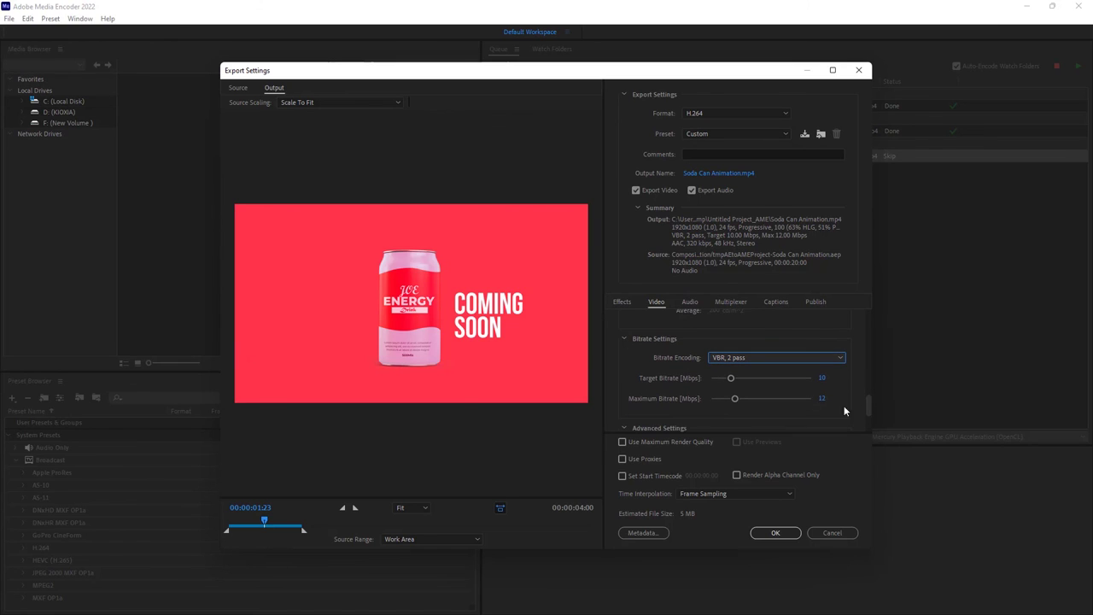
left_click(823, 378)
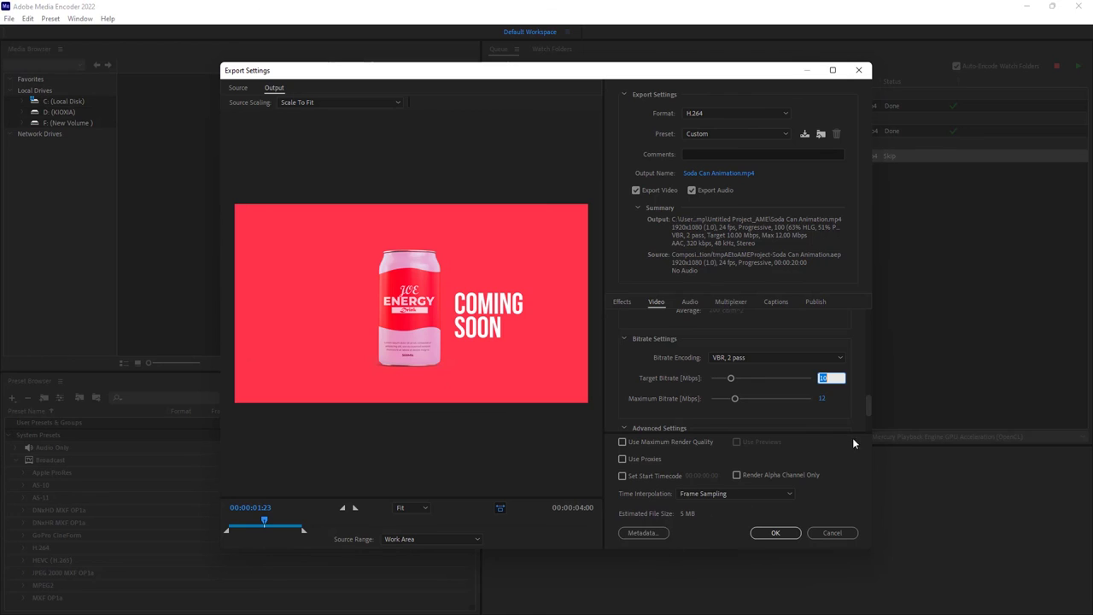
type("2")
key("Return")
left_click_drag(715, 380, 828, 381)
left_click(823, 377)
type("2")
key("Return")
left_click(820, 377)
type("5")
key("Return")
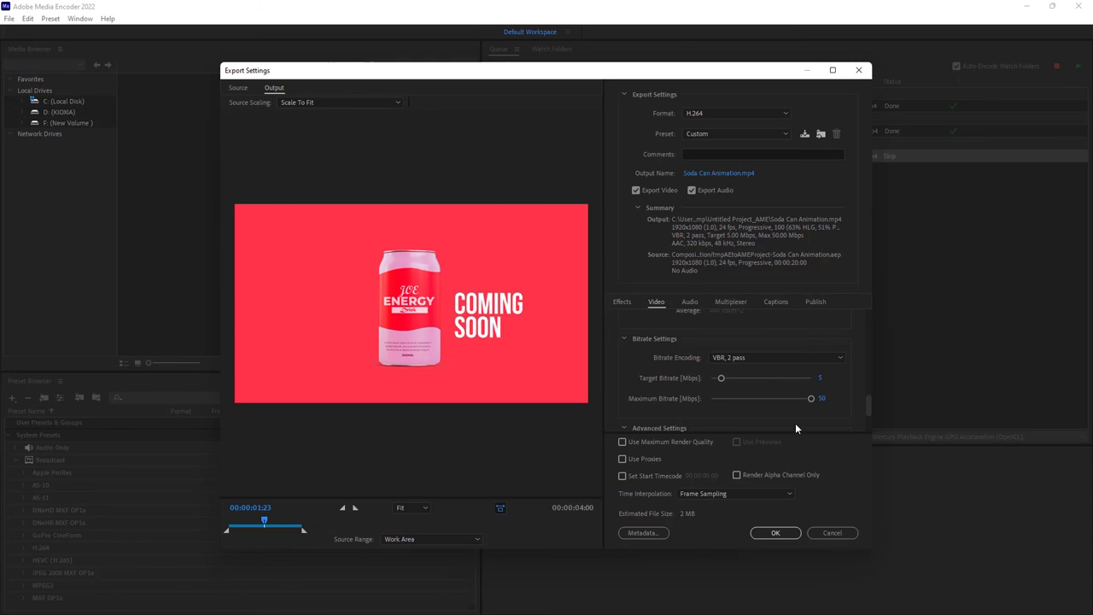
left_click(773, 532)
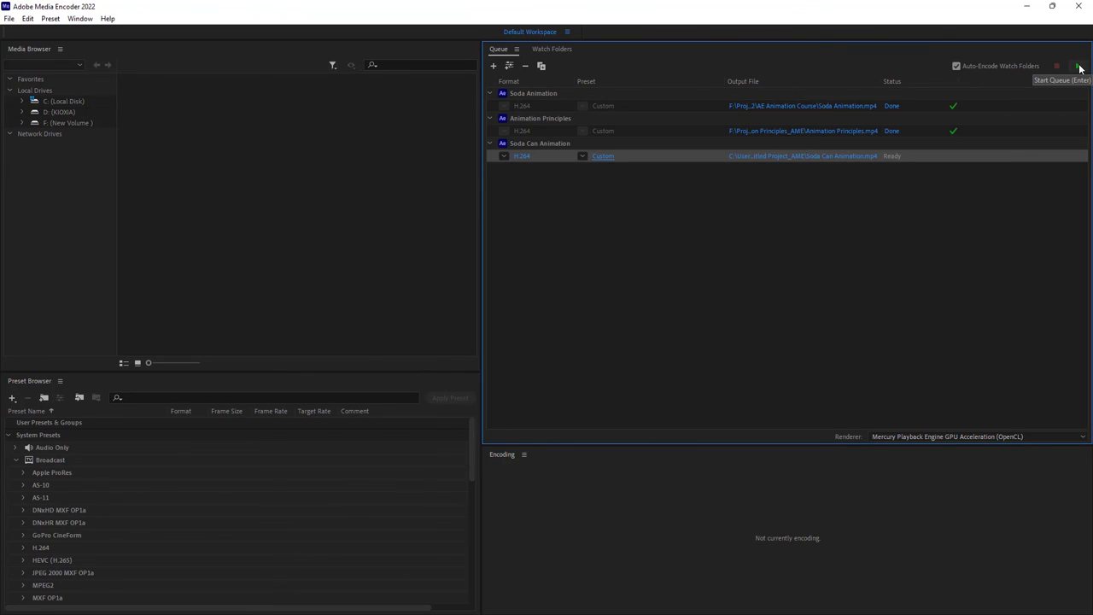
Step: Start the queue to render Soda Can Animation as an H.264 MP4
left_click(1080, 67)
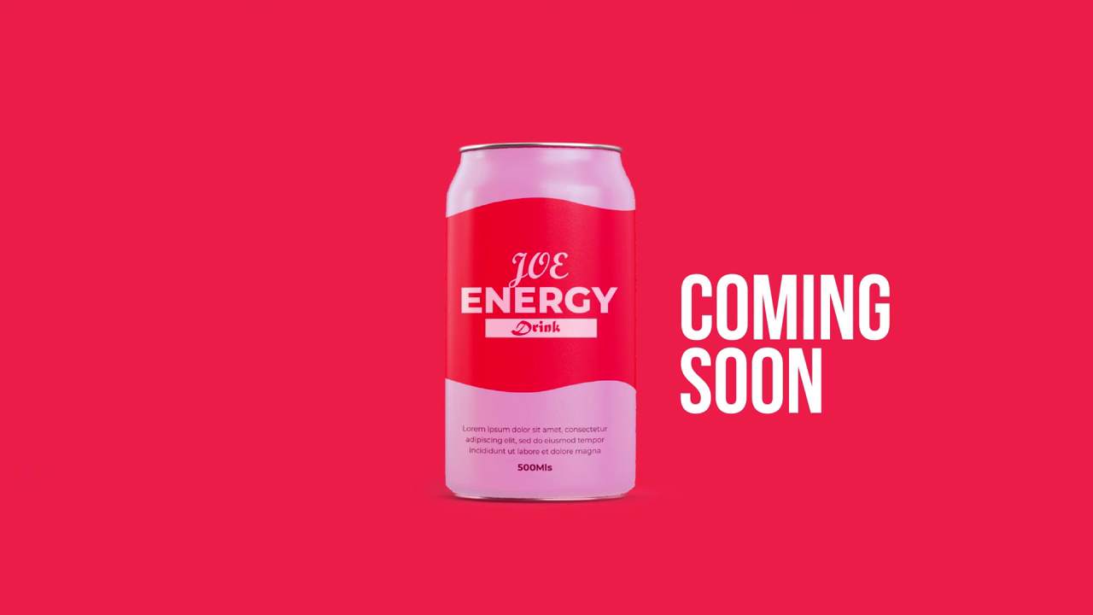
Step: Pause and resume the exported Soda Can Animation.mp4 in VLC to review it
key("space")
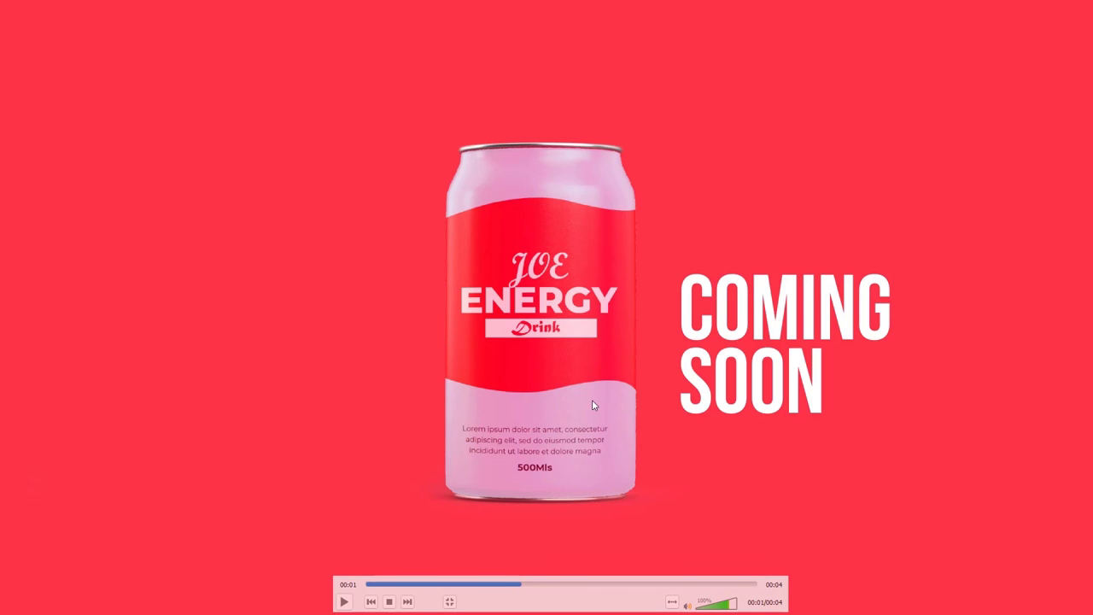
left_click(344, 602)
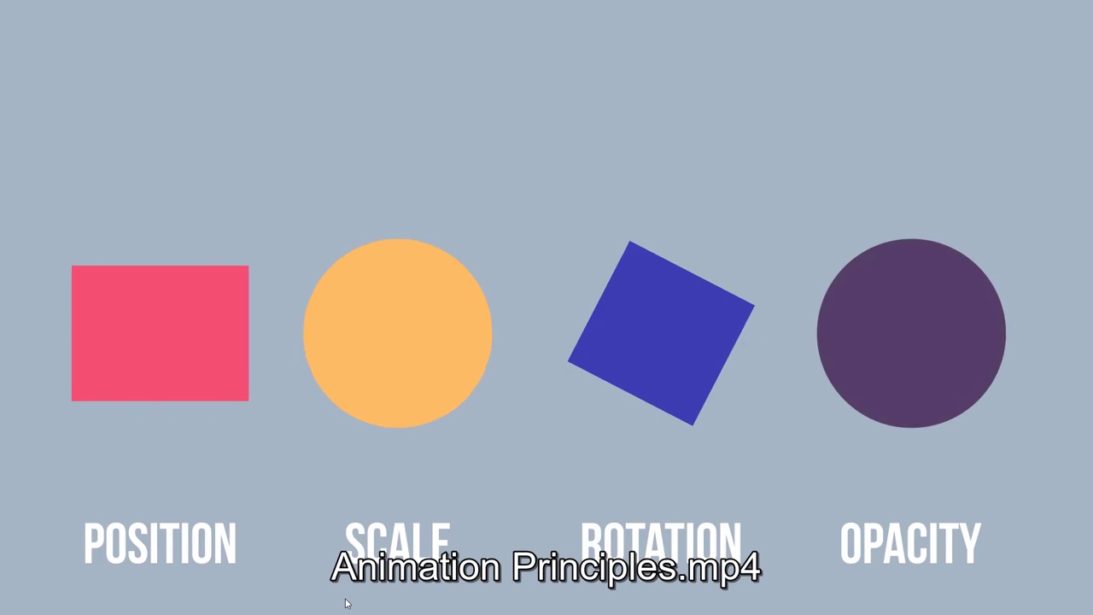
left_click(500, 397)
left_click(558, 323)
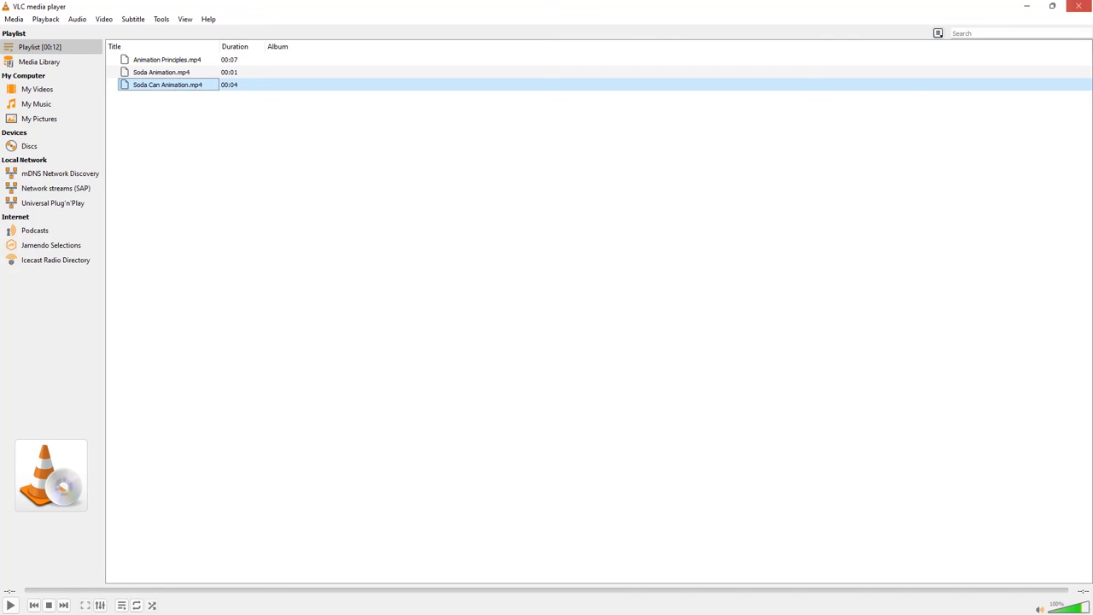
Step: Minimize VLC, Media Encoder and File Explorer to return to After Effects
left_click(1027, 6)
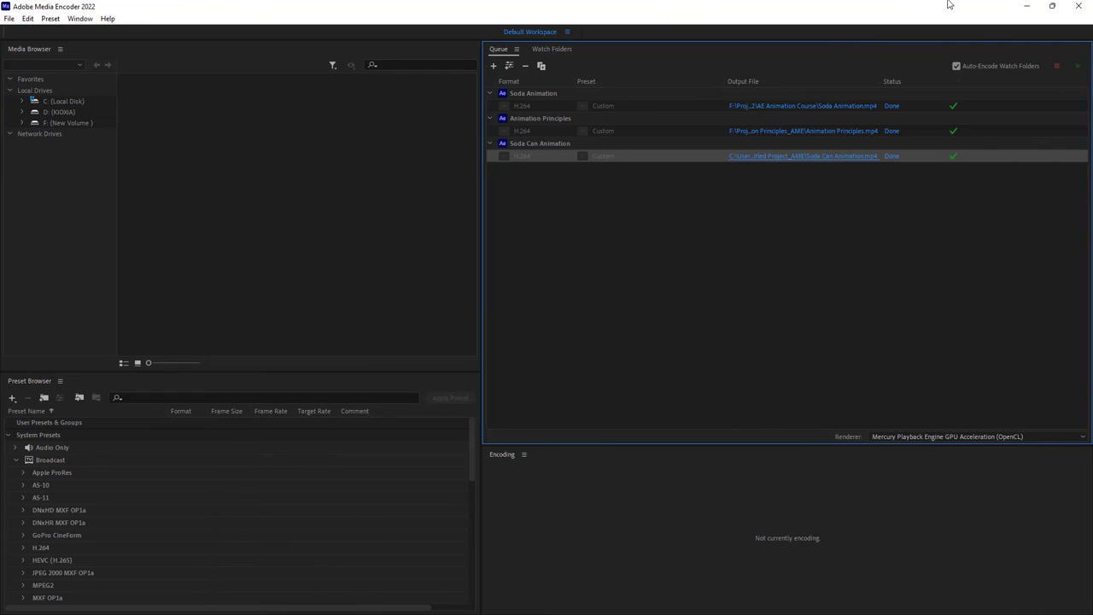
left_click(1027, 6)
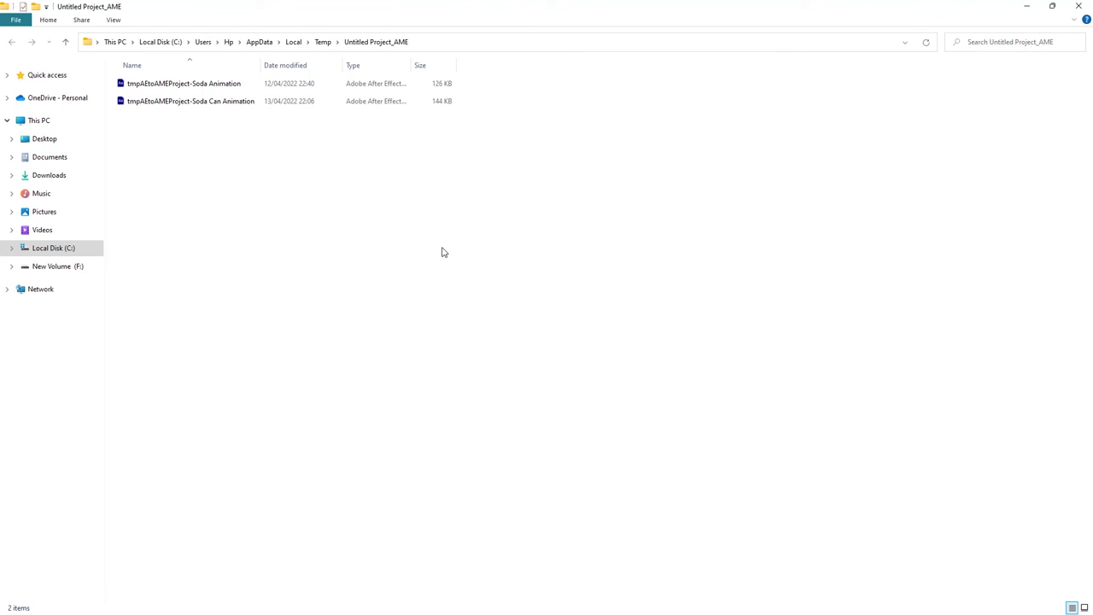
left_click(1026, 6)
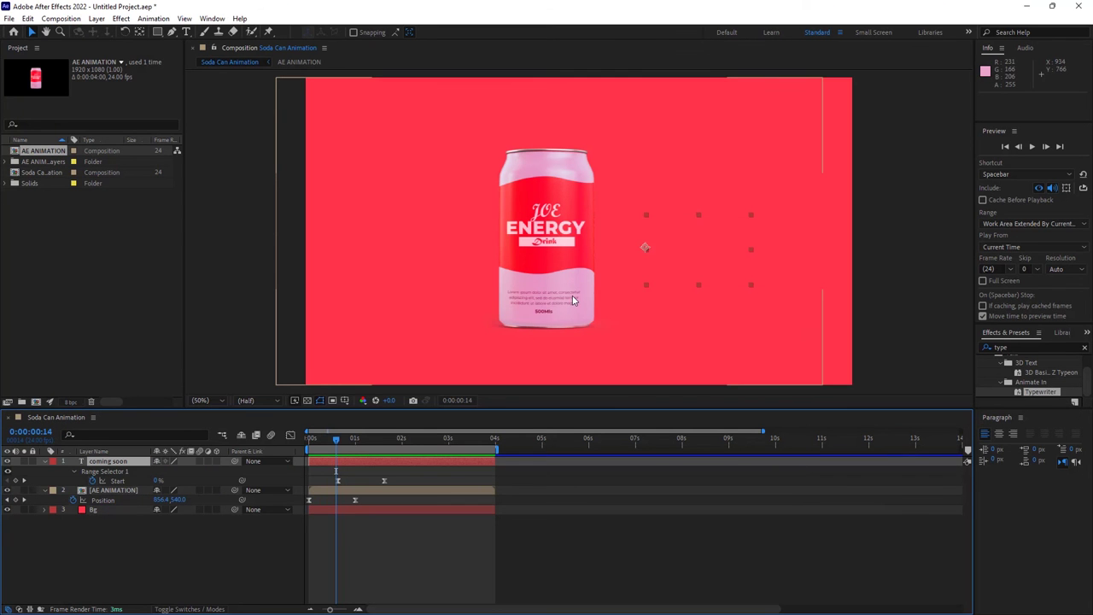